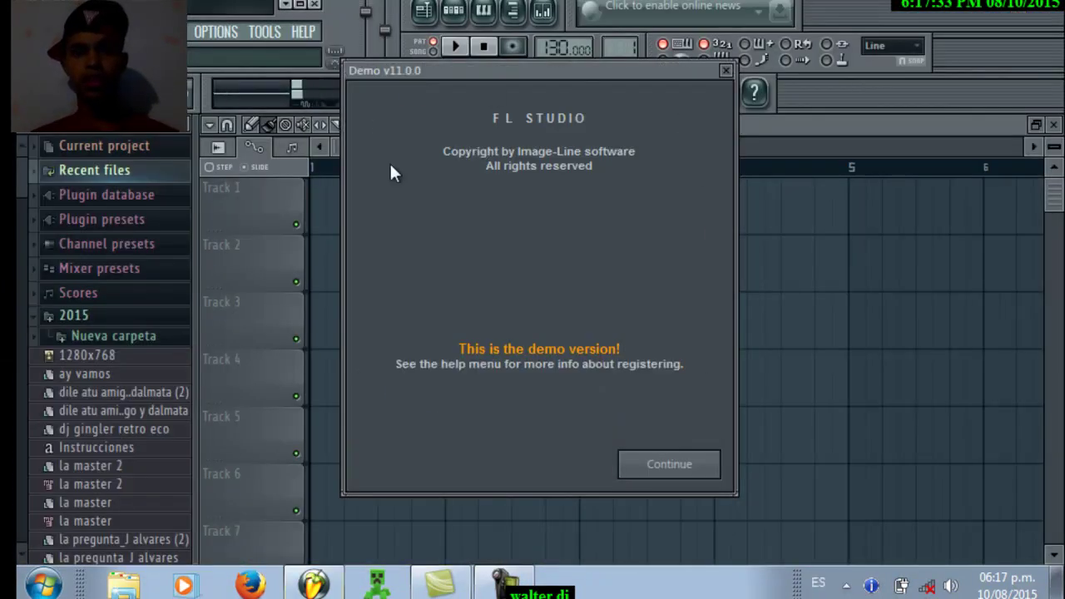
Dismiss the demo notice and open the desktop's remix mesclas folder in a maximized window
left_click(680, 470)
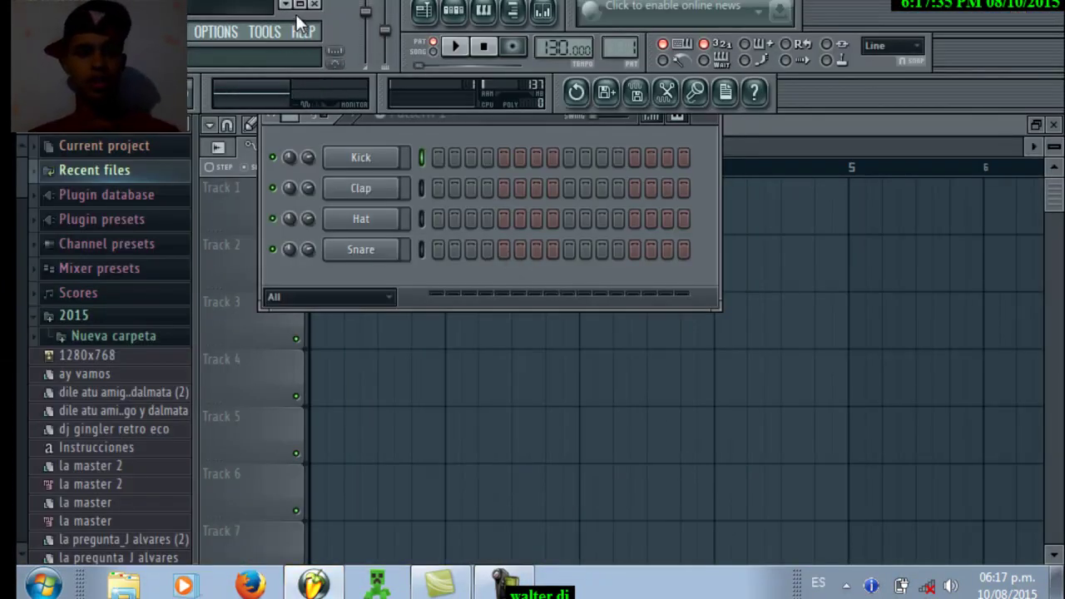
left_click(292, 5)
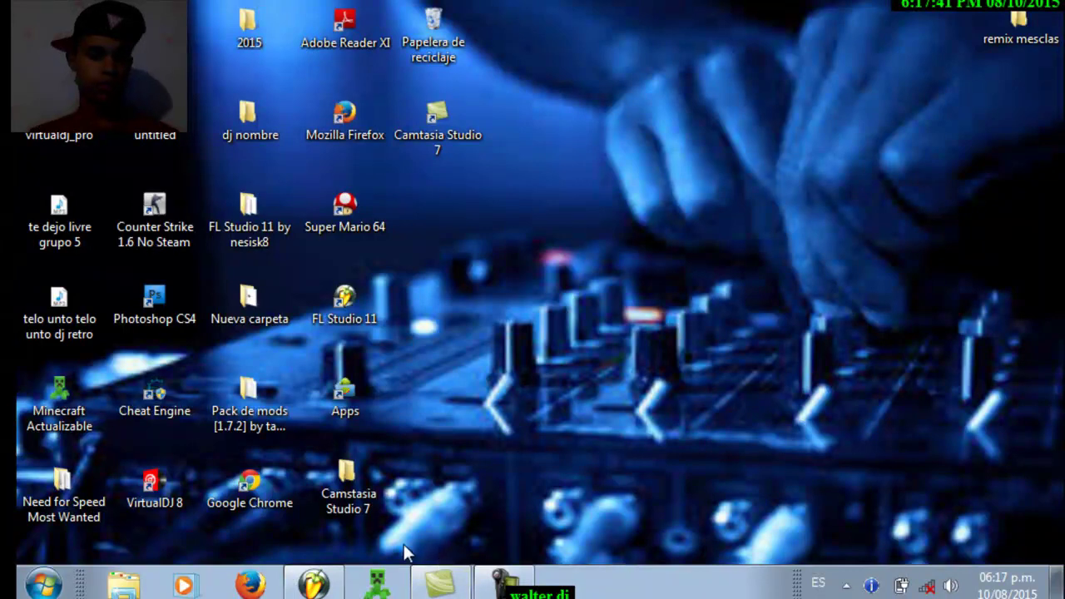
left_click(454, 591)
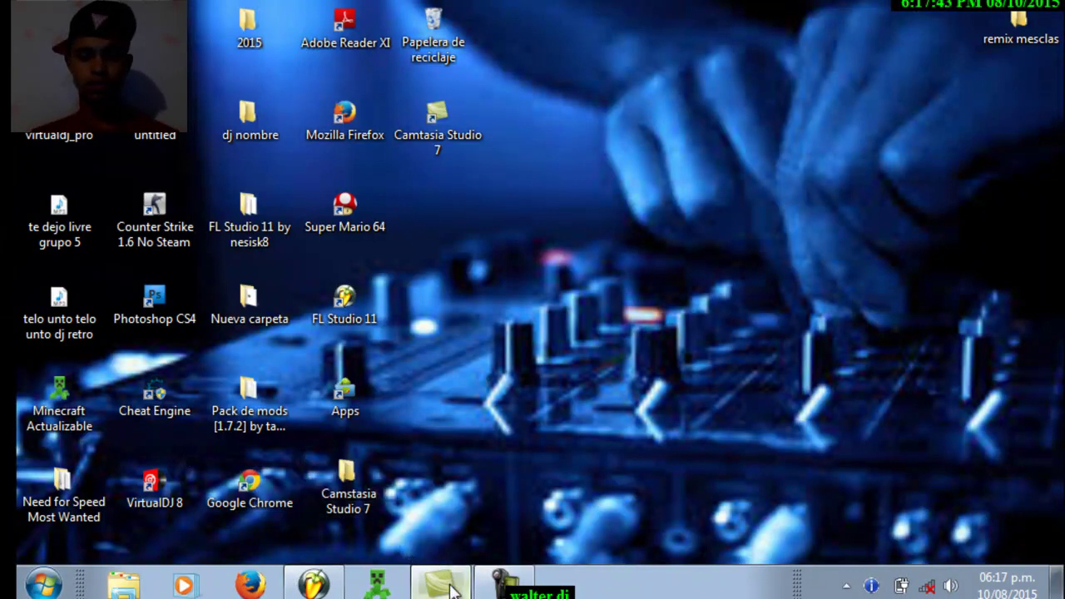
left_click(434, 587)
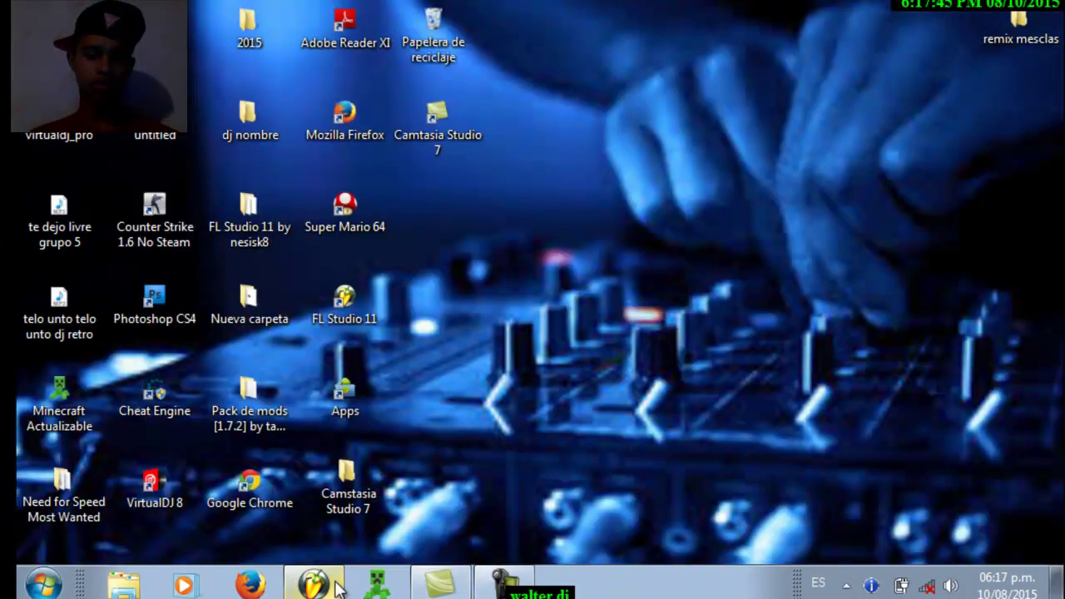
left_click_drag(1026, 40, 1006, 40)
double_click(1006, 38)
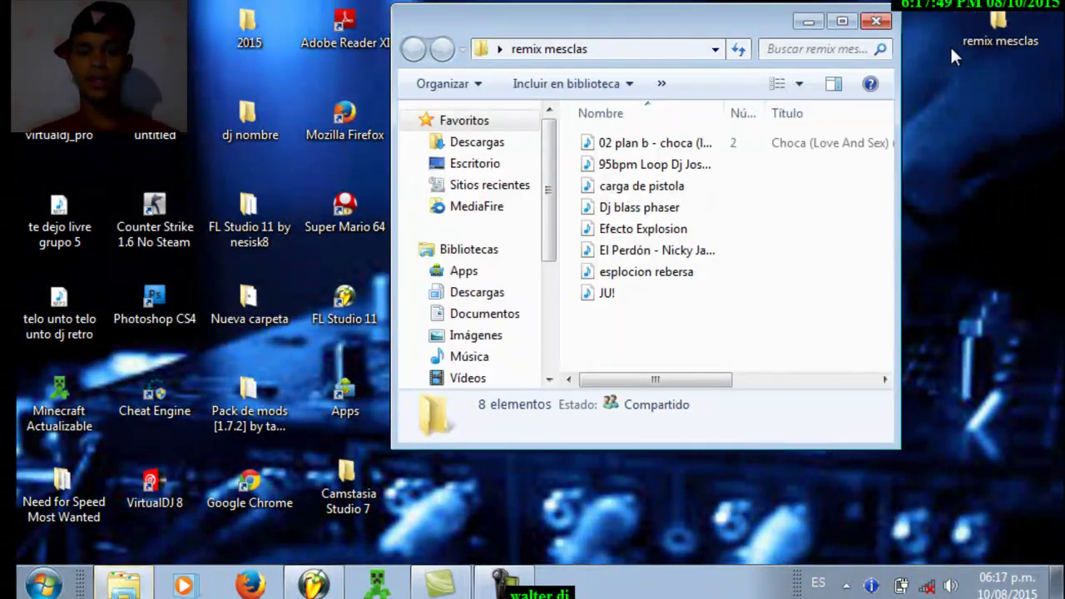
double_click(828, 35)
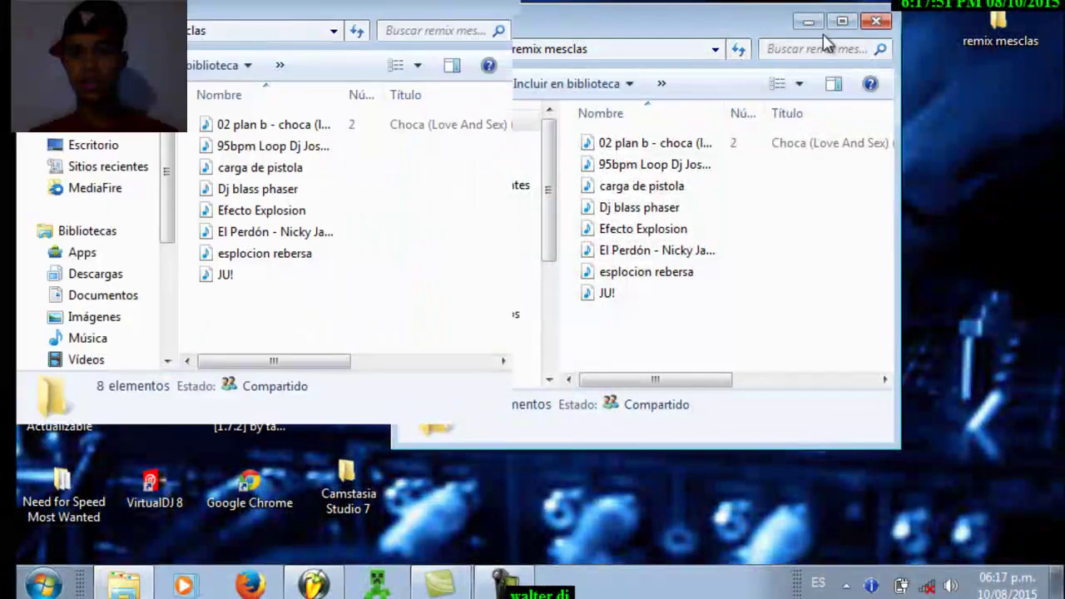
Add the song 02 plan b - choca from the remix mesclas folder to Track 1 of the FL Studio playlist, near the start of bar 1
left_click(348, 124)
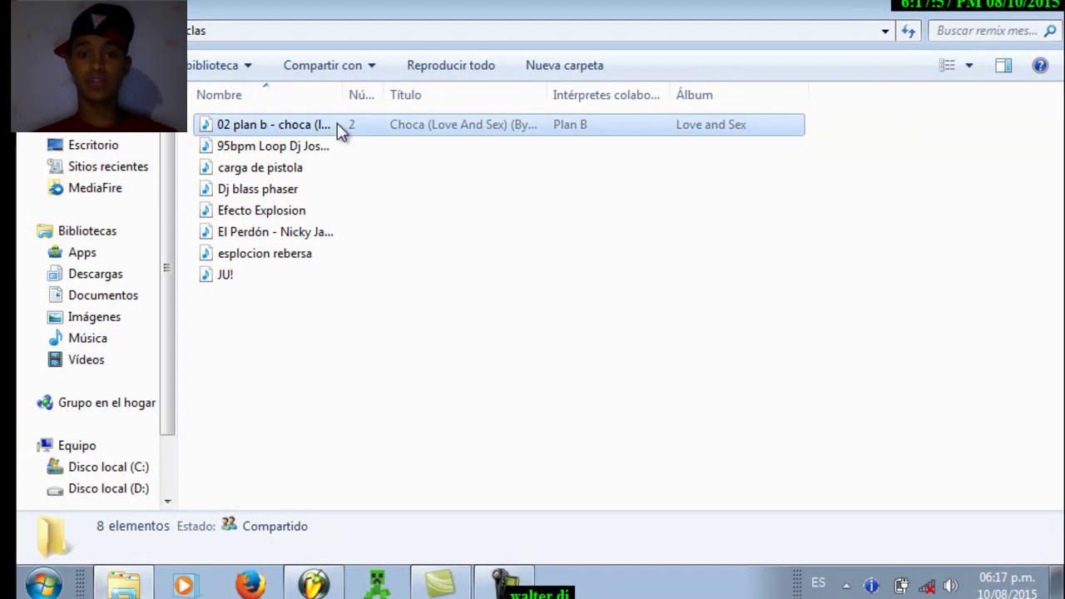
left_click(340, 124)
key("Escape")
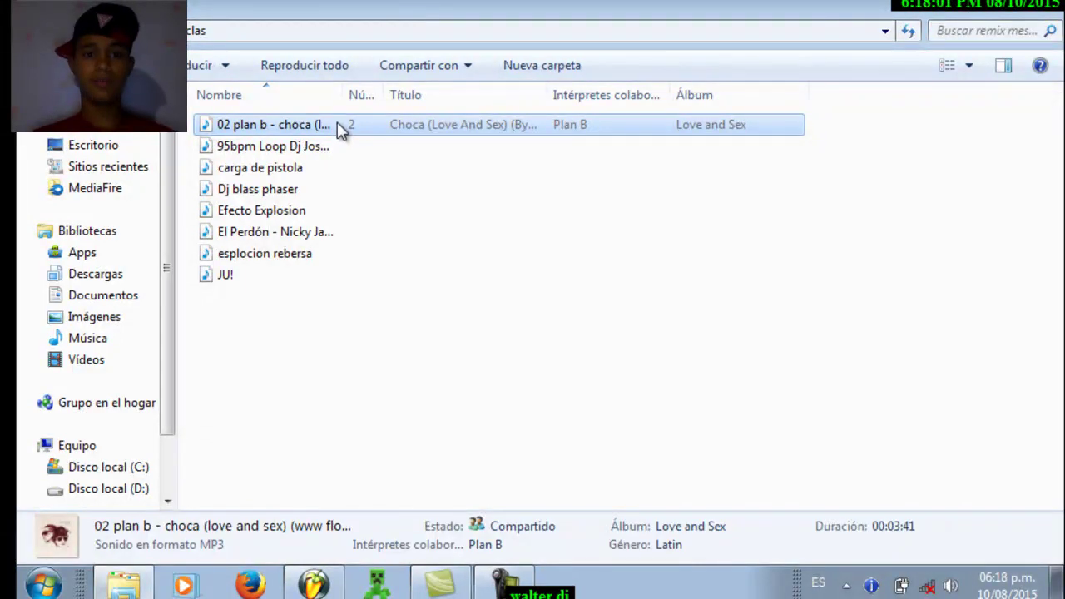
left_click_drag(334, 127, 426, 433)
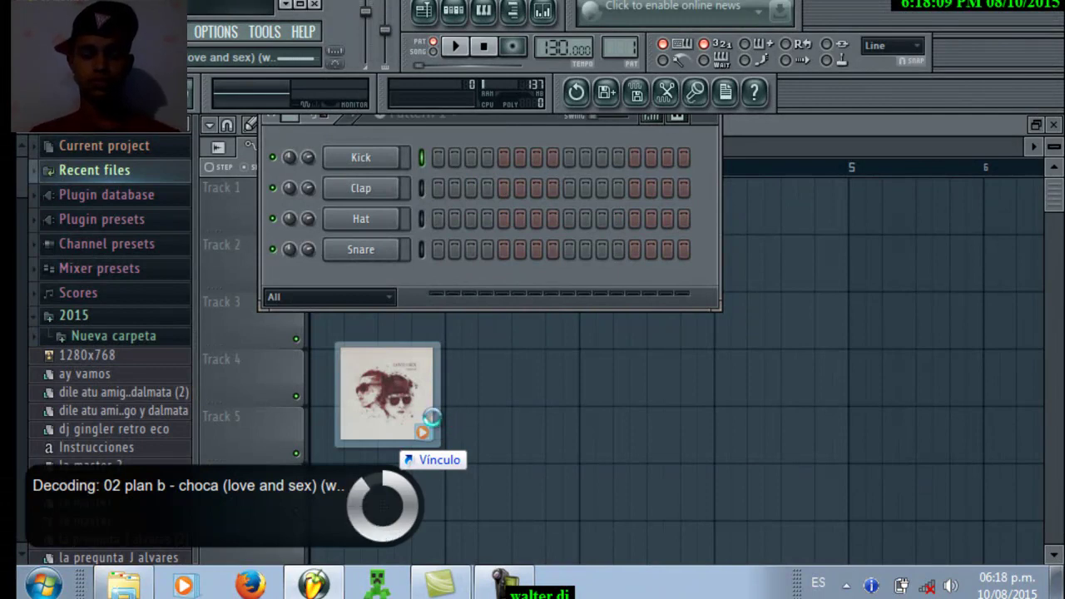
left_click_drag(416, 444, 440, 149)
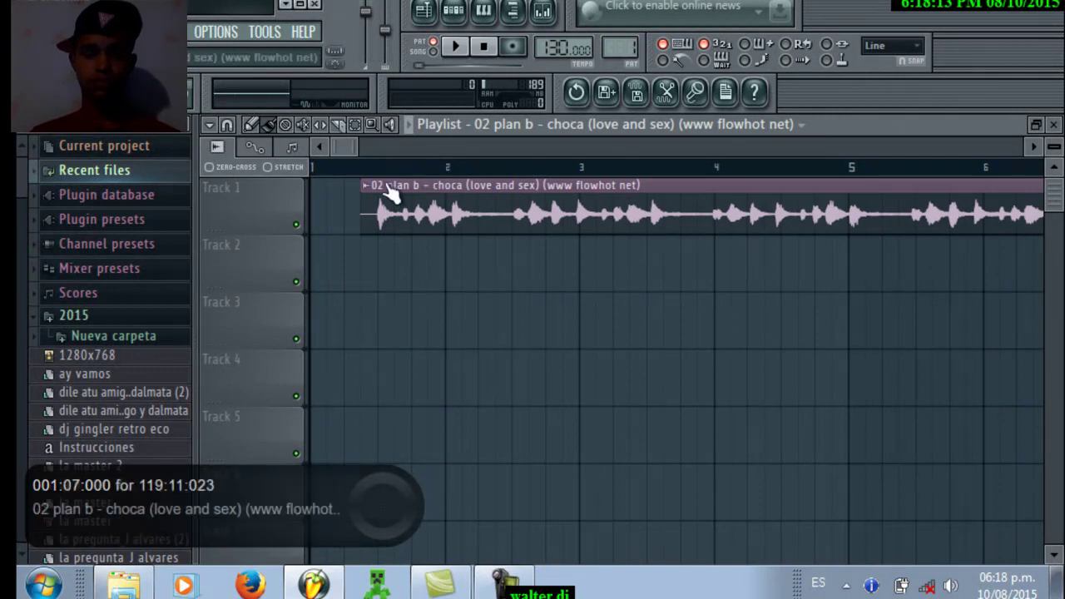
mouse_move(391, 193)
left_mouse_down()
mouse_move(416, 205)
mouse_move(402, 197)
left_mouse_up()
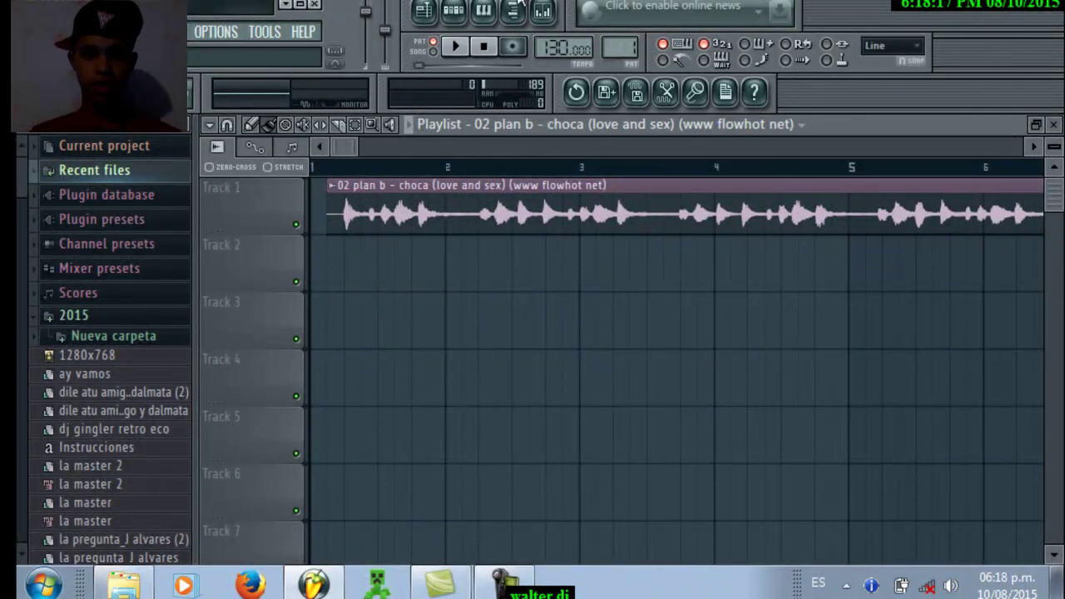
Add El Perdón - Nicky Jam (Letra) from the remix mesclas folder to Track 2 of the FL Studio playlist, starting at 003:13:000
left_click(306, 5)
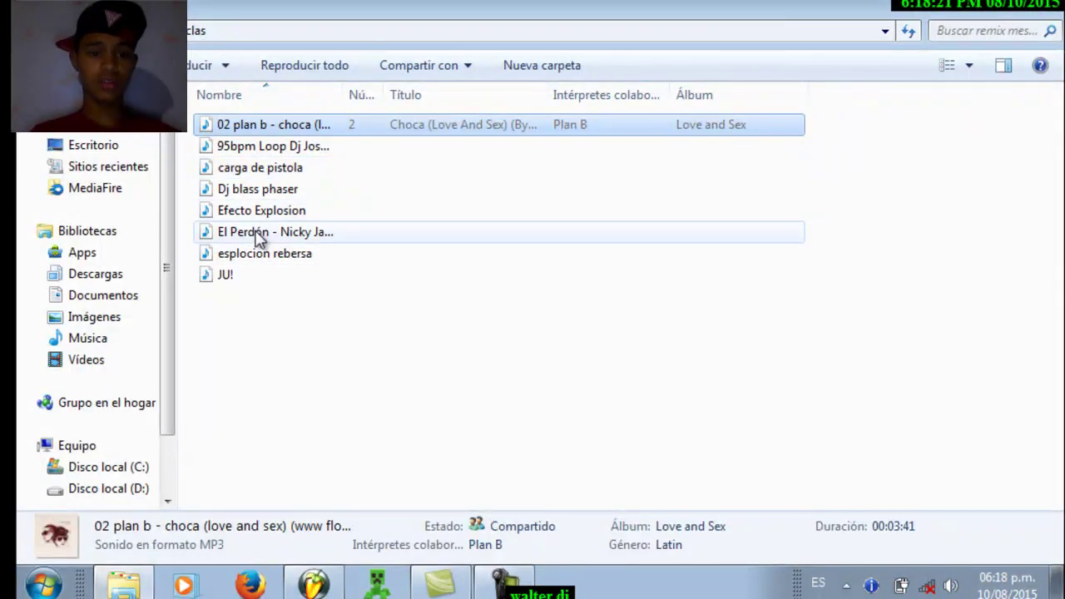
left_click_drag(248, 239, 364, 275)
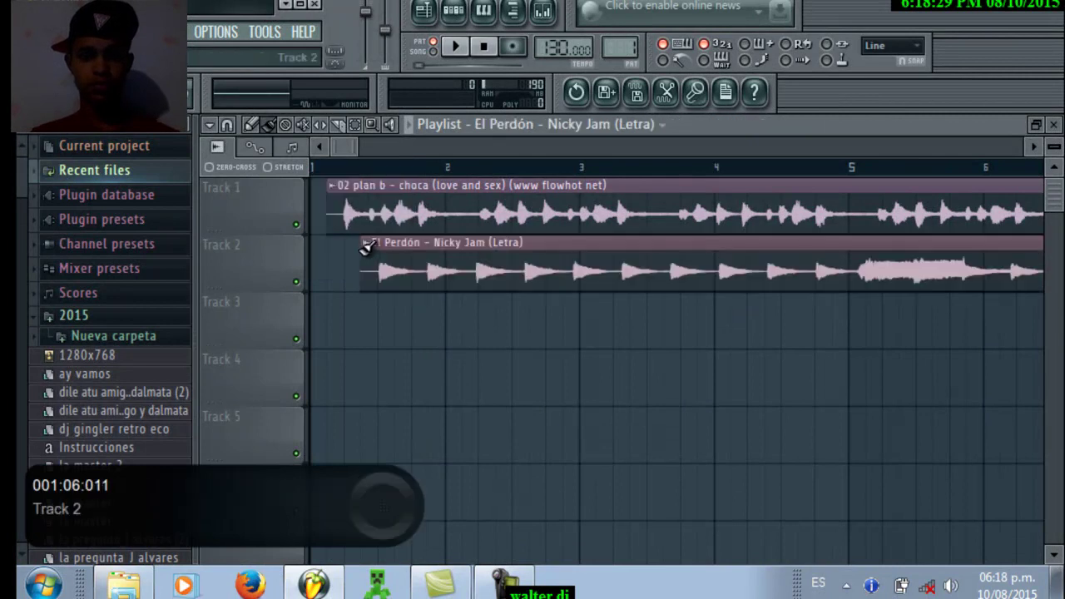
left_click_drag(397, 285, 691, 257)
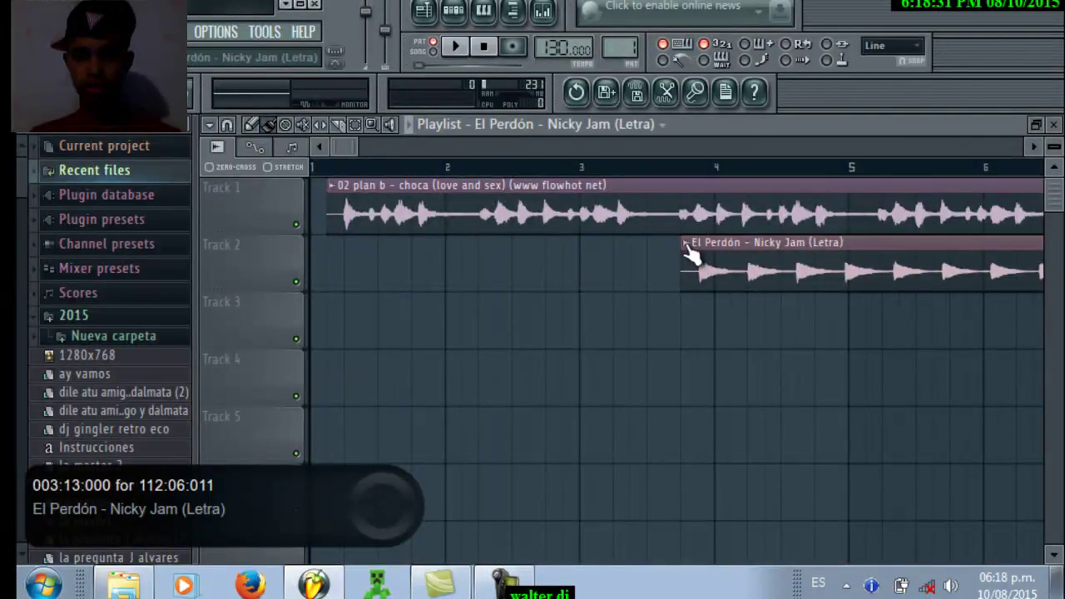
Detect the El Perdón clip's tempo using the 50 to 100 range and apply the detected value as the project tempo
left_click(686, 244)
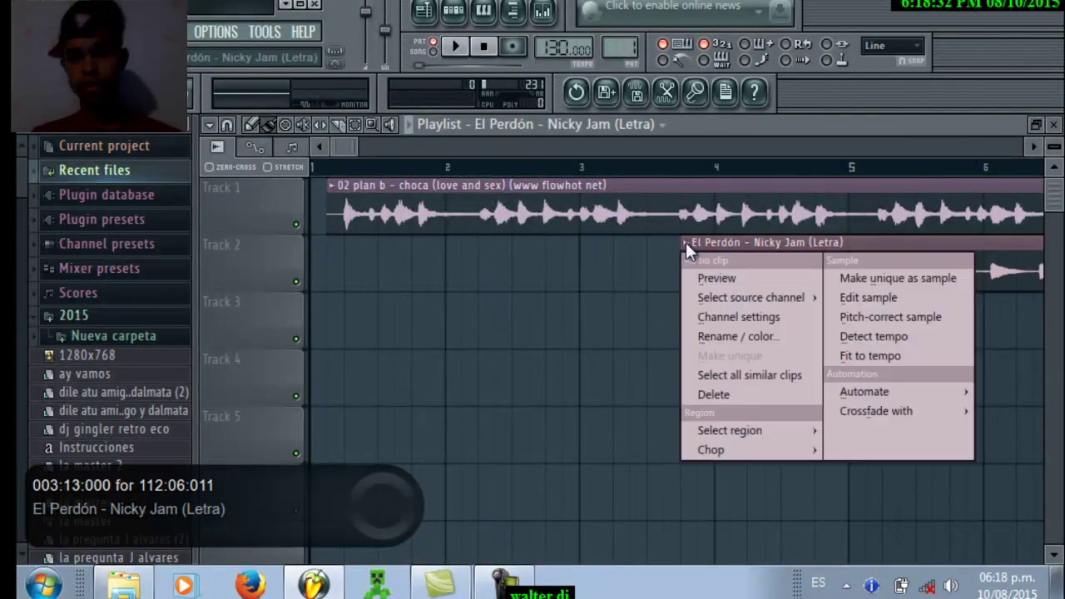
left_click(864, 335)
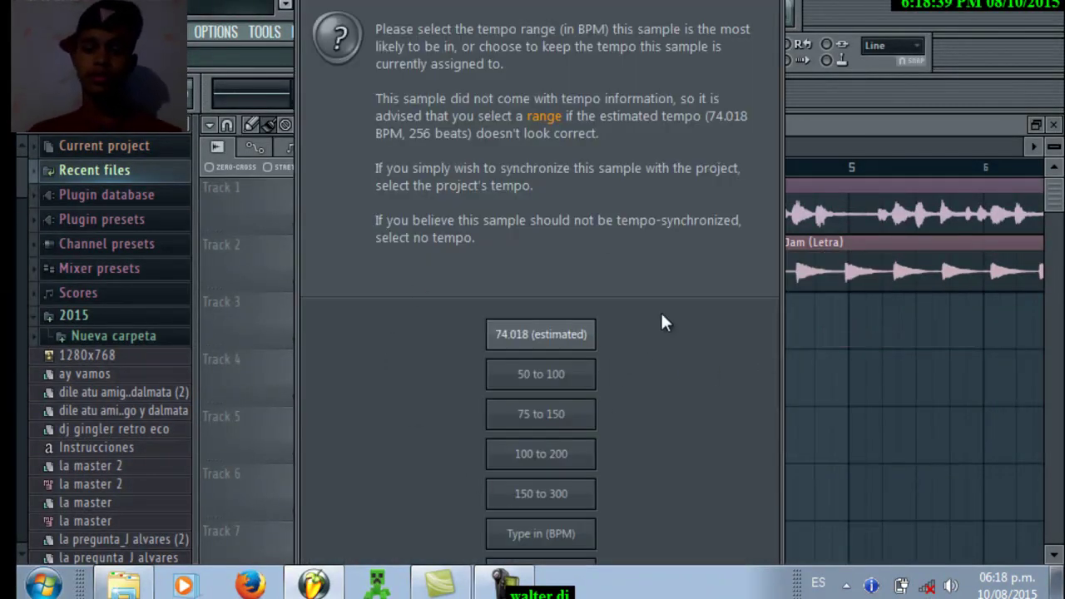
left_click(541, 376)
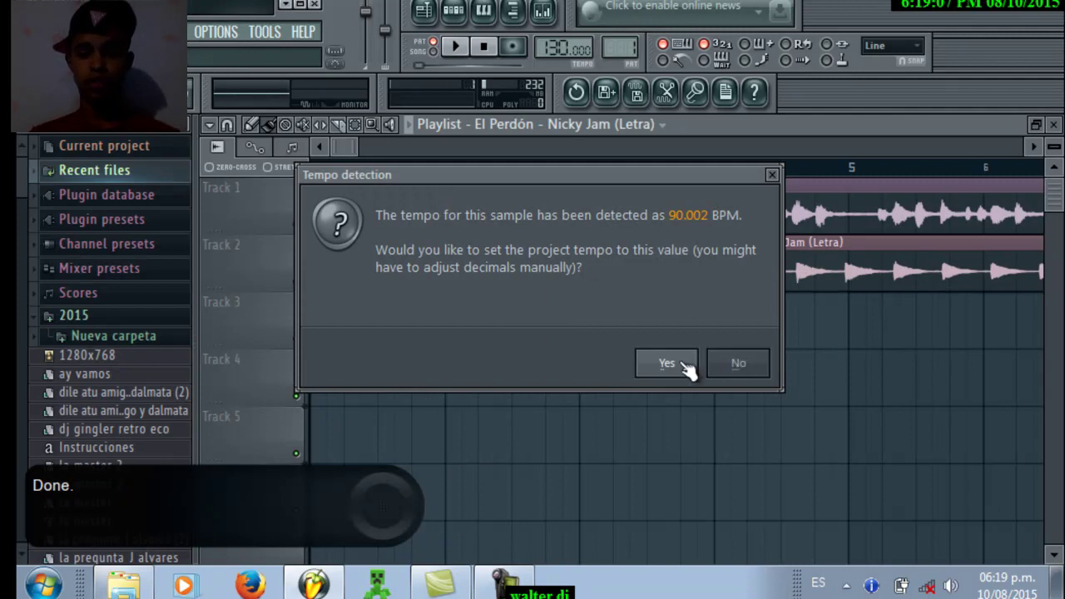
left_click(666, 364)
Move the choca clip to the start of bar 1 and the El Perdón clip to Track 3, just before bar 6
left_click_drag(543, 193, 457, 204)
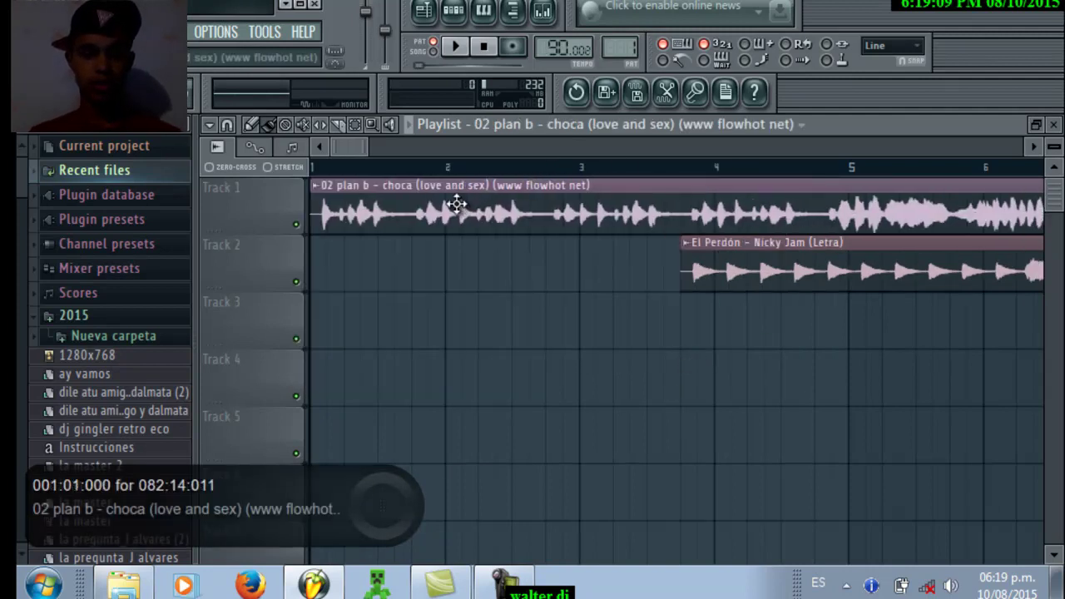
mouse_move(824, 266)
left_mouse_down()
mouse_move(1036, 375)
mouse_move(946, 278)
mouse_move(820, 265)
left_mouse_up()
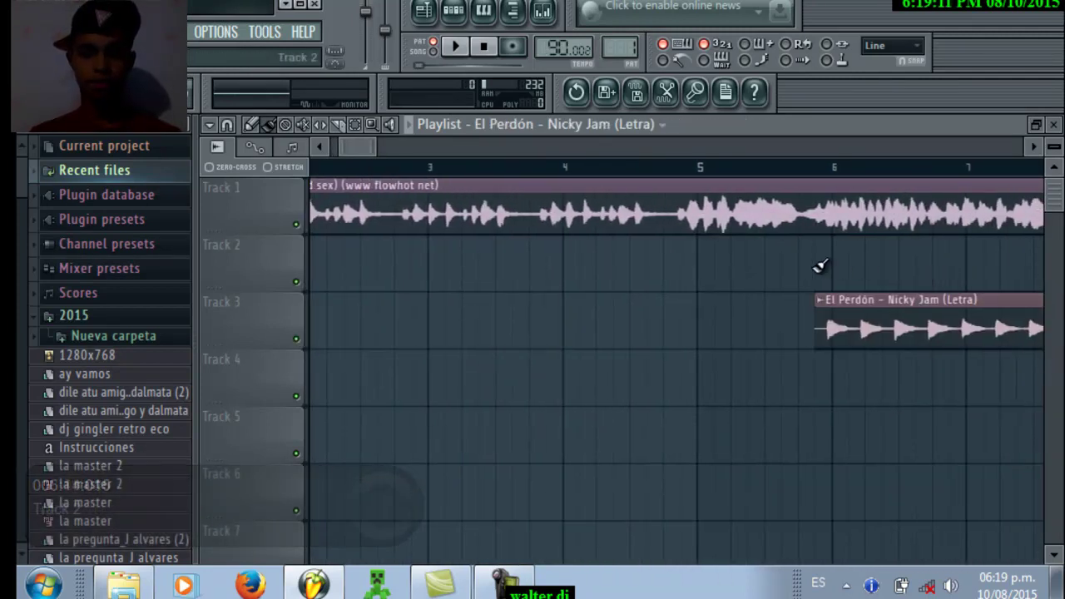
scroll(605, 312, "left", 3)
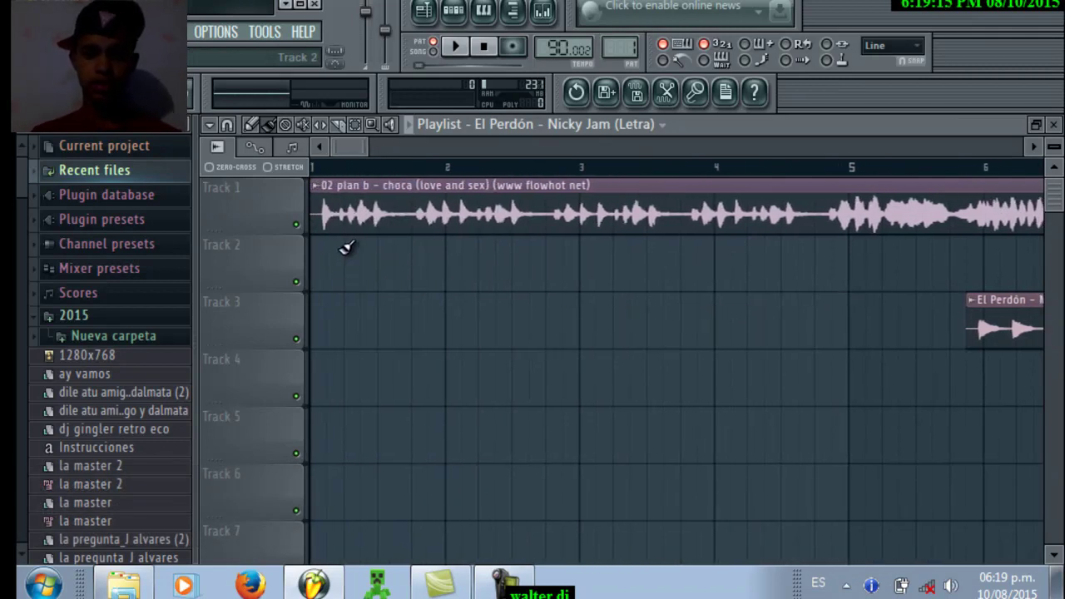
Slice off and delete the silent beginning of the choca clip, and move the remaining clip to the start of bar 1
scroll(346, 247, "up", 4)
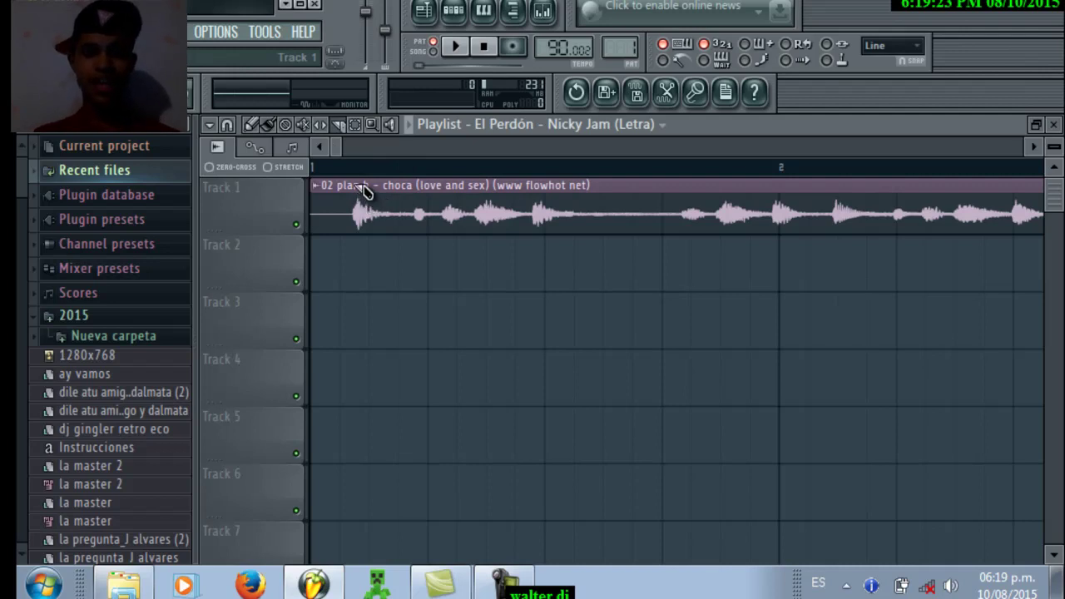
left_click_drag(358, 196, 360, 308)
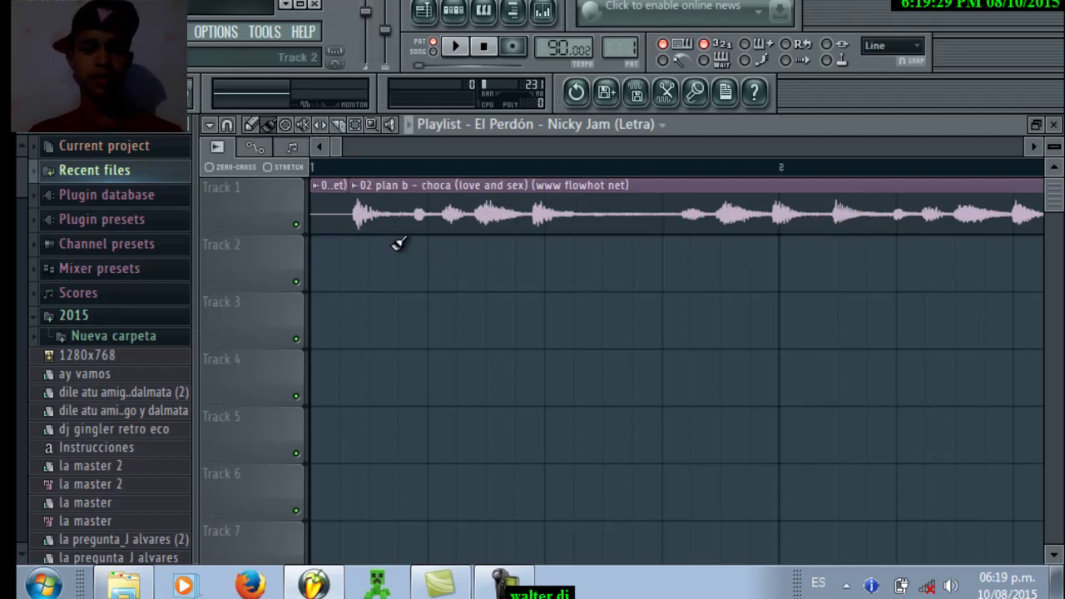
left_click(270, 124)
right_click(323, 181)
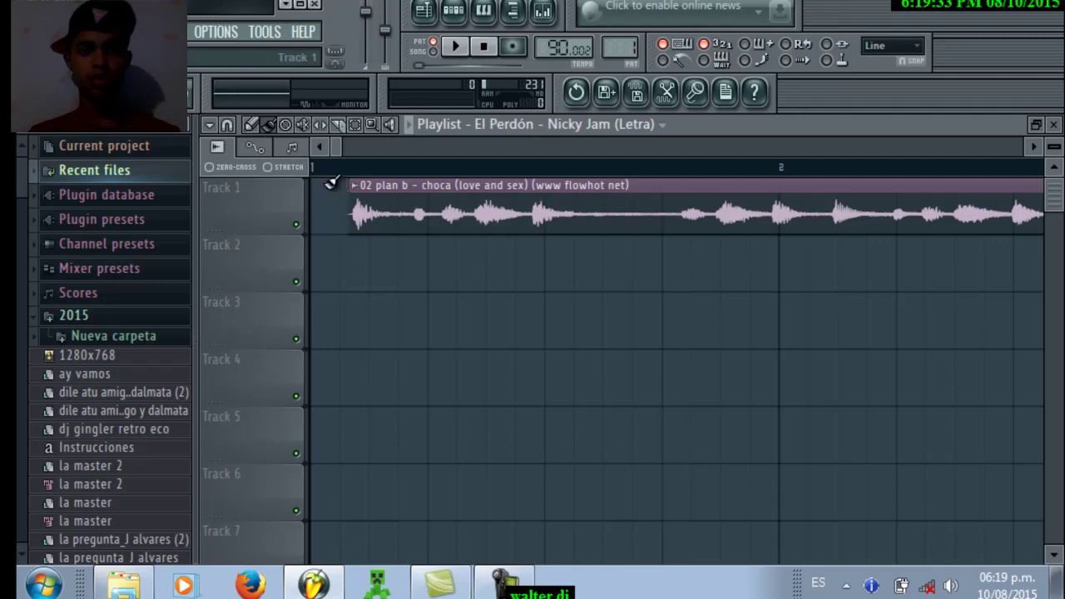
left_click_drag(462, 187, 396, 187)
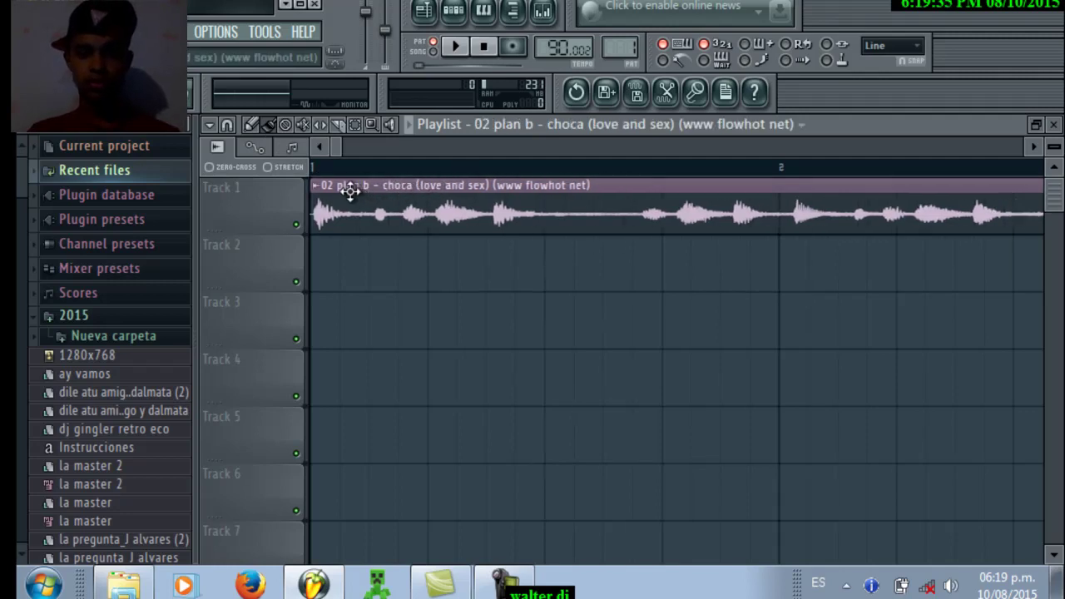
Play the playlist in song mode from the start to find where the choca clip's opening section ends
scroll(798, 281, "down", 1)
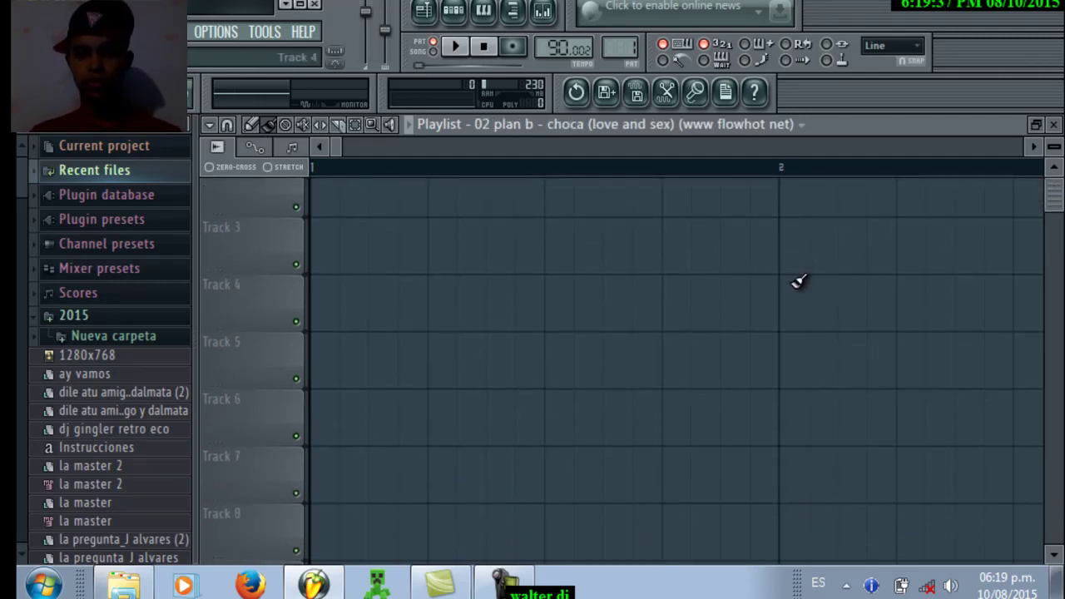
scroll(799, 281, "up", 1)
scroll(798, 281, "right", 4)
scroll(799, 281, "right", 3)
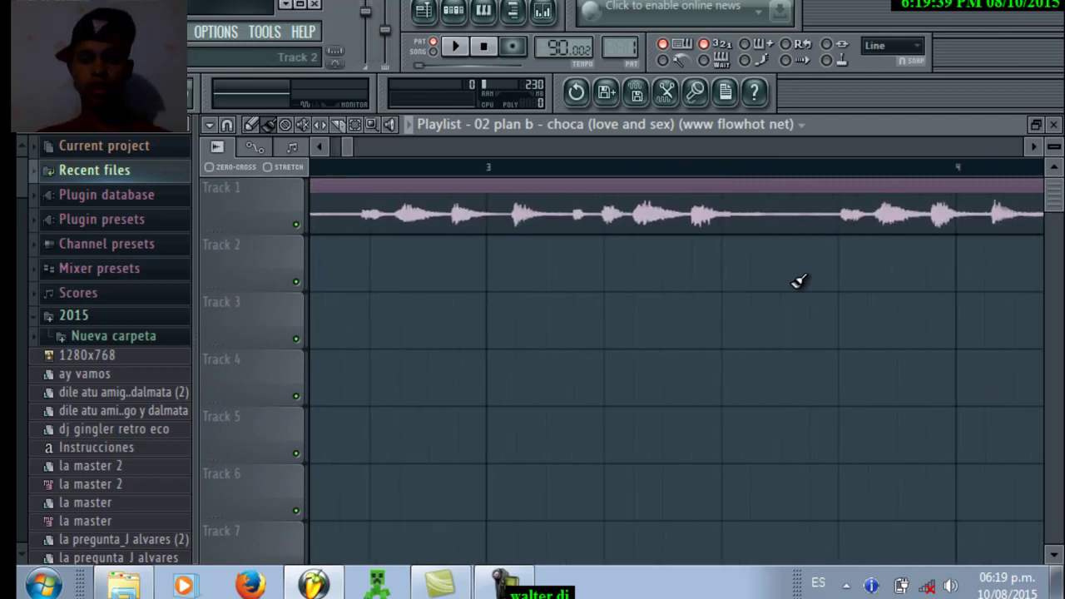
scroll(799, 281, "left", 6)
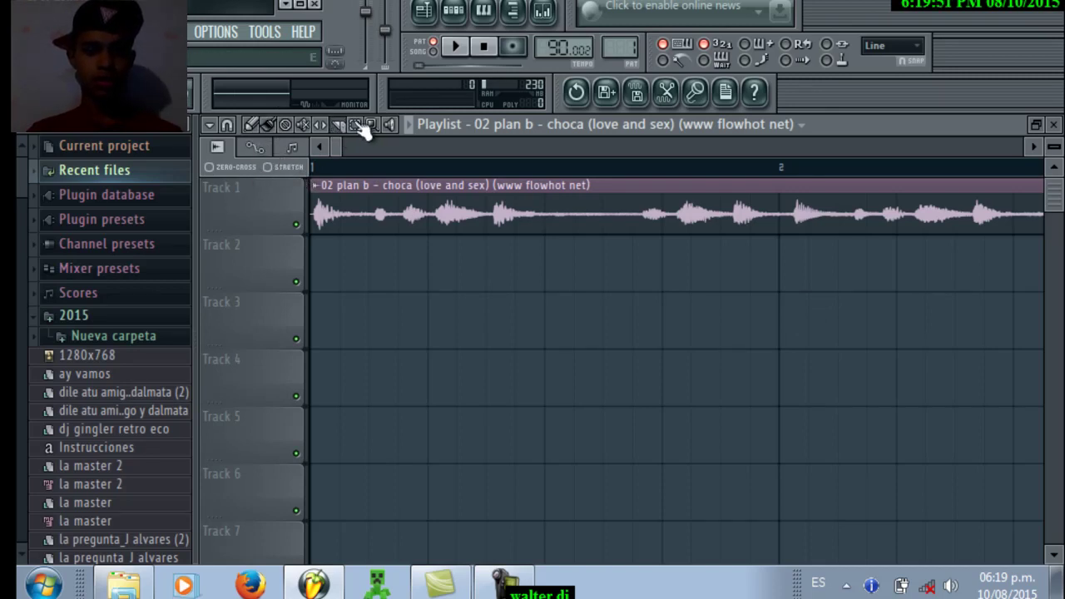
scroll(520, 252, "down", 4)
scroll(520, 251, "up", 4)
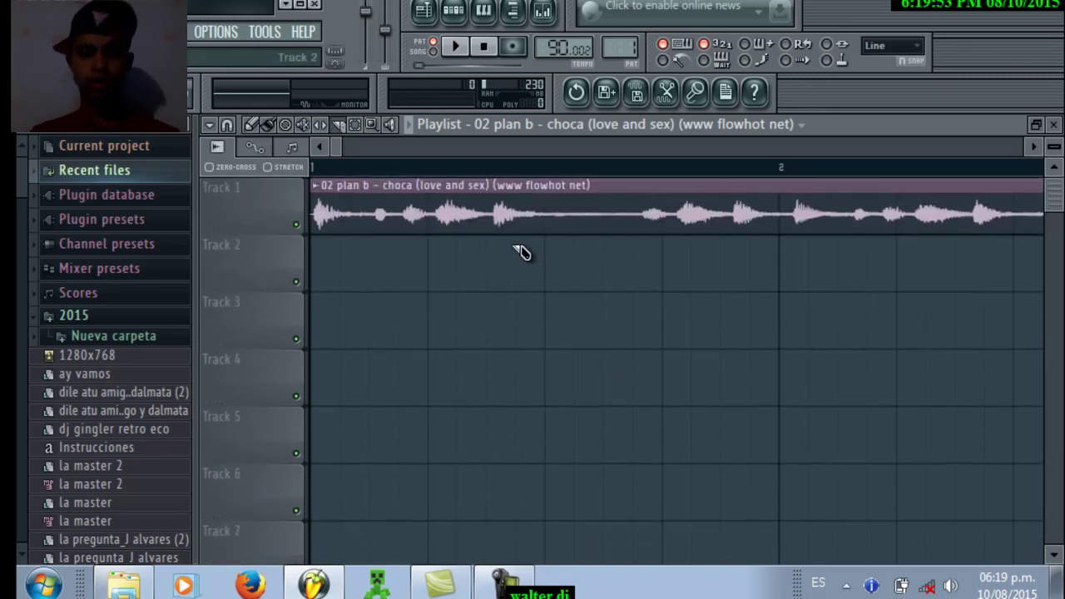
key("space")
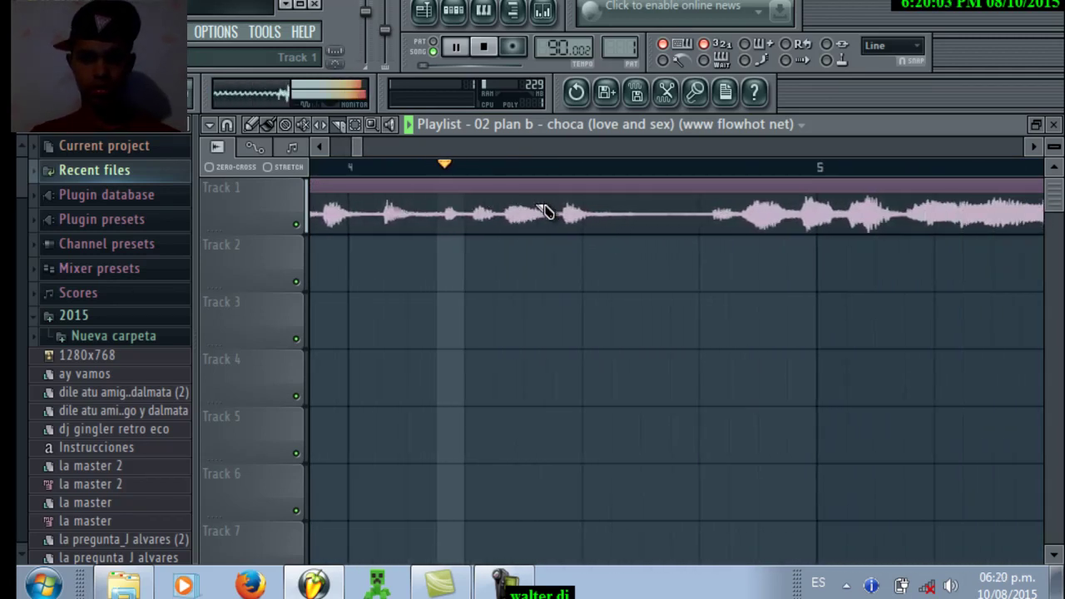
key("space")
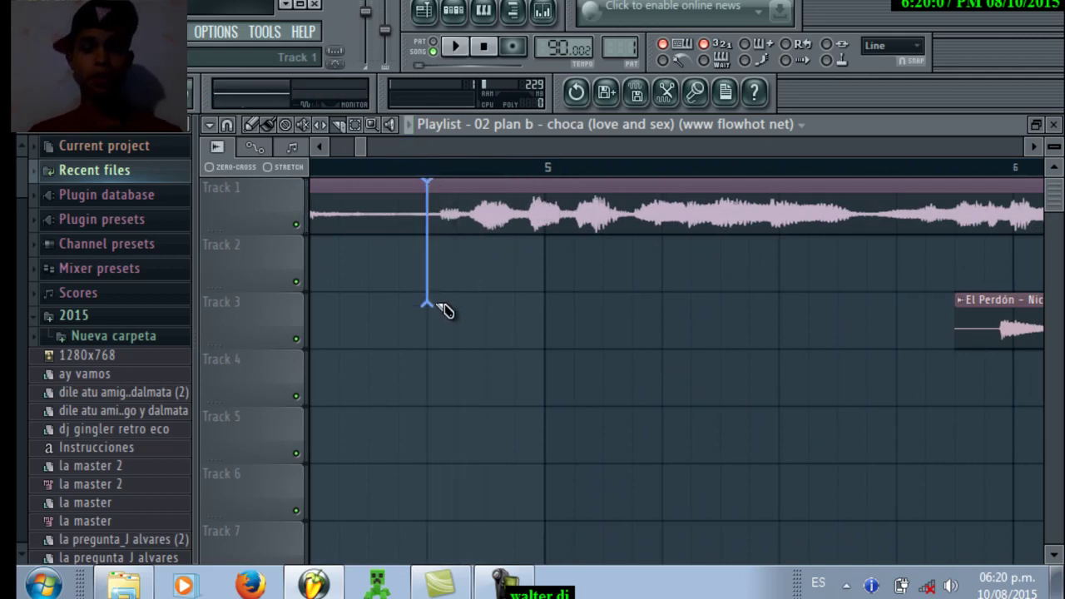
Slice the choca clip about three quarters through bar 4 and delete everything after the cut
right_click(692, 214)
scroll(695, 218, "left", 5)
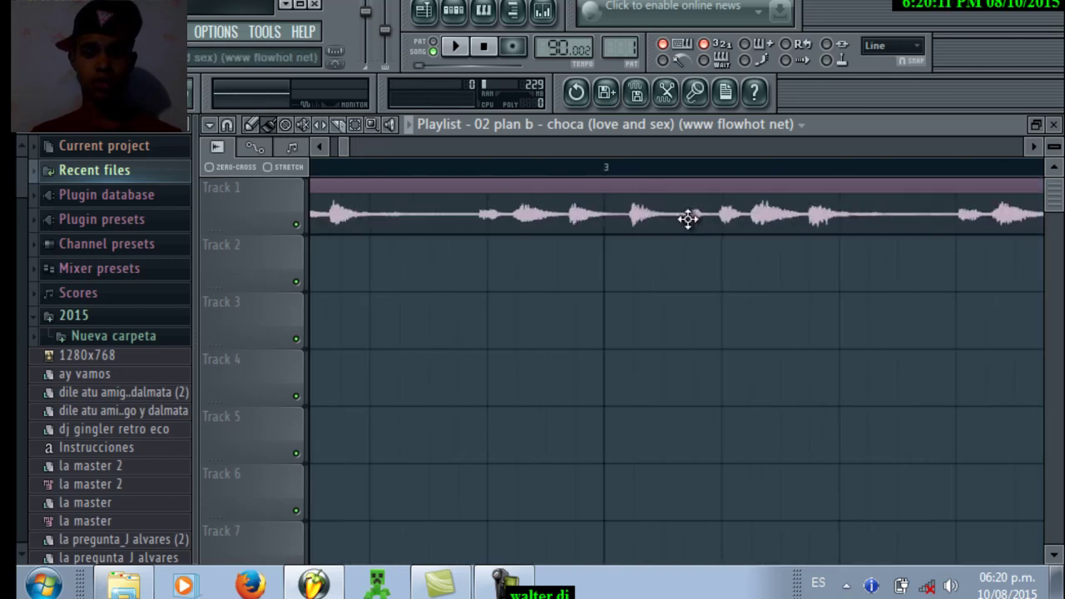
scroll(688, 218, "down", 3)
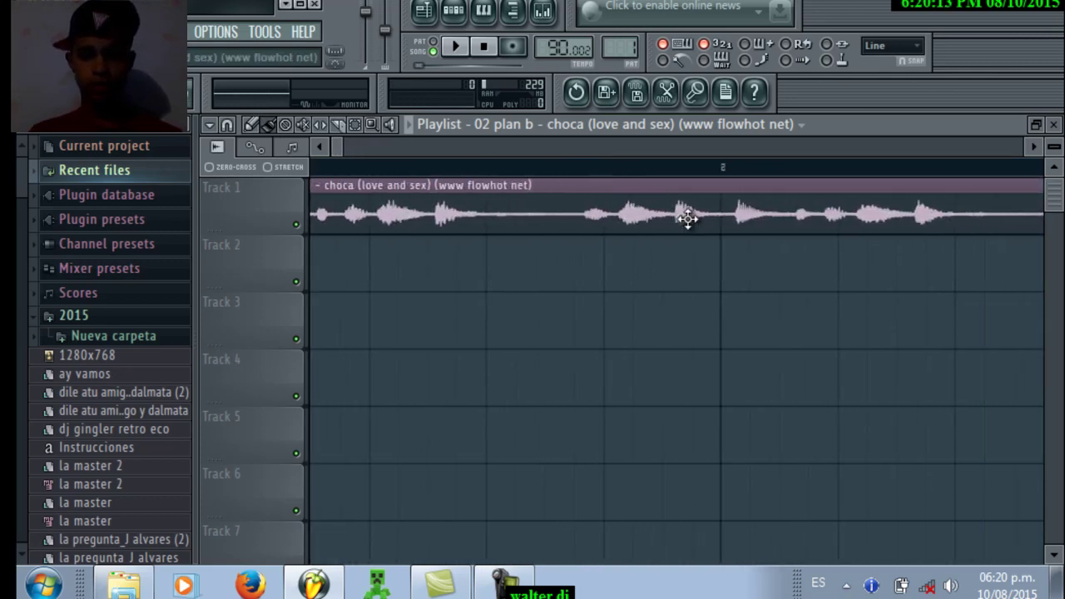
scroll(688, 218, "down", 2)
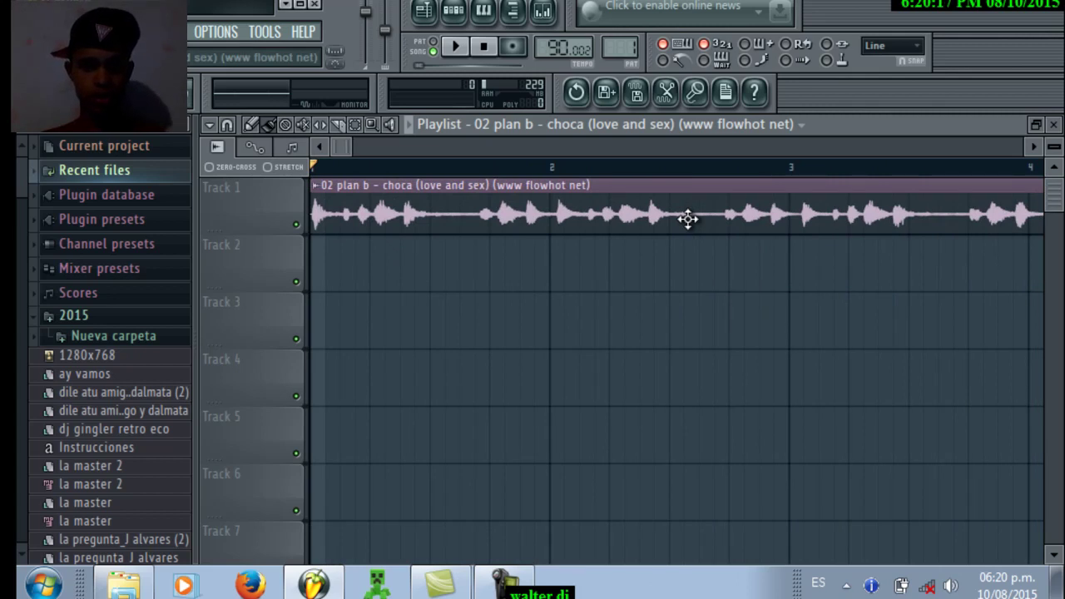
scroll(687, 218, "up", 2)
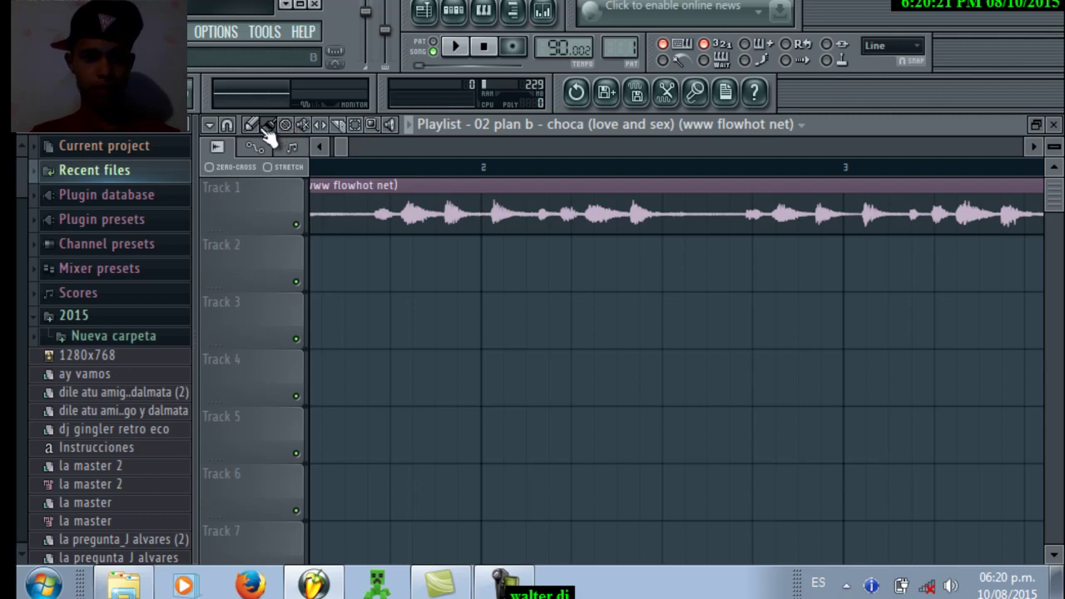
scroll(732, 226, "right", 5)
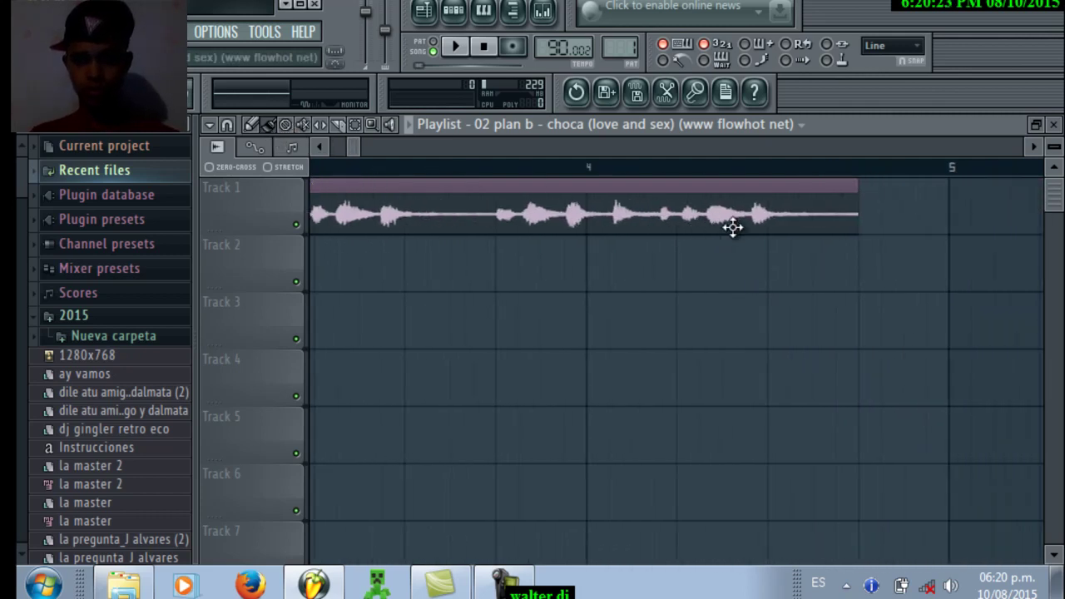
Trim the end of the choca clip slightly, time-stretch it shorter so its beat lands on bar 4, and play its opening
scroll(732, 227, "right", 1)
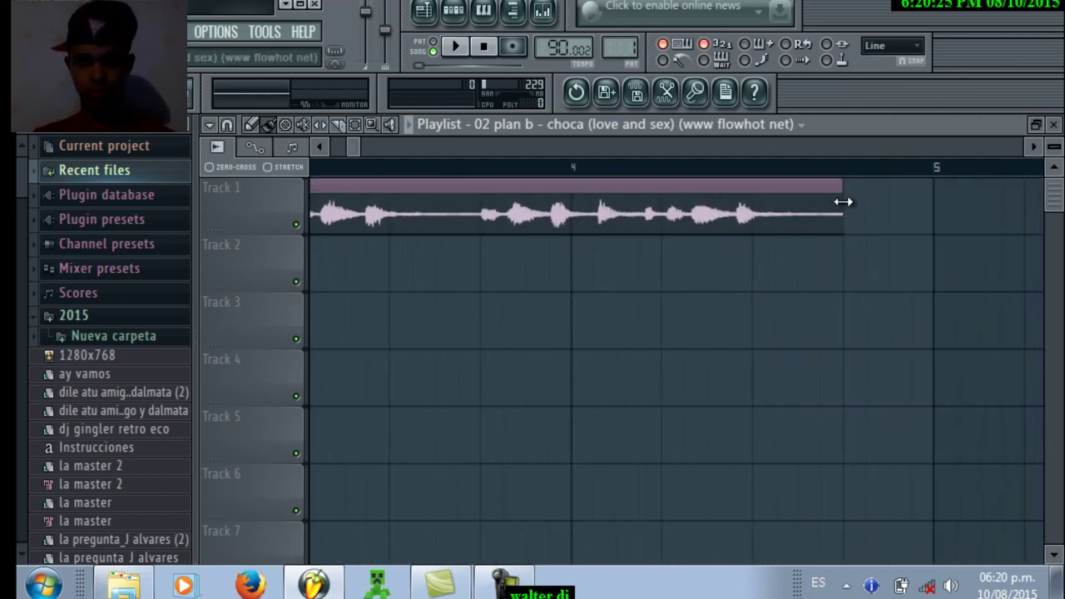
left_click_drag(840, 216, 824, 218)
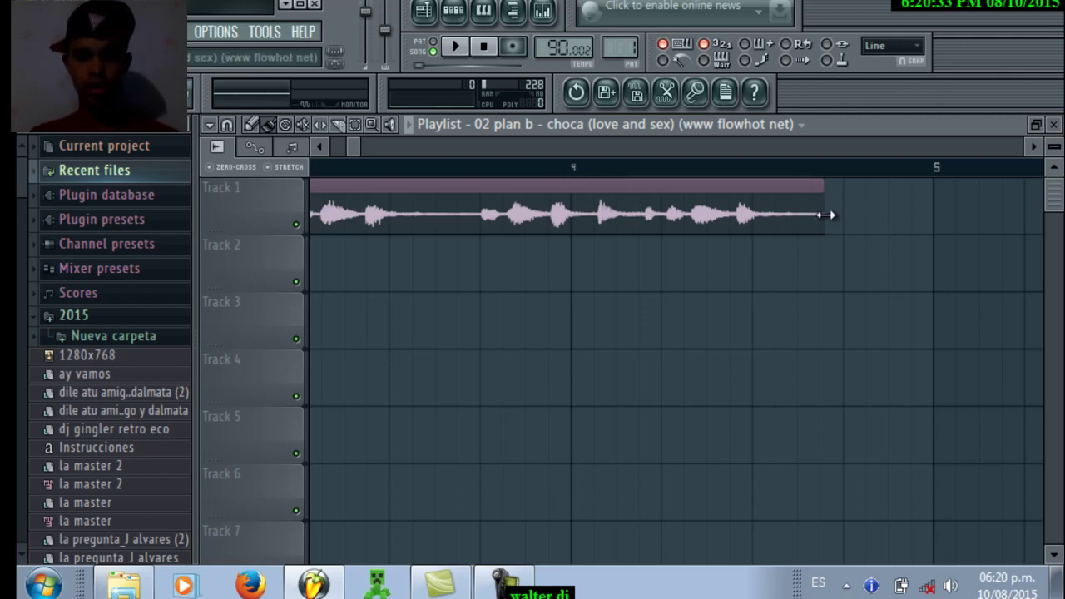
left_click_drag(828, 217, 792, 221)
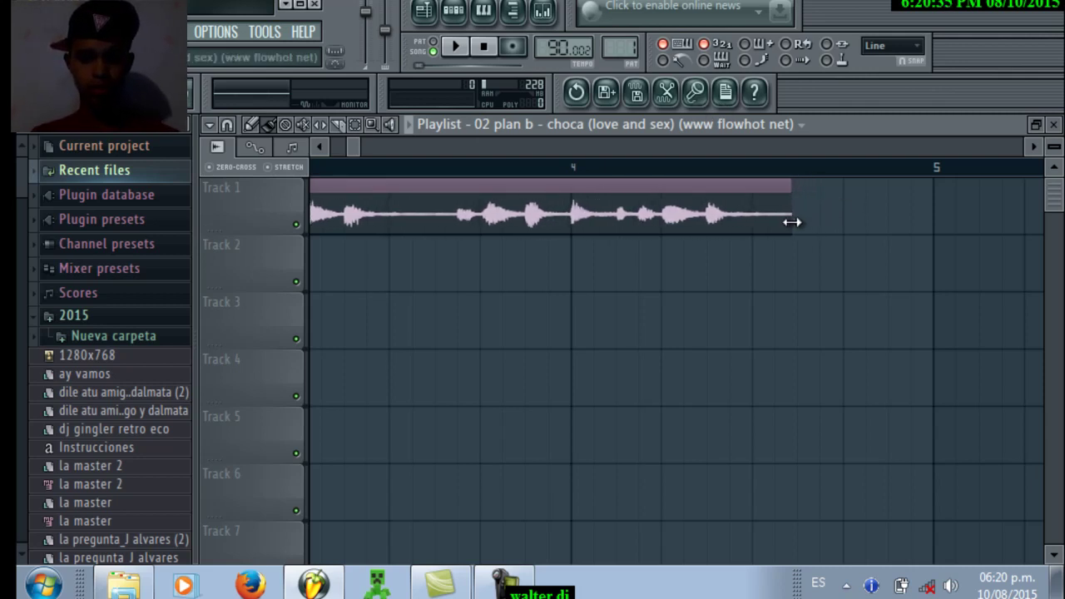
scroll(702, 225, "left", 4)
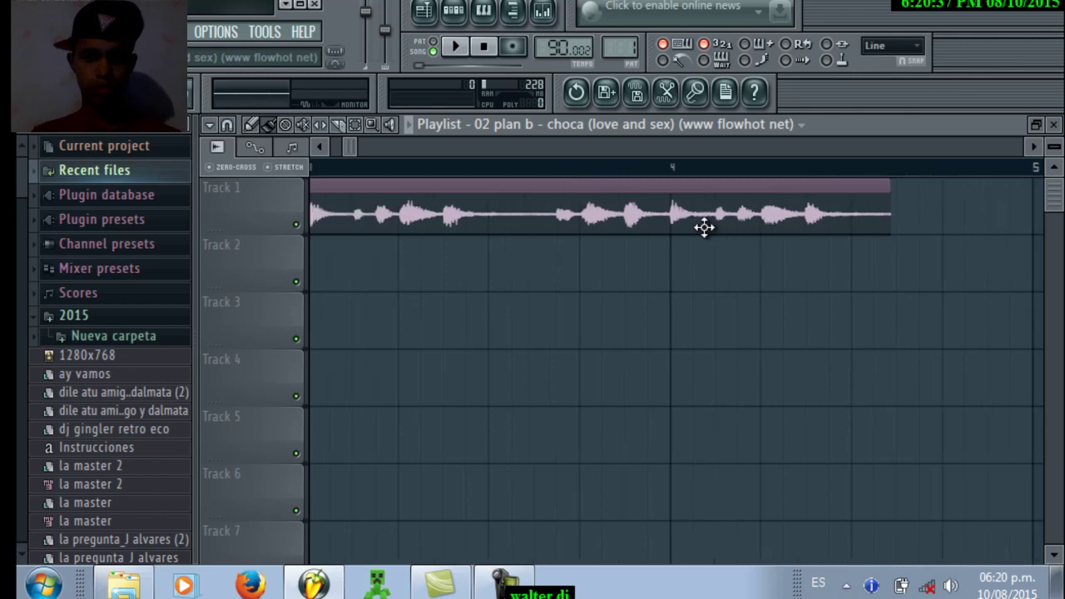
scroll(704, 227, "left", 10)
key("space")
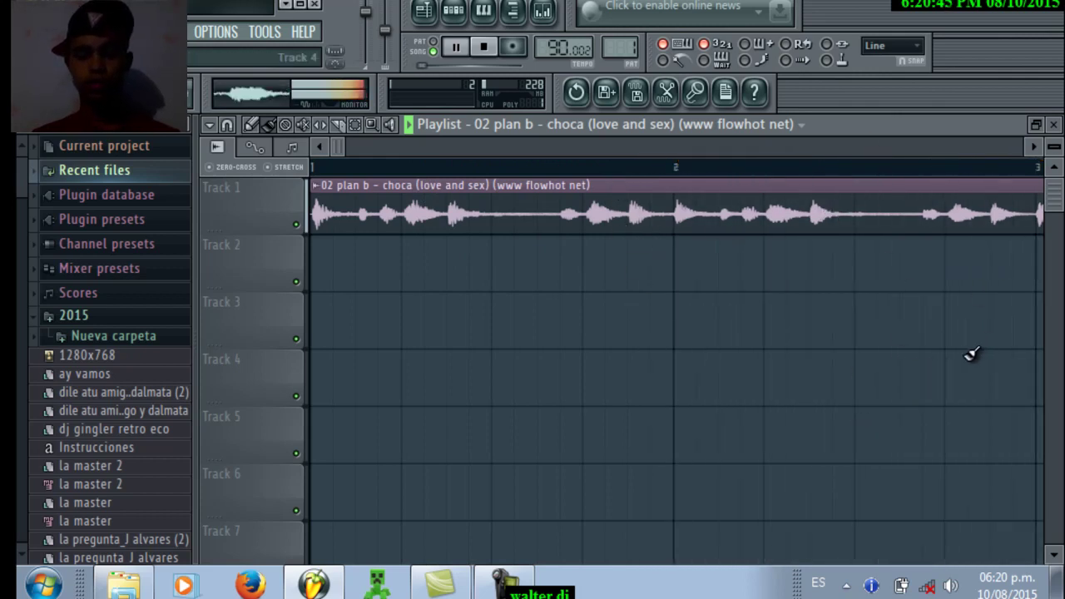
key("space")
Add the 95bpm Loop Dj Joseph 01-07 file from the remix mesclas folder to Track 2 at bar 1 and audition it with choca
scroll(534, 419, "down", 5)
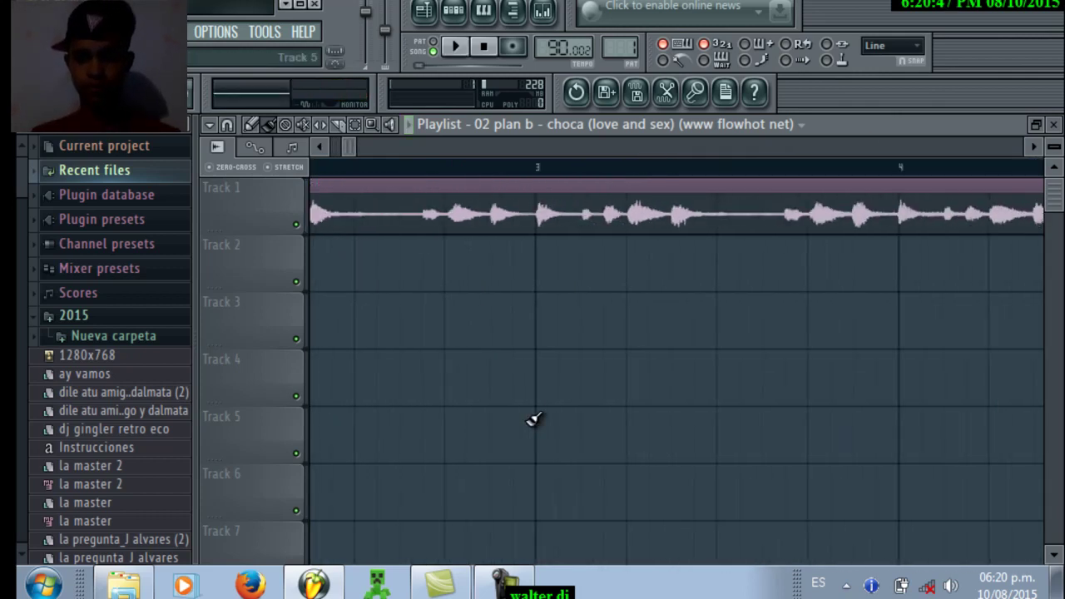
scroll(533, 419, "up", 1)
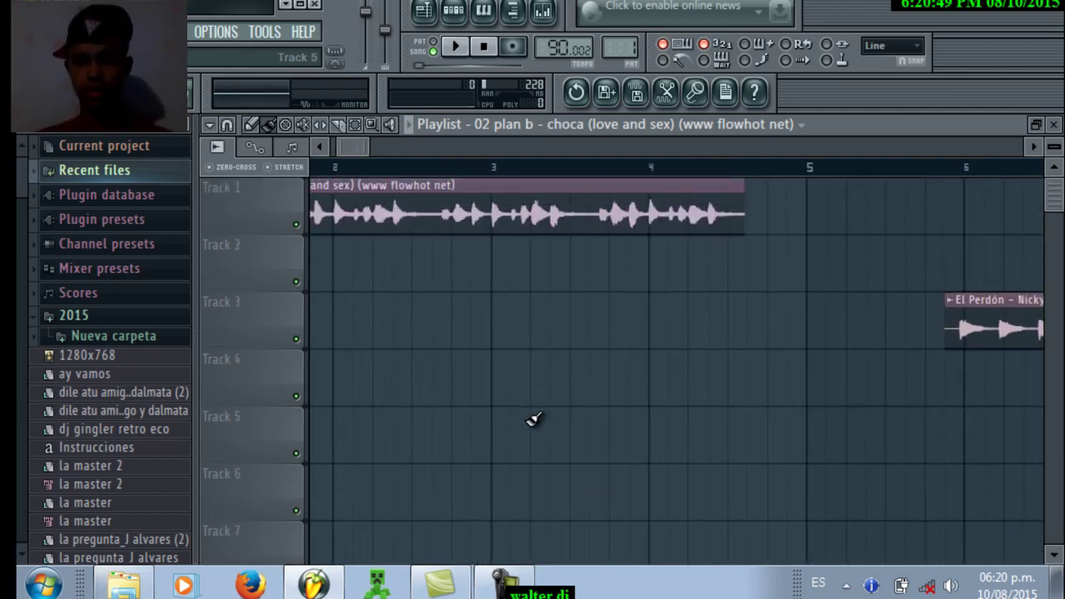
scroll(533, 419, "left", 3)
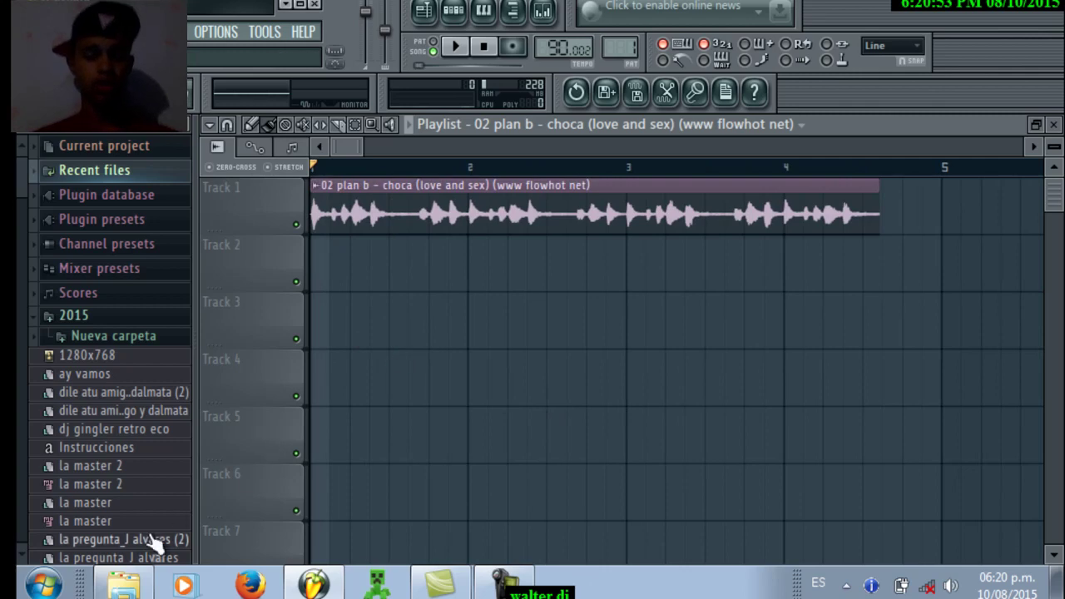
left_click(123, 585)
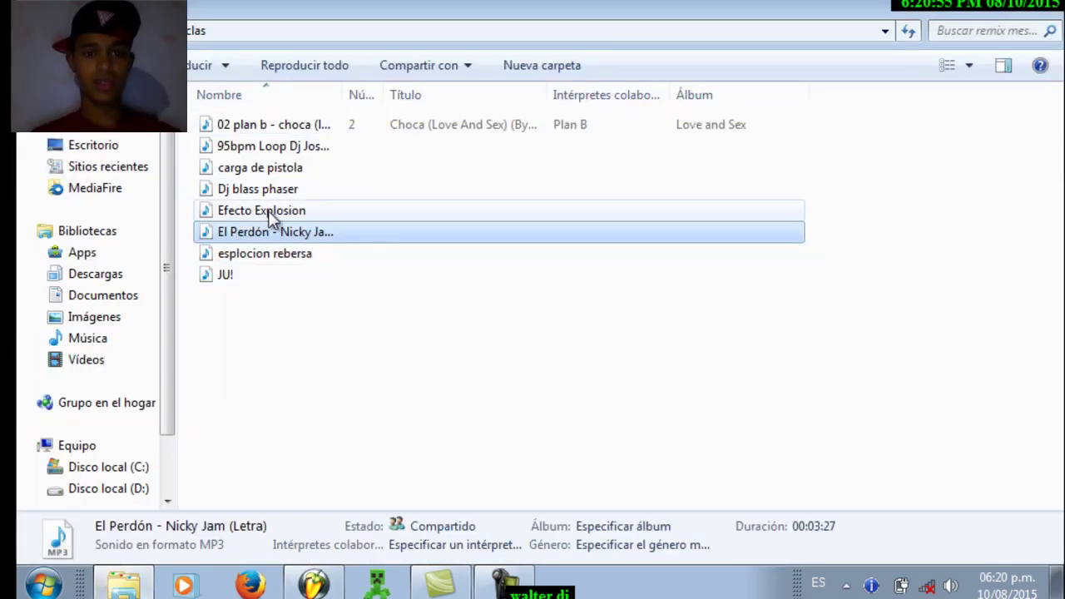
left_click_drag(239, 149, 403, 276)
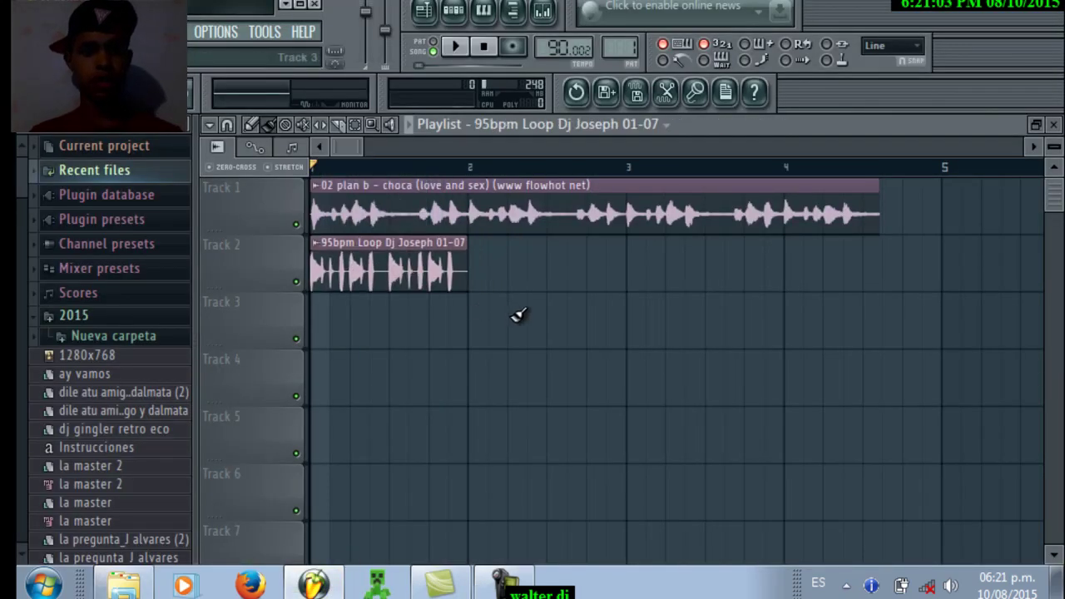
key("space")
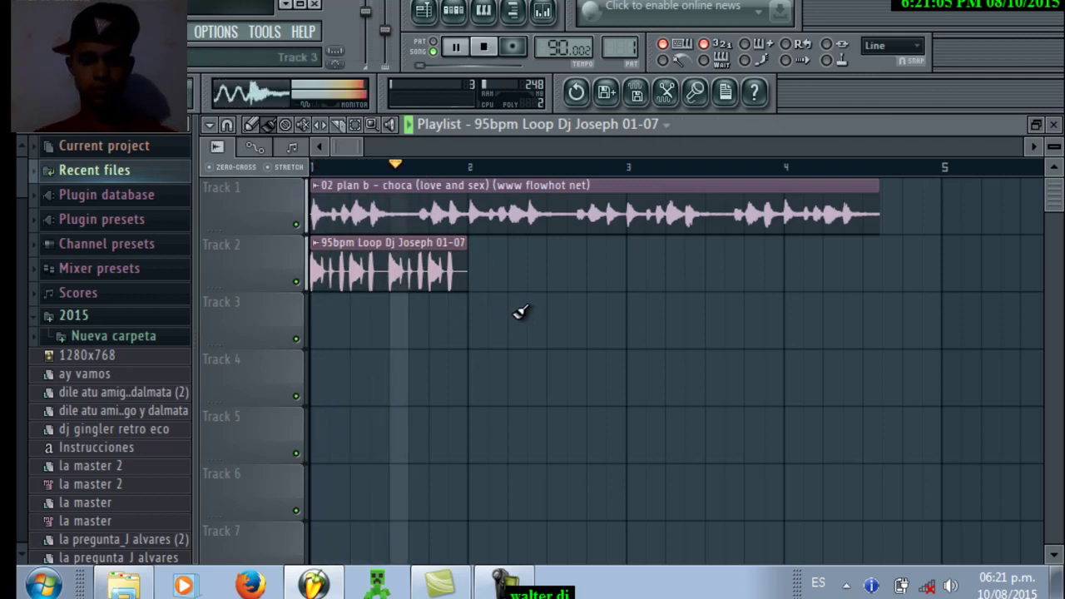
key("space")
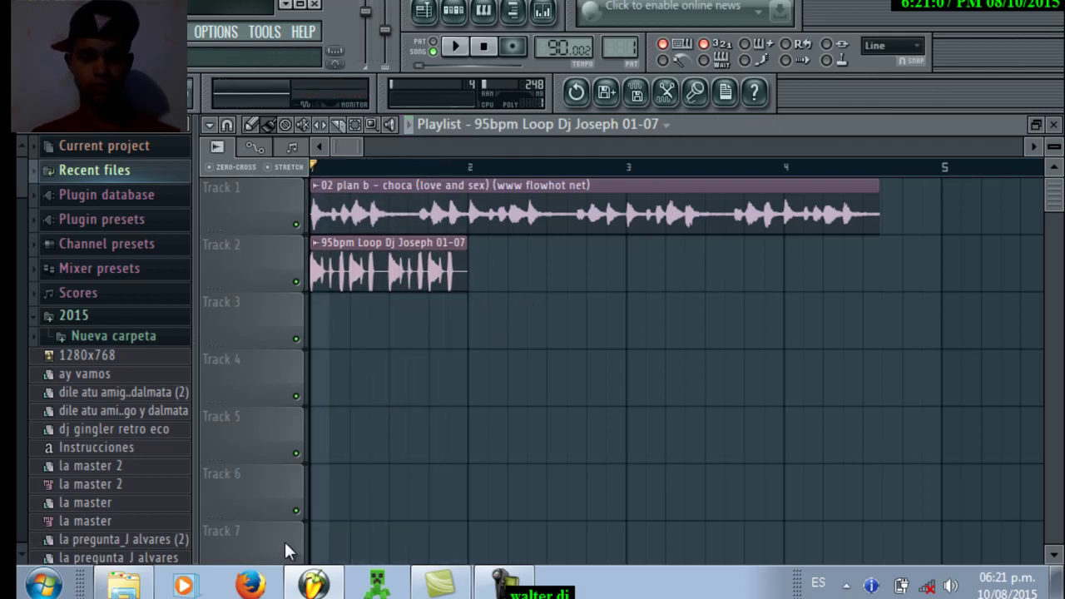
Place three more copies of the 95bpm loop on Track 2 at bars 2, 3 and 4, and play the arrangement
left_click_drag(530, 268, 511, 269)
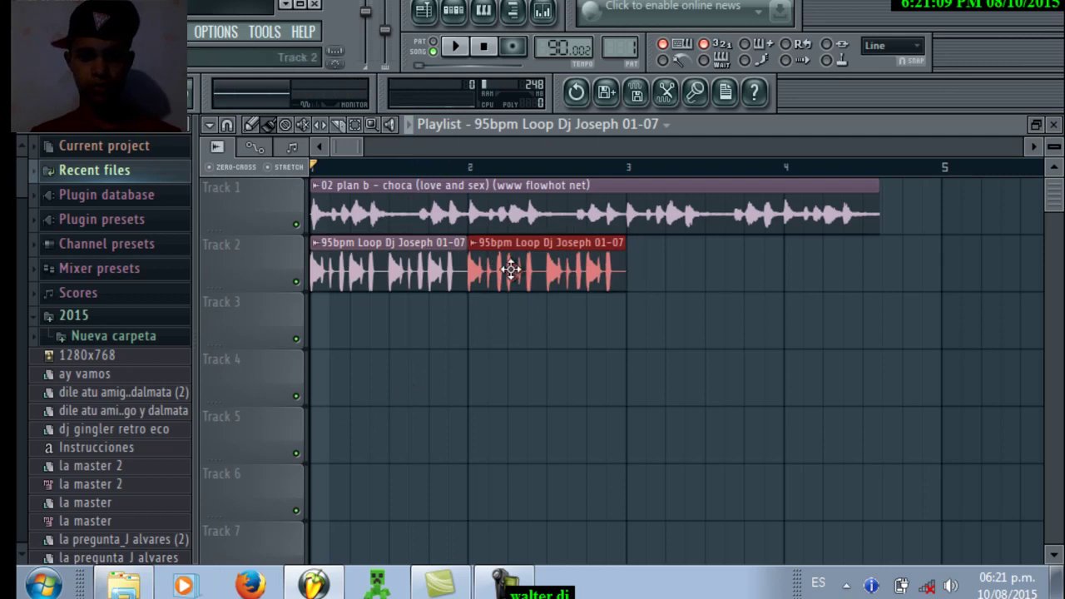
left_click(657, 274)
left_click_drag(691, 268, 674, 268)
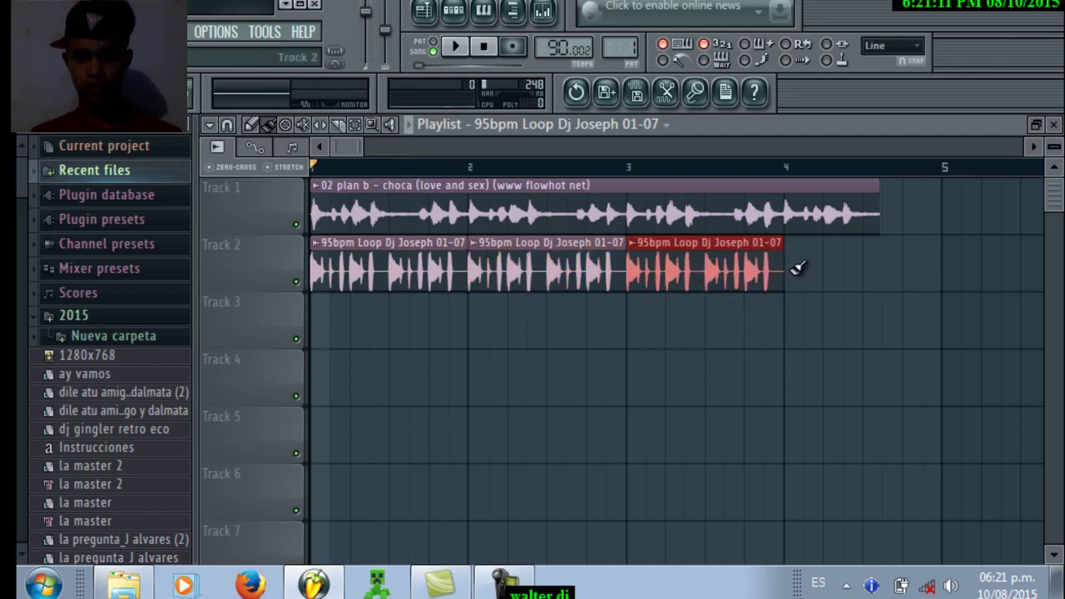
left_click(791, 267)
key("space")
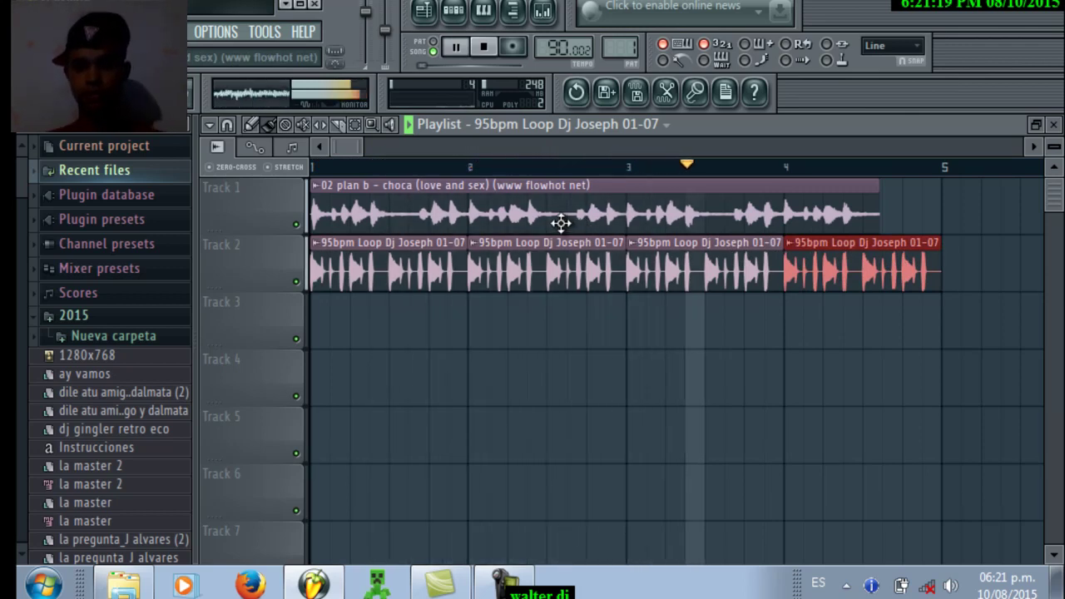
key("space")
Move the El Perdón clip on Track 3 earlier, to start in bar 4 with its beats aligned to the 95bpm loop and bar 5
scroll(667, 264, "right", 5)
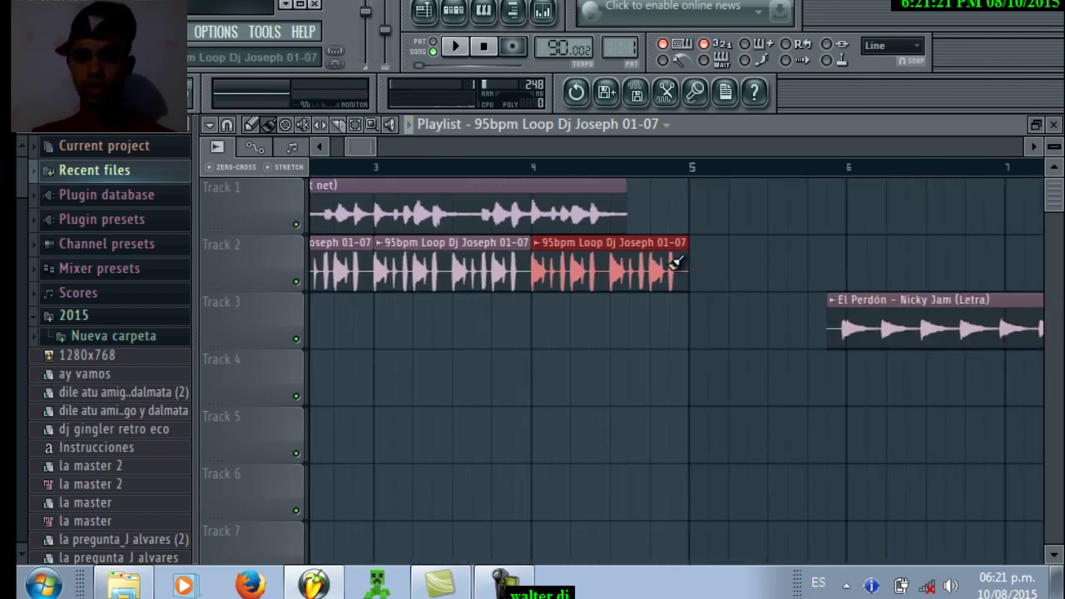
left_click(779, 330)
left_click_drag(779, 331, 544, 308)
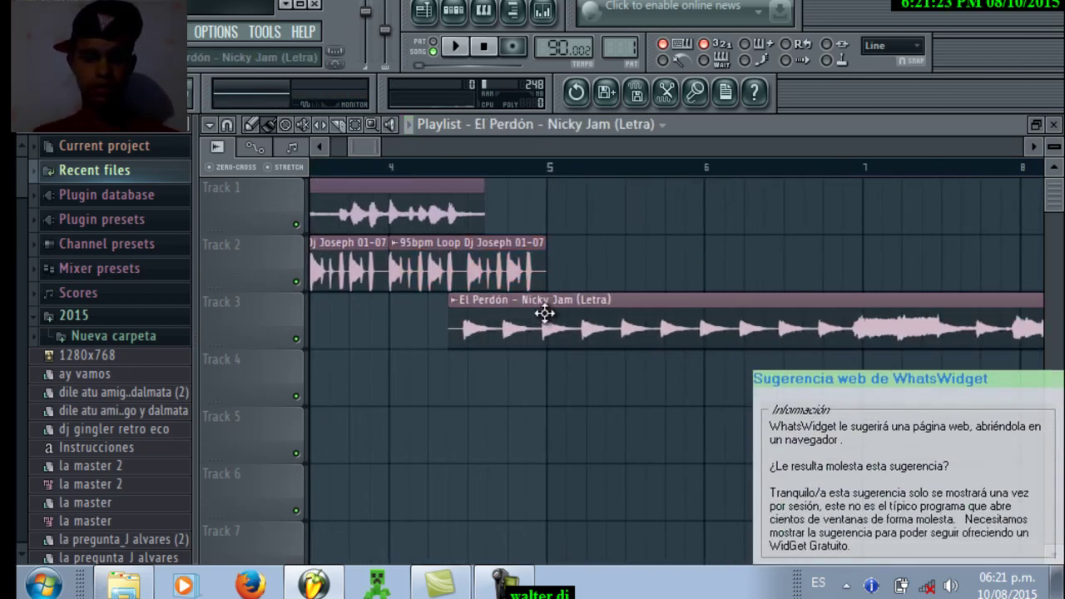
scroll(550, 308, "up", 3)
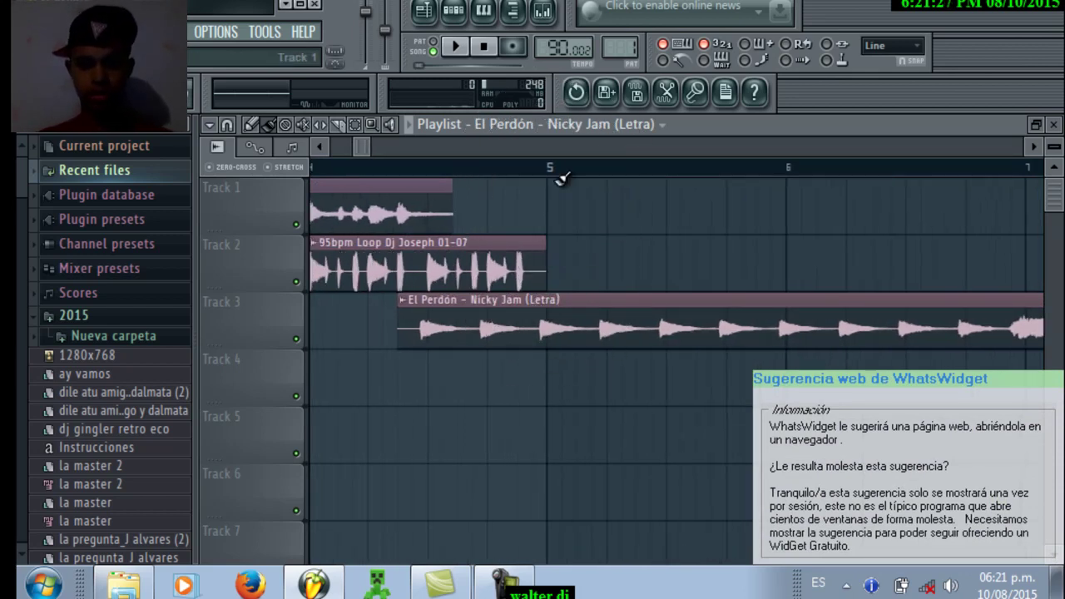
scroll(561, 178, "up", 3)
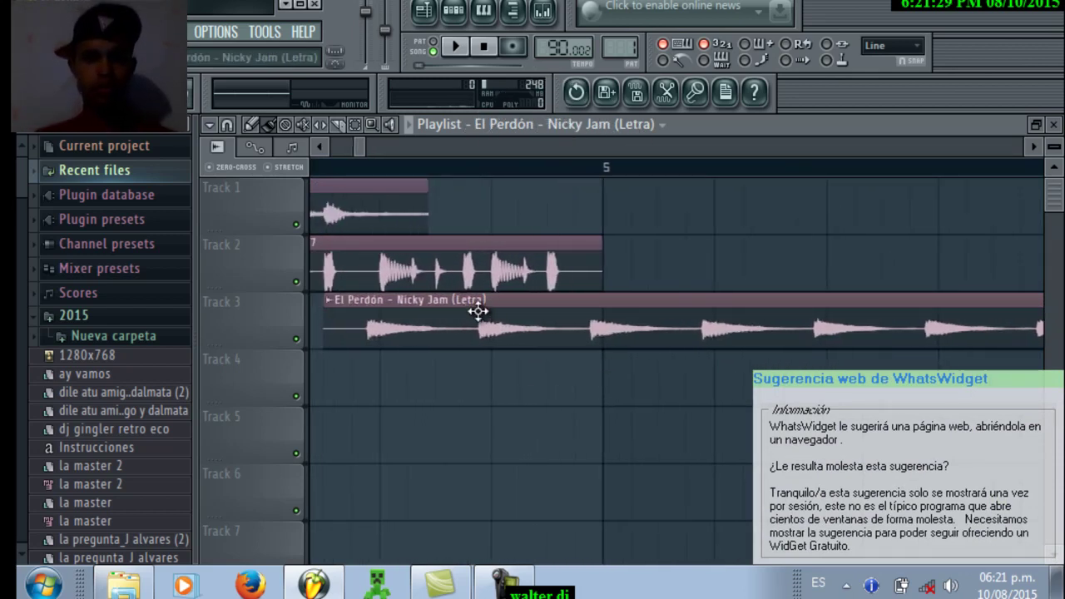
left_click_drag(464, 312, 476, 319)
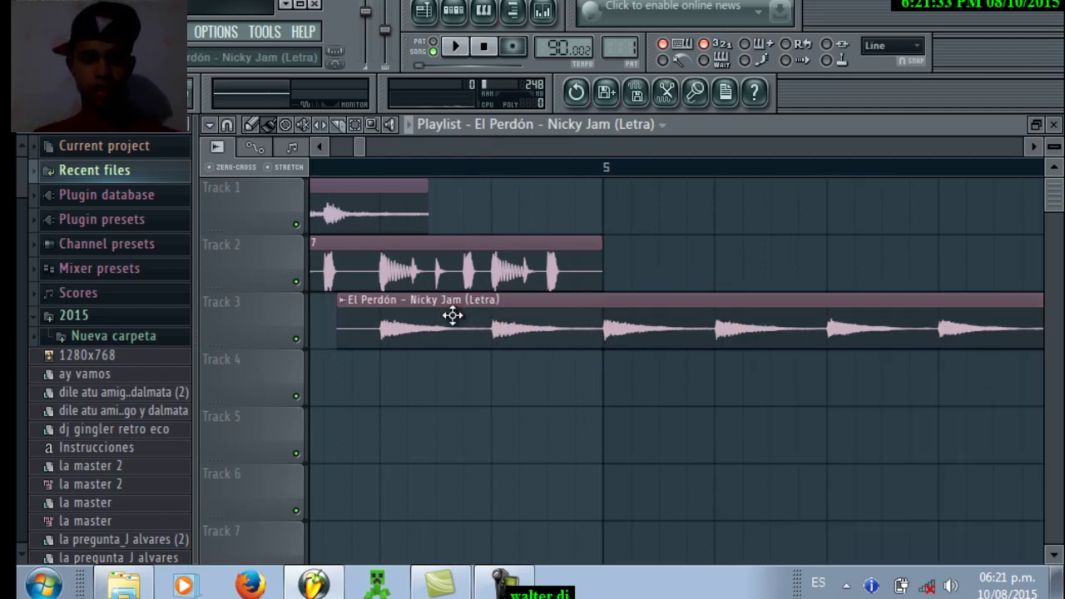
scroll(454, 314, "left", 3)
scroll(452, 314, "left", 2)
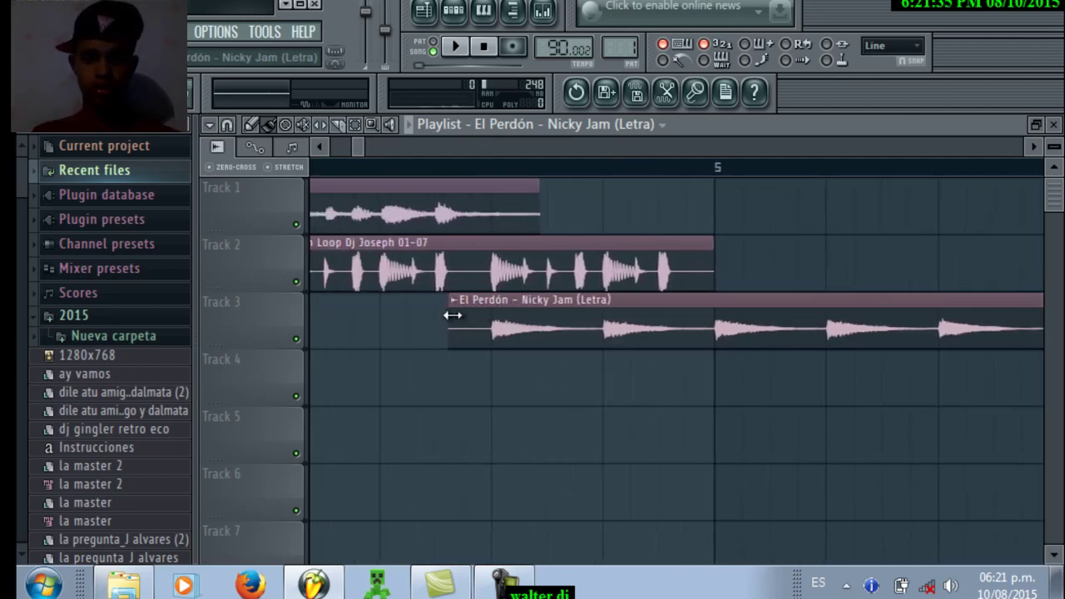
scroll(451, 315, "right", 2)
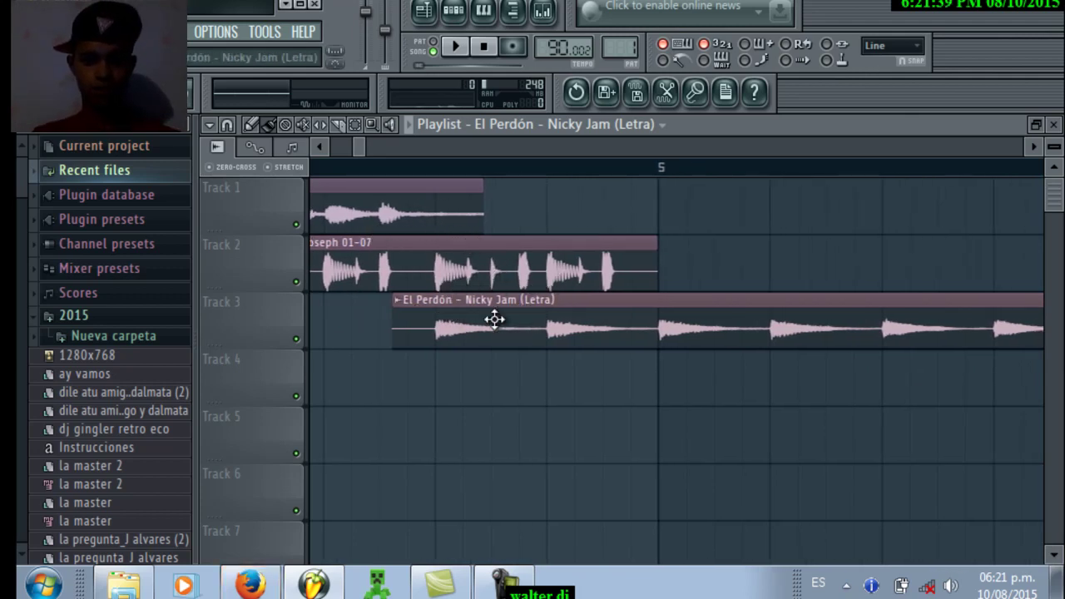
Place copies of the 95bpm loop on Track 4 at bar 5 and on Track 2 at bar 6
left_click(576, 259)
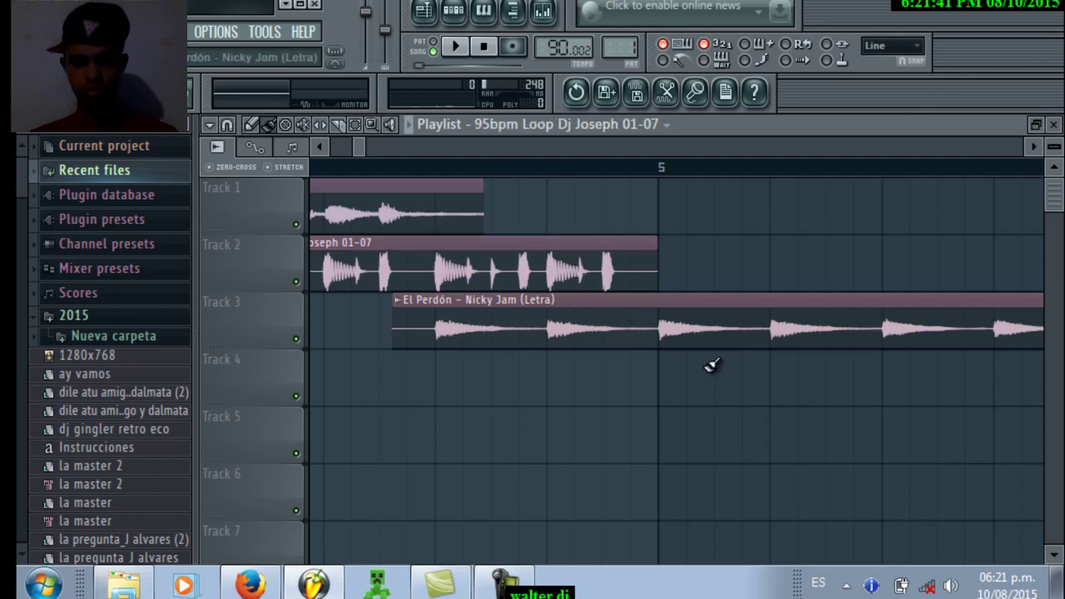
left_click(670, 393)
scroll(836, 270, "right", 6)
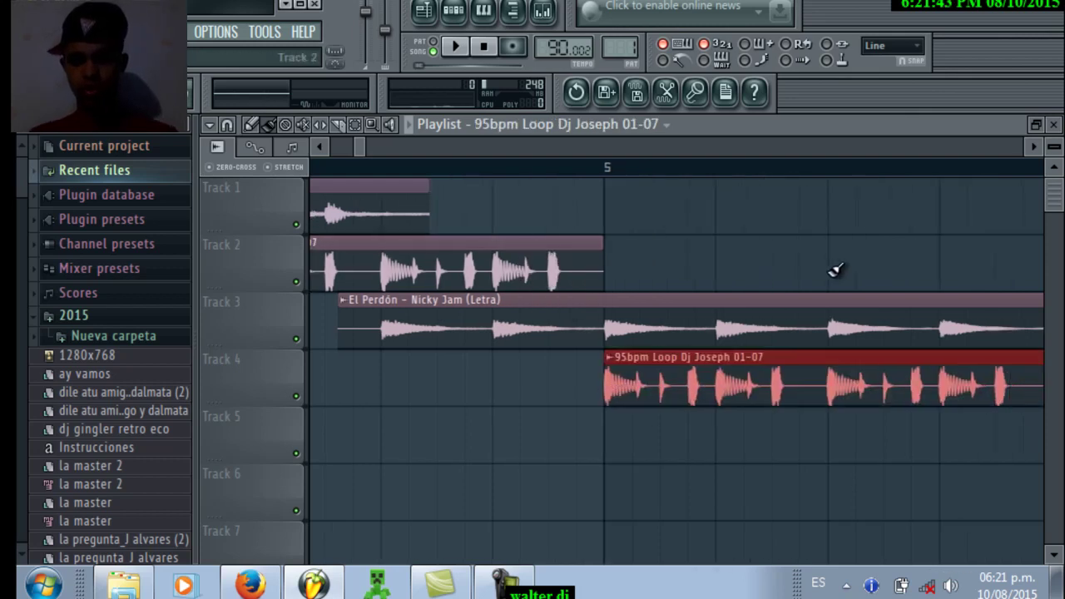
left_click(895, 267)
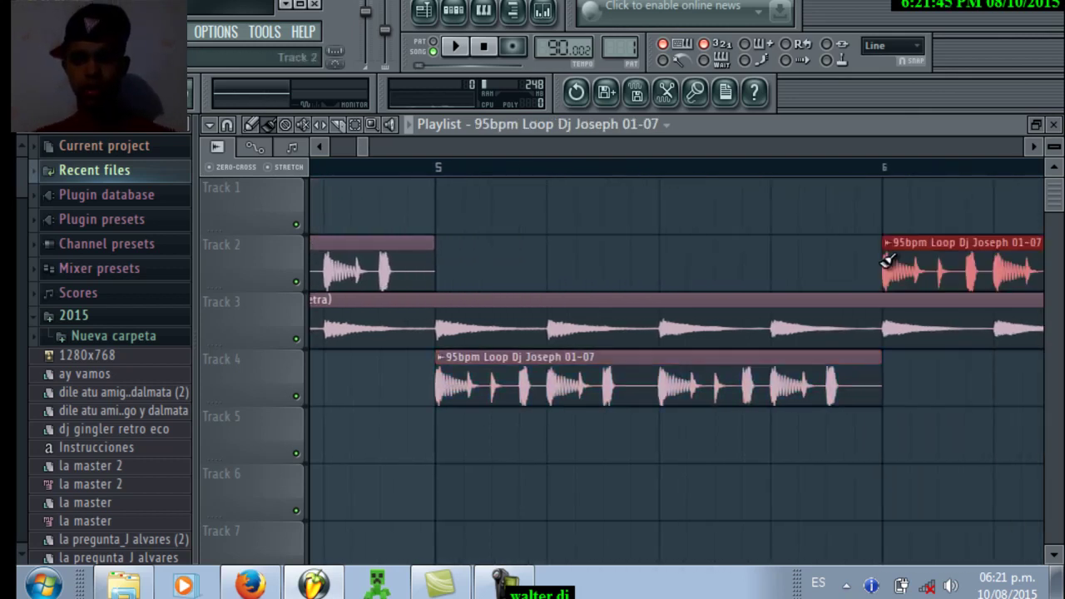
scroll(882, 263, "right", 8)
scroll(879, 263, "right", 3)
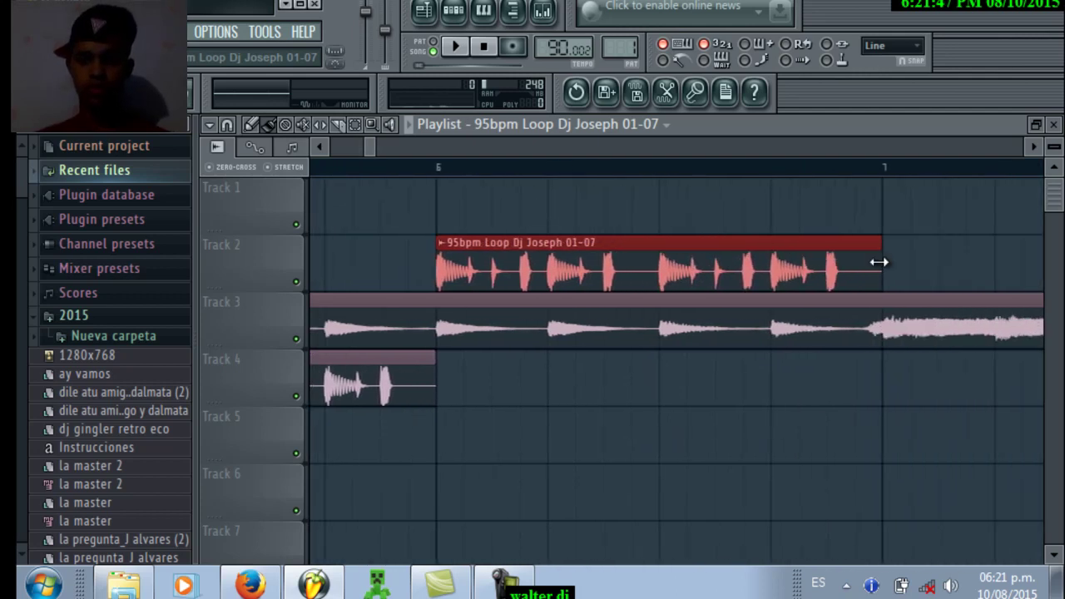
Play the arrangement from bar 4 and check how El Perdón lines up with the 95bpm loops through bar 6
scroll(826, 337, "left", 15)
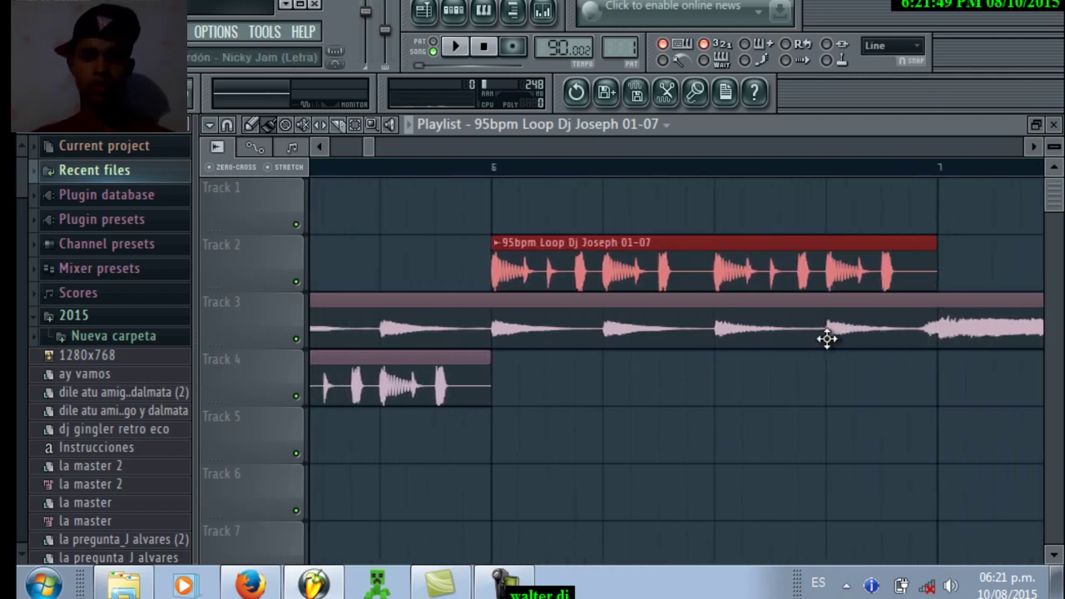
scroll(827, 337, "left", 10)
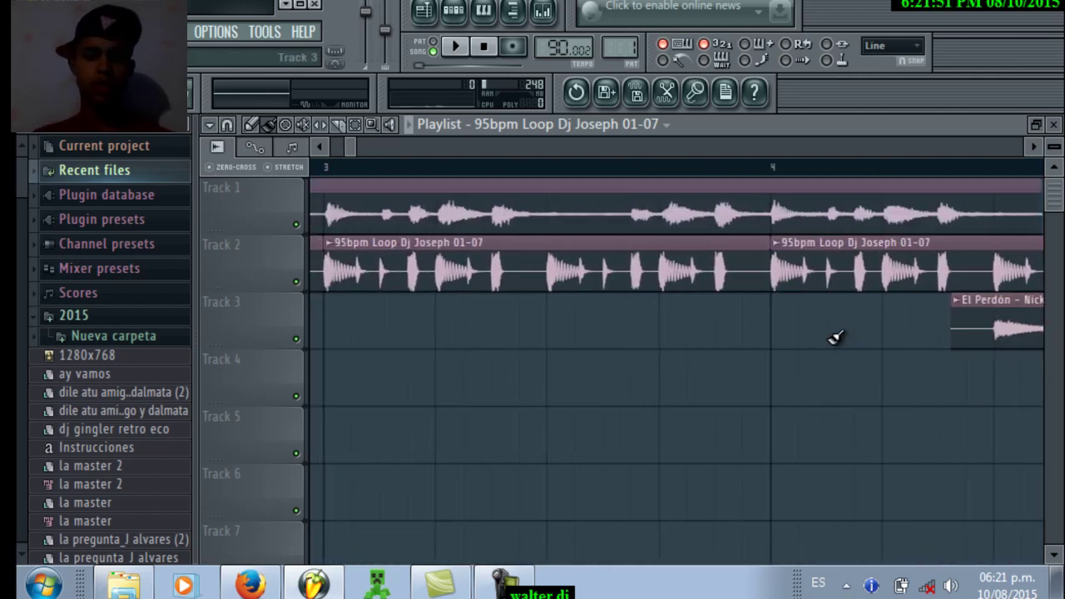
scroll(835, 337, "left", 8)
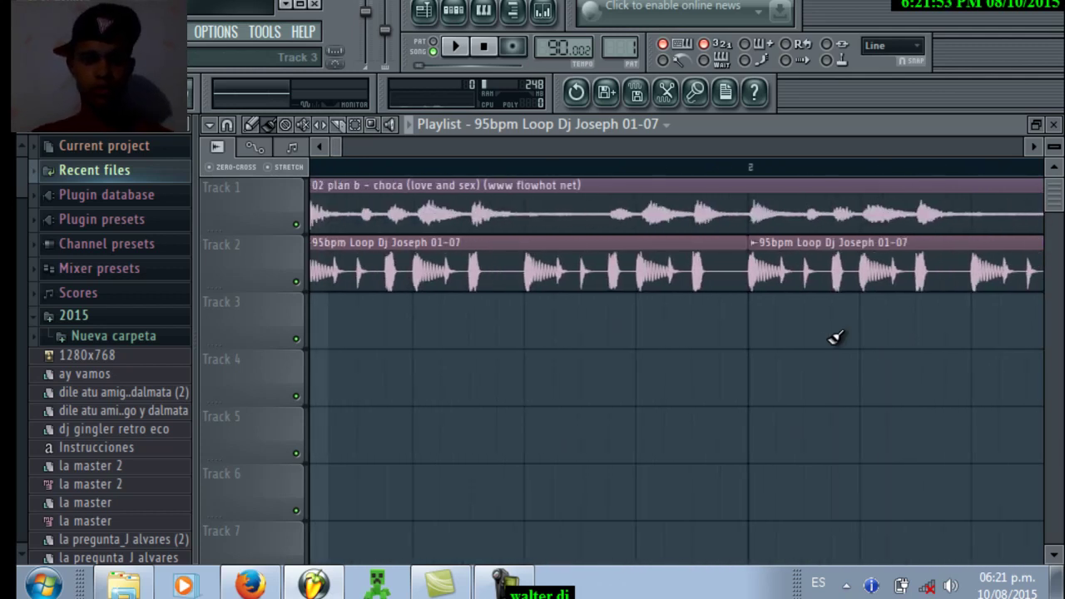
scroll(835, 337, "right", 8)
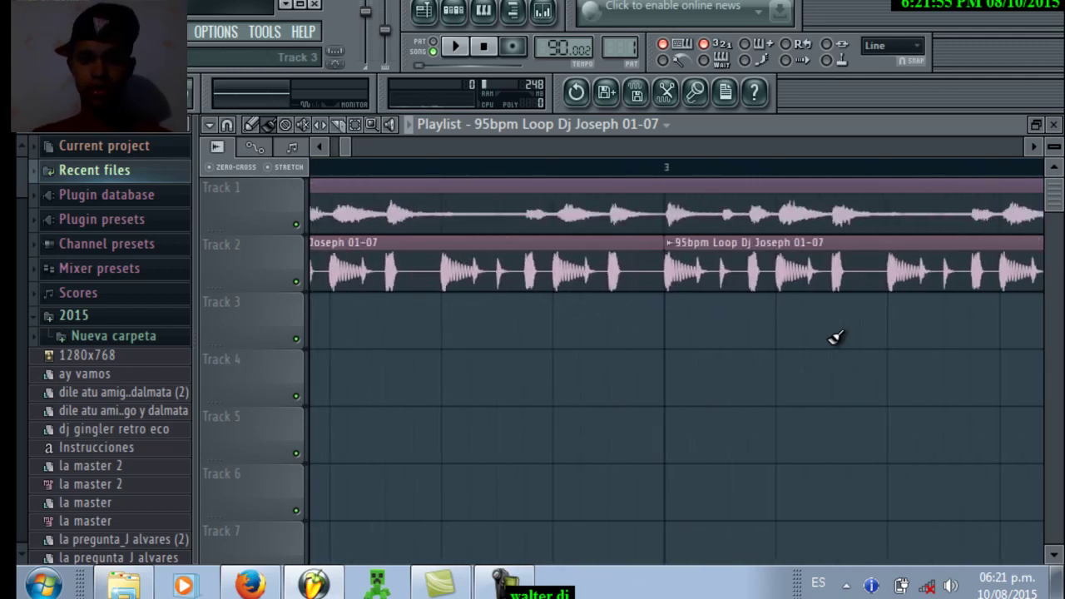
scroll(835, 337, "right", 8)
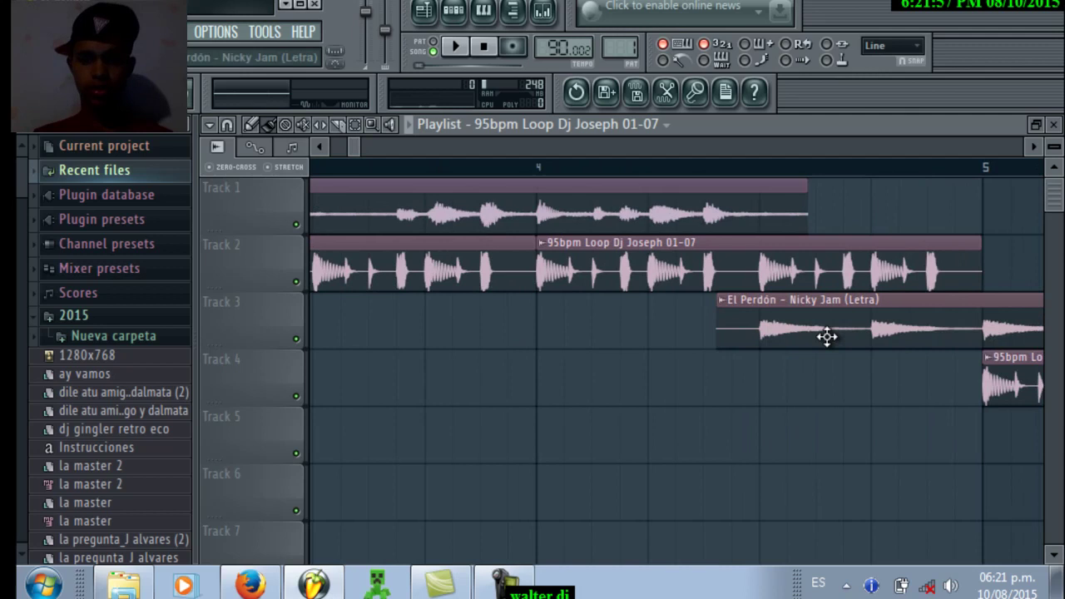
left_click(595, 168)
key("space")
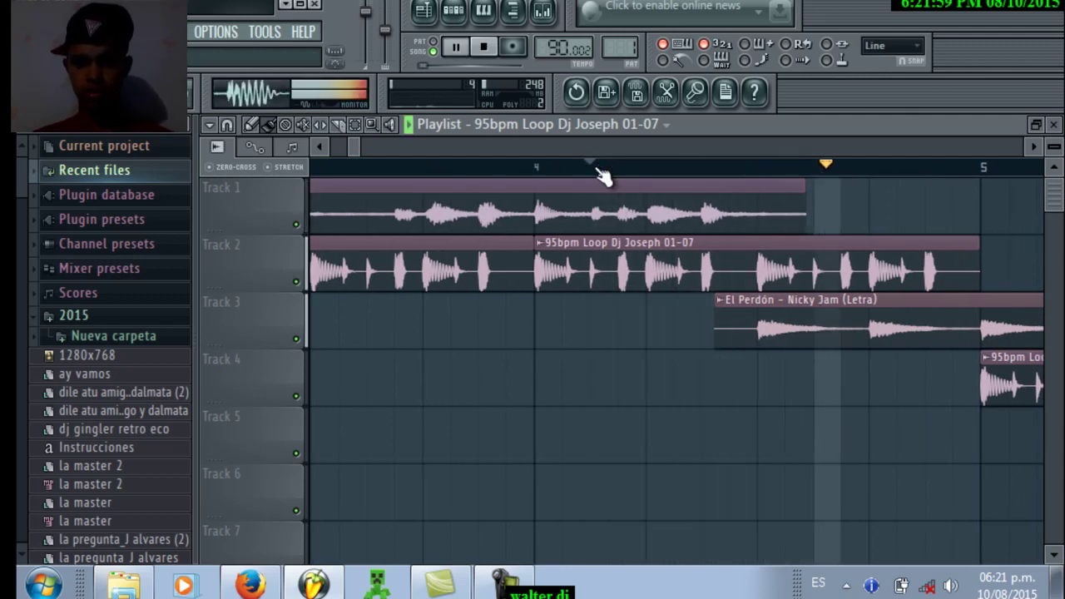
scroll(604, 176, "right", 4)
scroll(604, 175, "right", 10)
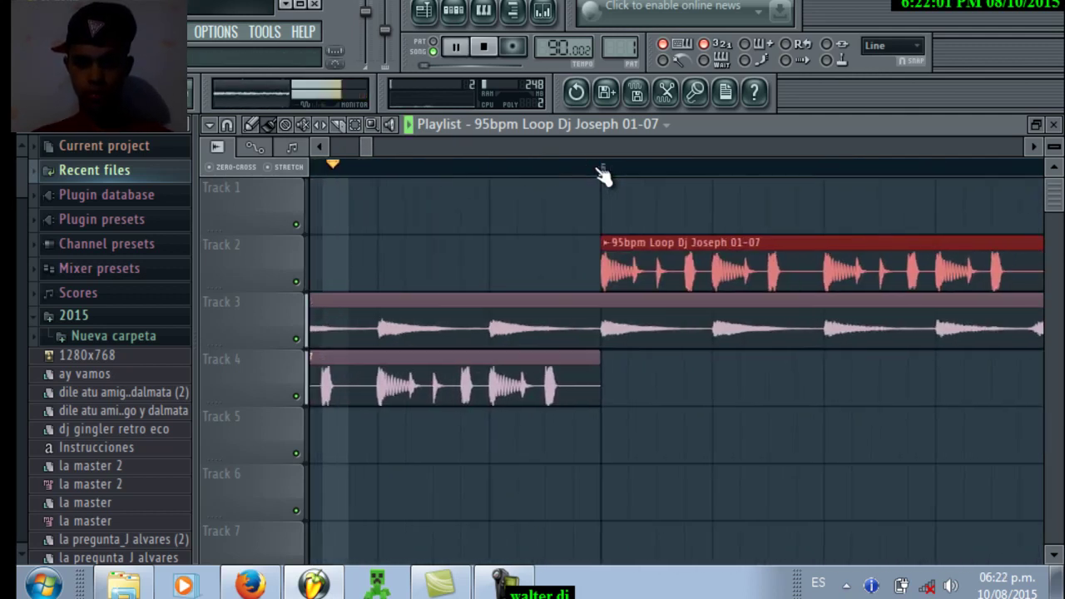
scroll(604, 175, "left", 1)
scroll(604, 176, "left", 8)
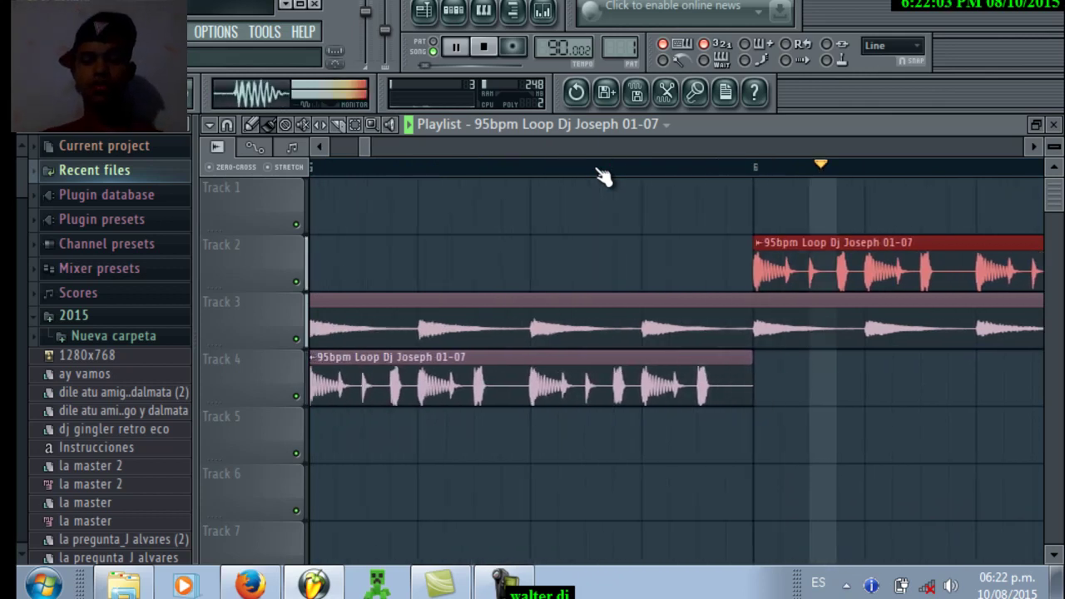
scroll(604, 175, "right", 4)
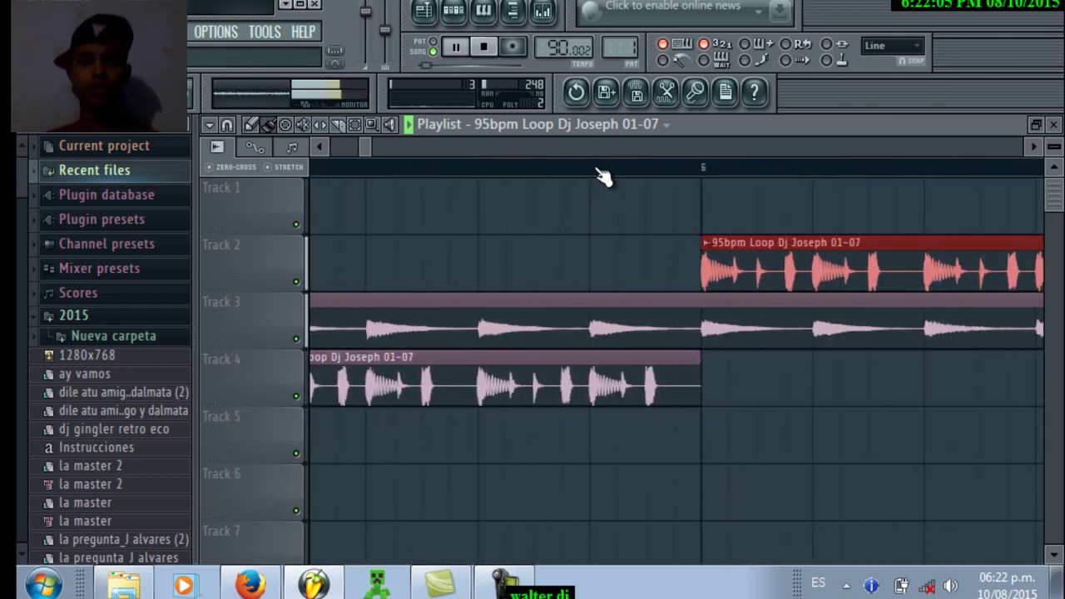
scroll(604, 175, "right", 4)
scroll(604, 175, "left", 15)
key("space")
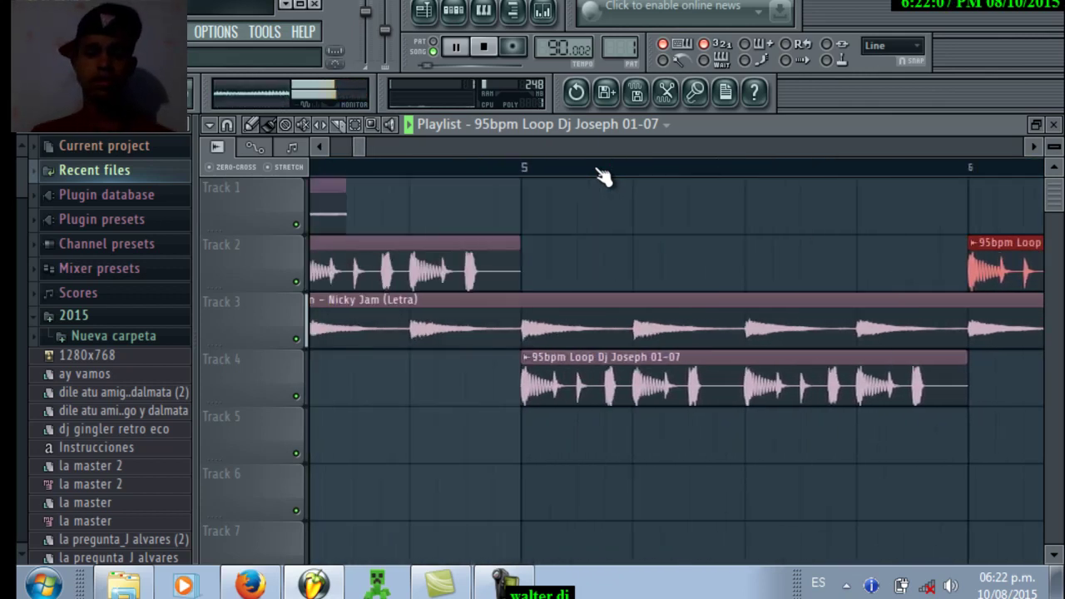
Add the carga de pistola sound from the remix mesclas folder to Track 4 at the second beat of bar 4
left_click(127, 585)
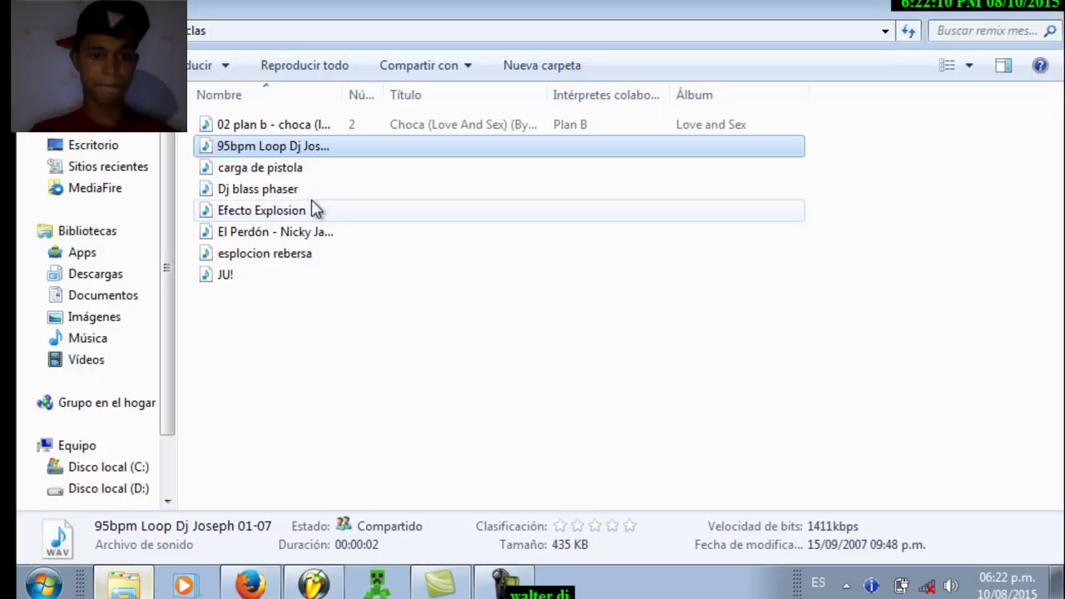
left_click(276, 169)
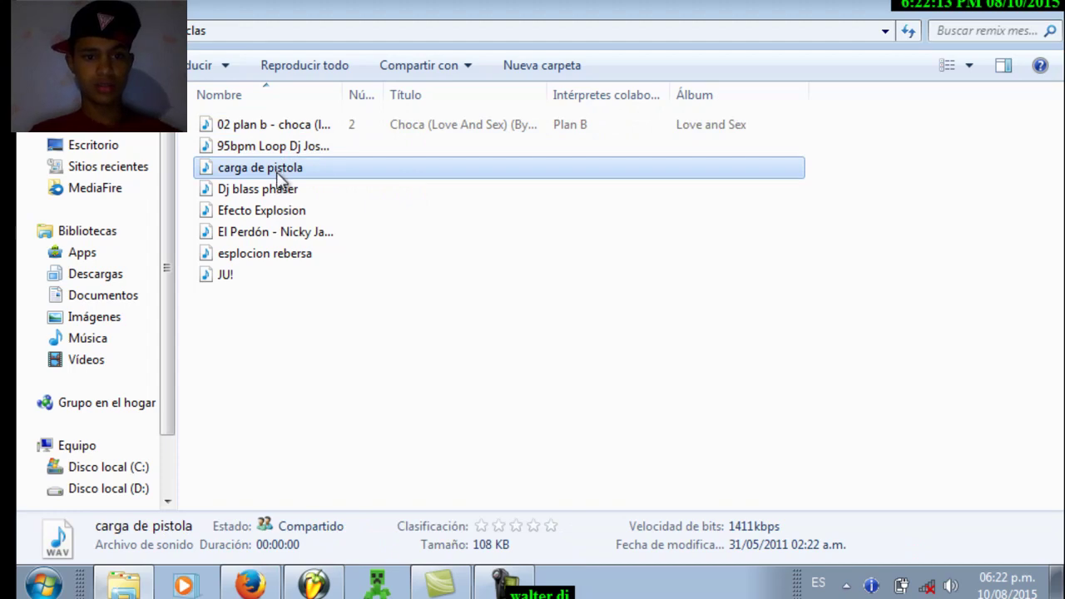
left_click_drag(277, 172, 704, 391)
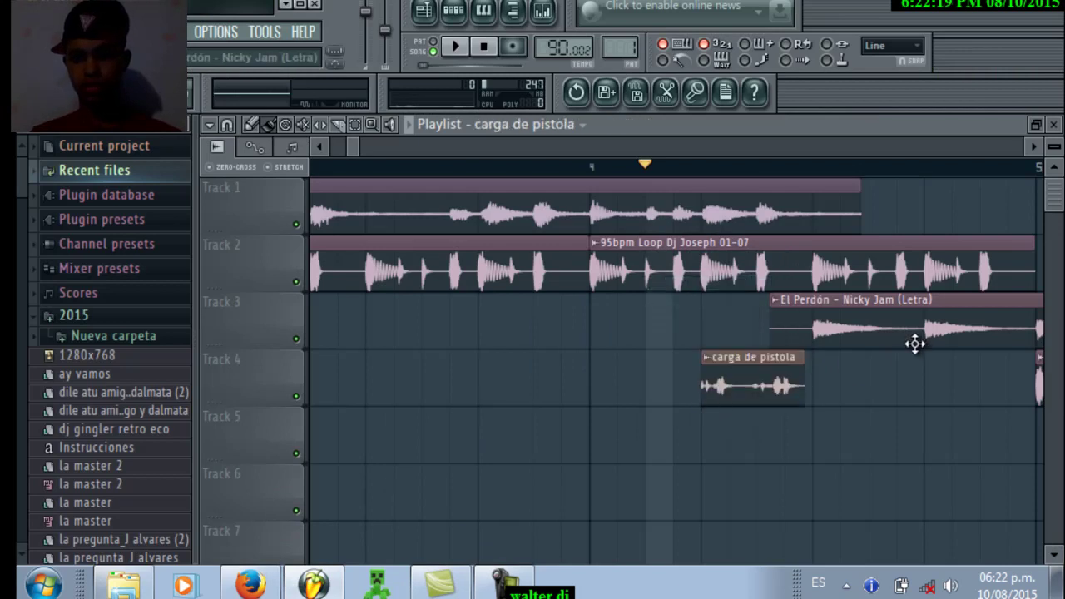
Try shifting the El Perdón and carga de pistola clips about half a beat later, and play the transition
left_click_drag(915, 344, 943, 329)
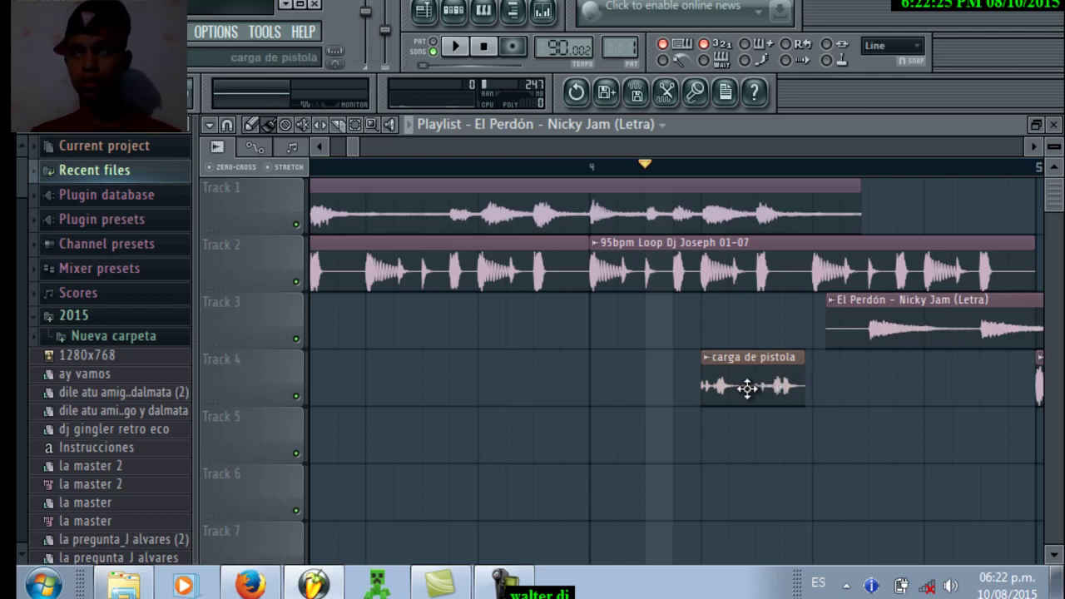
left_click_drag(748, 387, 815, 401)
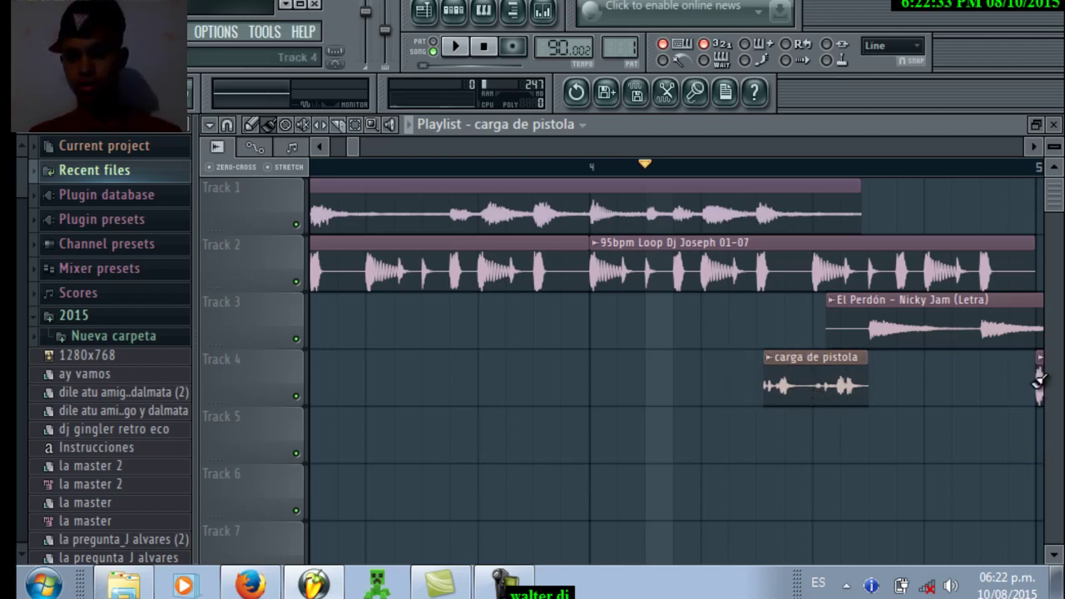
mouse_move(1039, 380)
left_mouse_down()
mouse_move(1039, 370)
mouse_move(1003, 374)
mouse_move(1030, 382)
left_mouse_up()
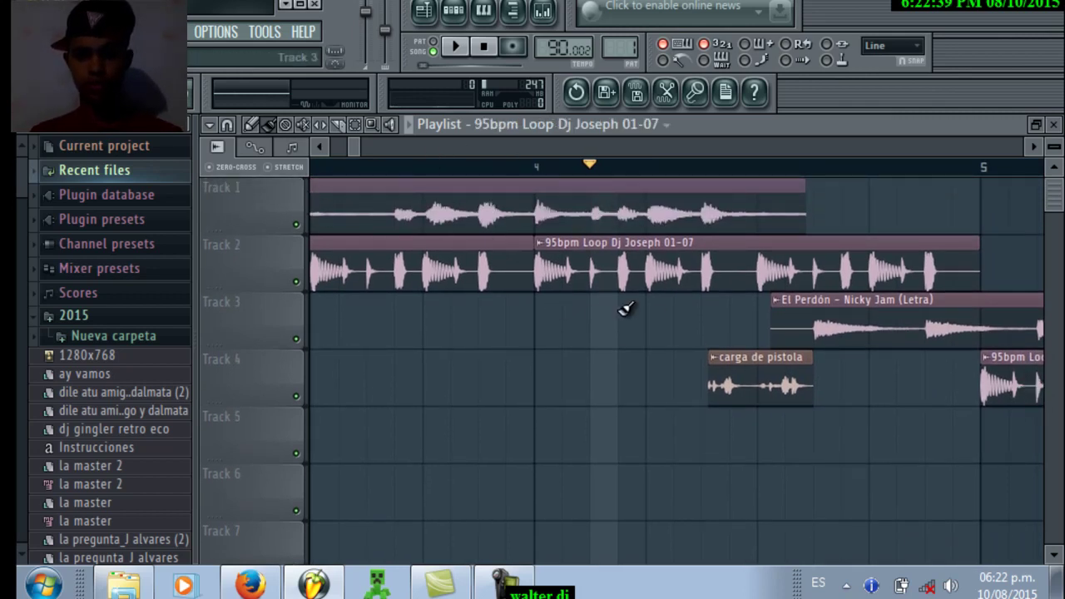
key("space")
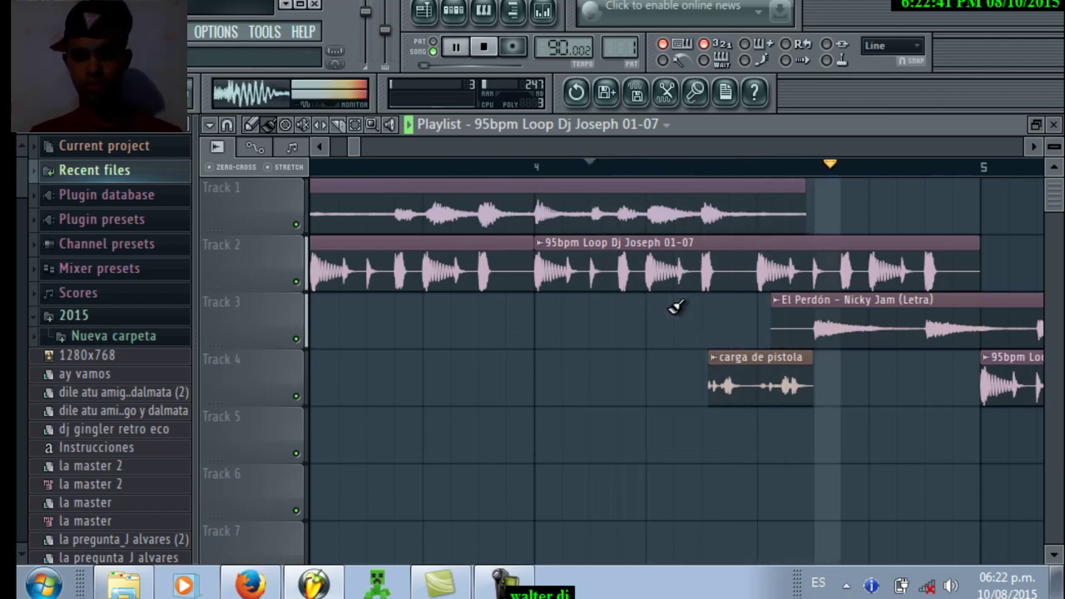
key("space")
Delete the carga de pistola clip from Track 4 and move El Perdón half a beat earlier, realigning its beats with the loop
right_click(779, 385)
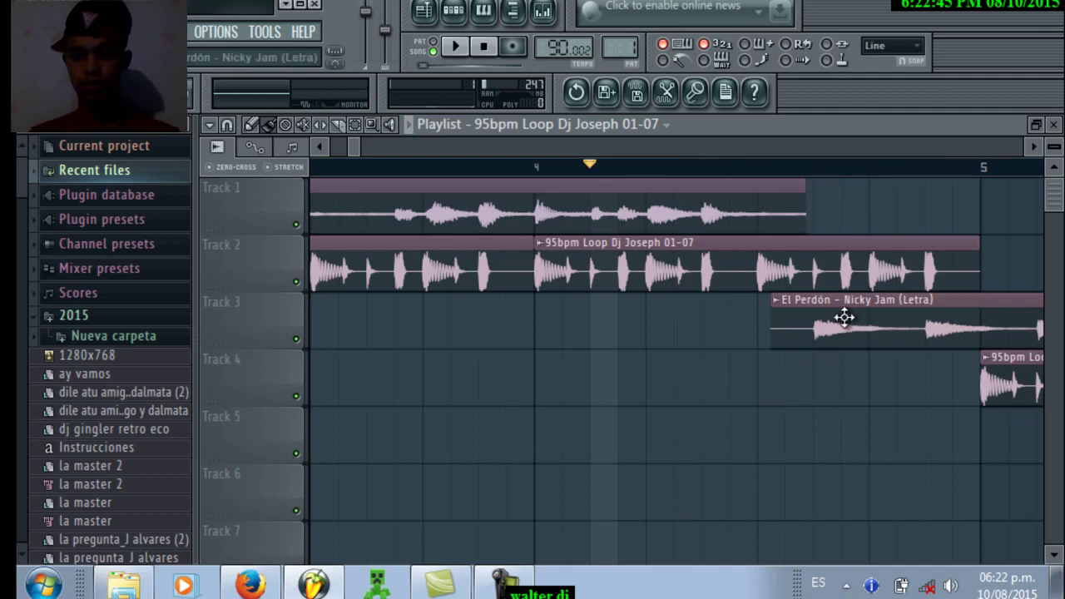
left_click_drag(844, 316, 778, 327)
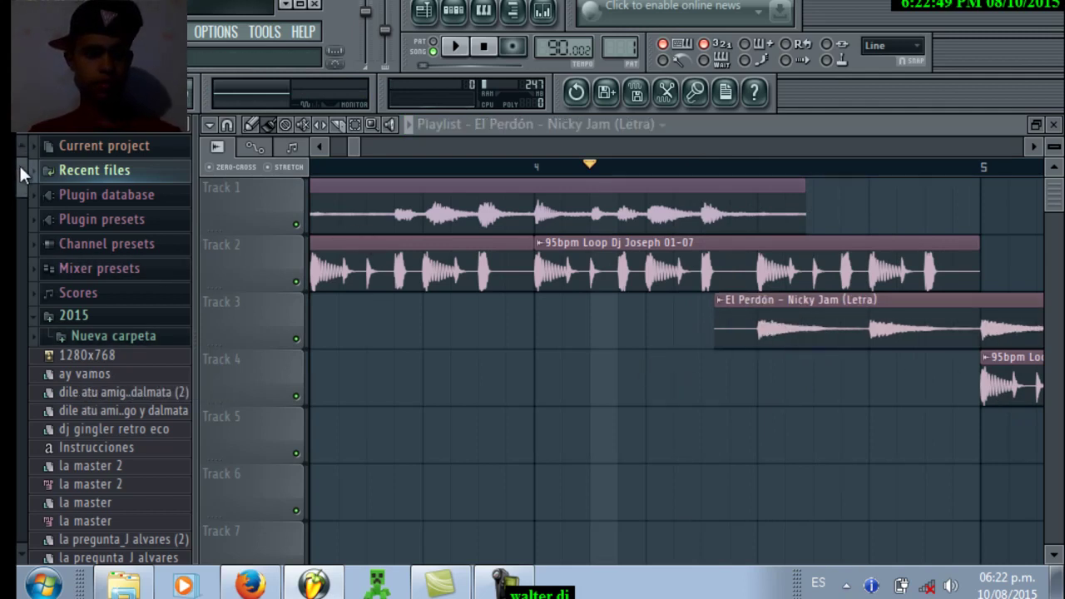
Add carga de pistola from the recent files to Track 4, ending at El Perdón's first beat in bar 4, and play the transition
left_click(39, 175)
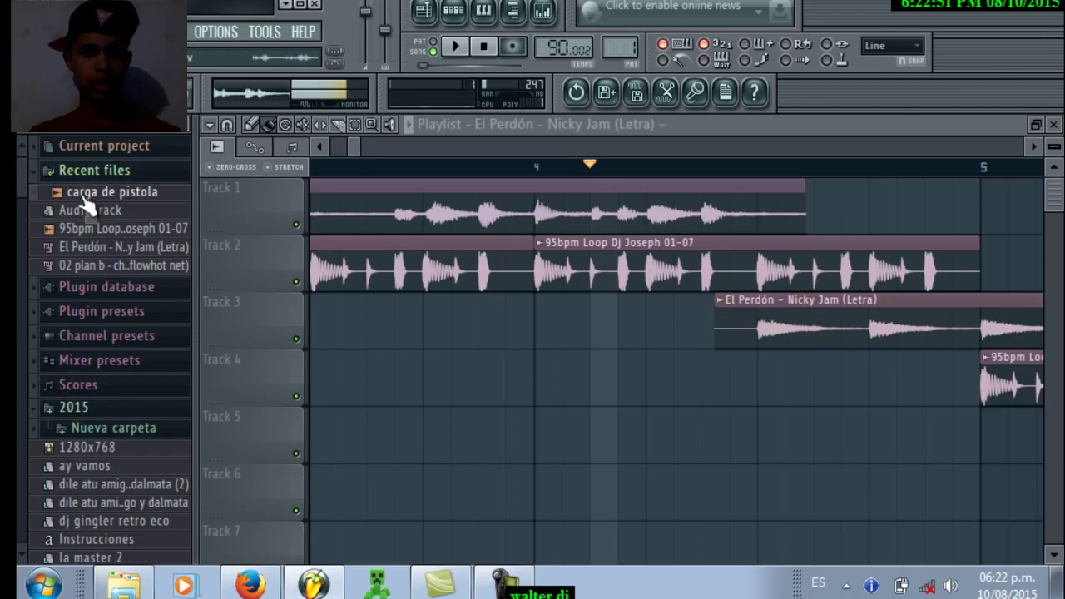
left_click_drag(85, 202, 729, 393)
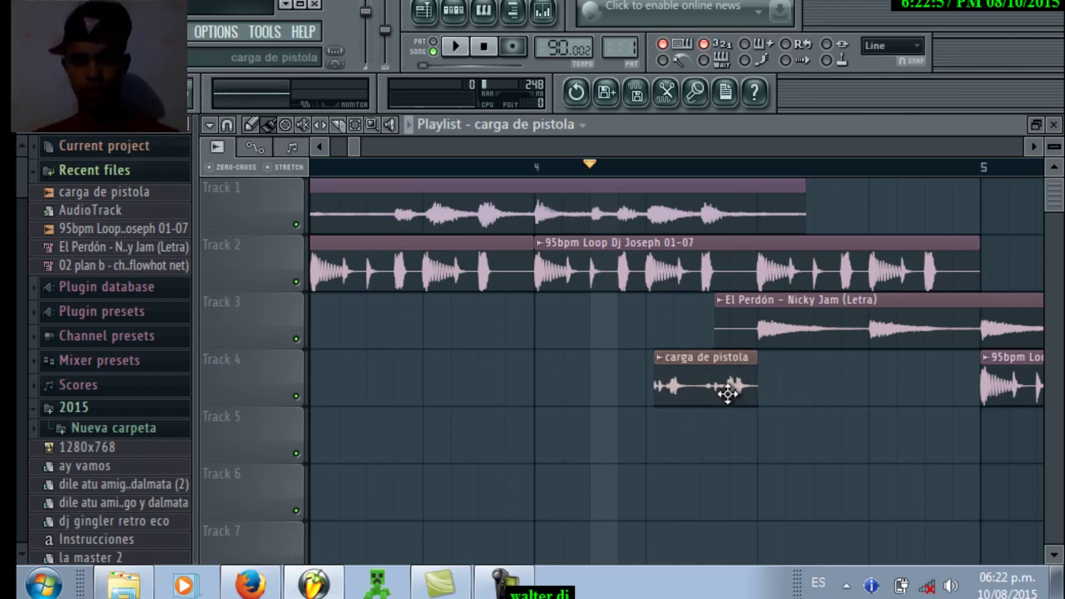
key("space")
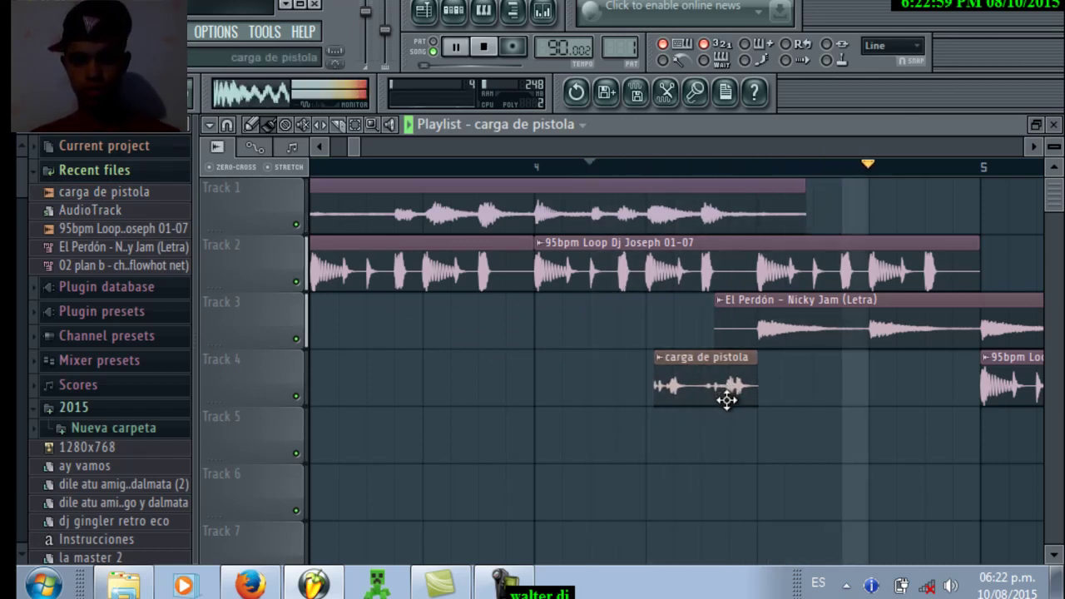
key("space")
scroll(587, 372, "left", 3)
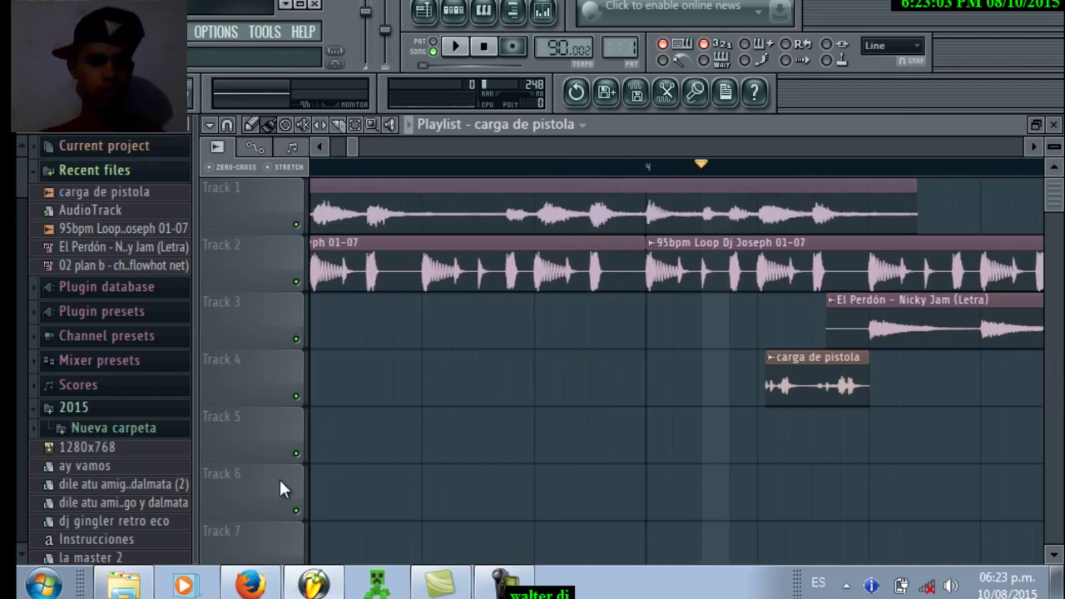
left_click(123, 582)
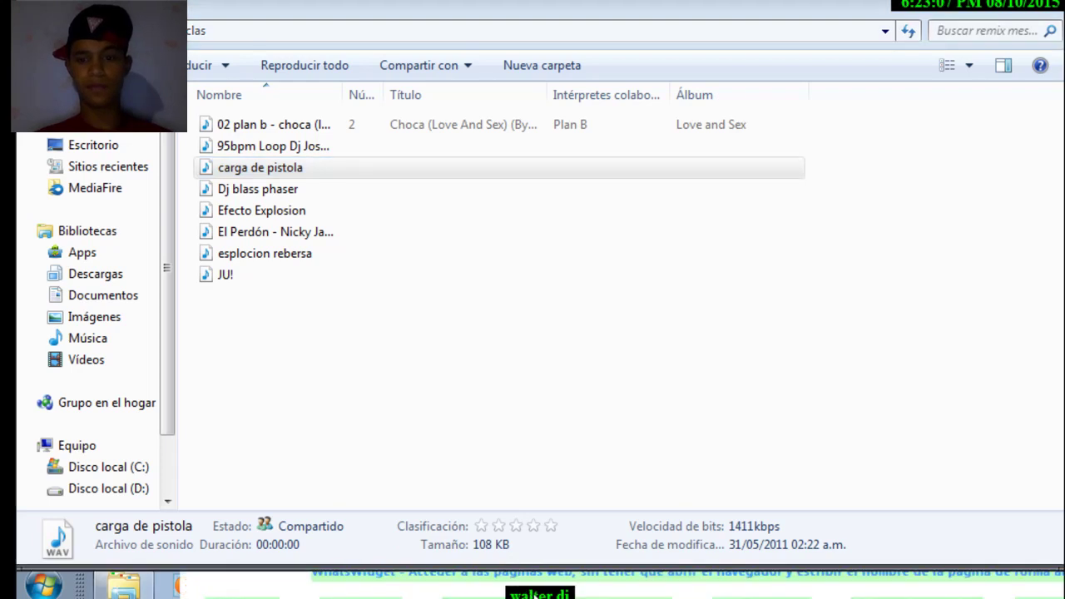
left_click(531, 594)
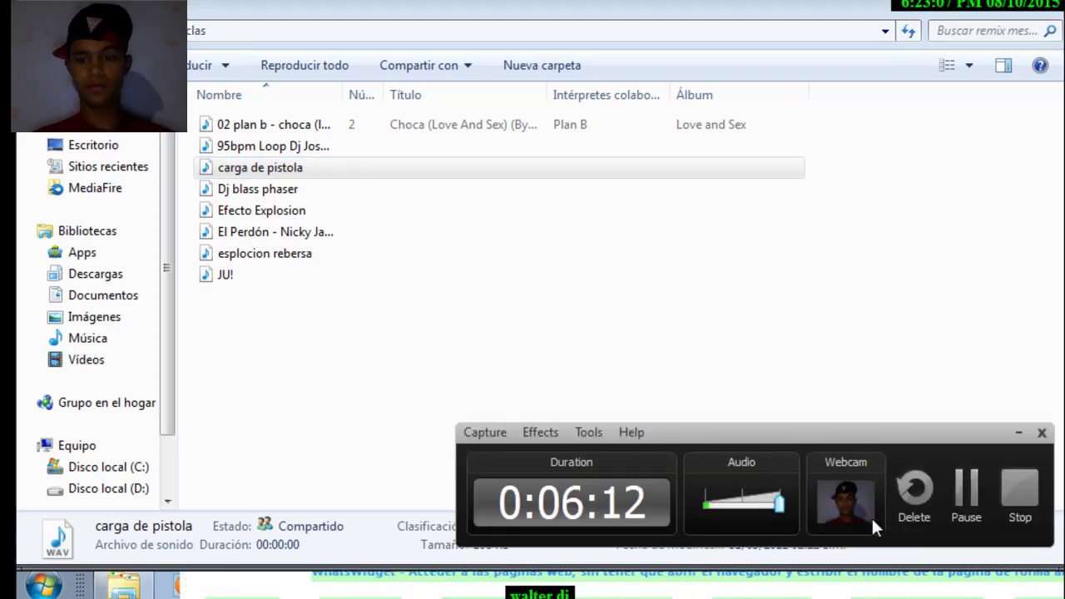
left_click(961, 491)
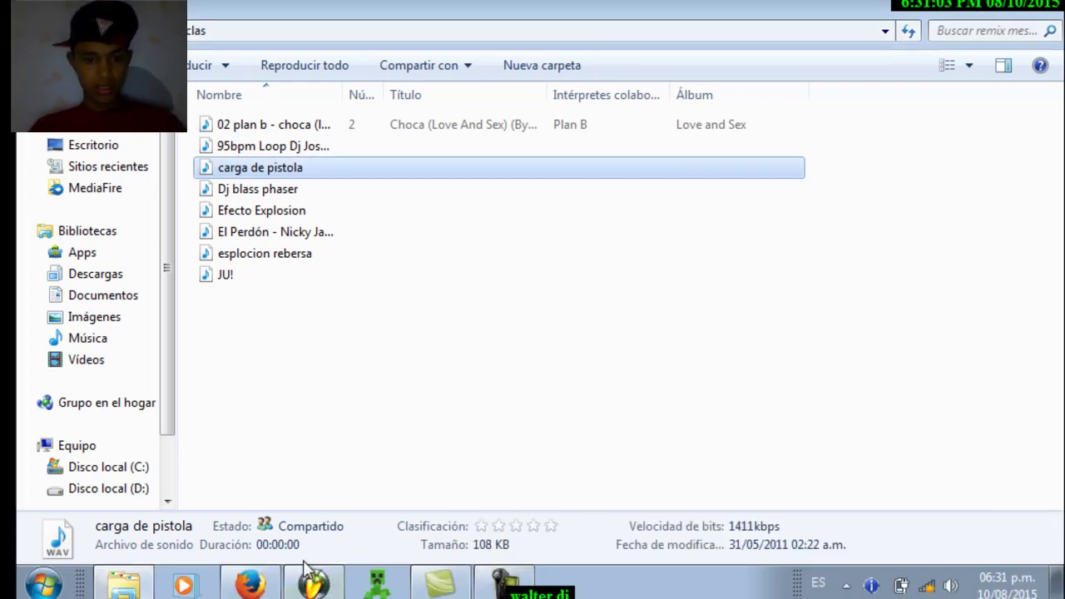
left_click(313, 584)
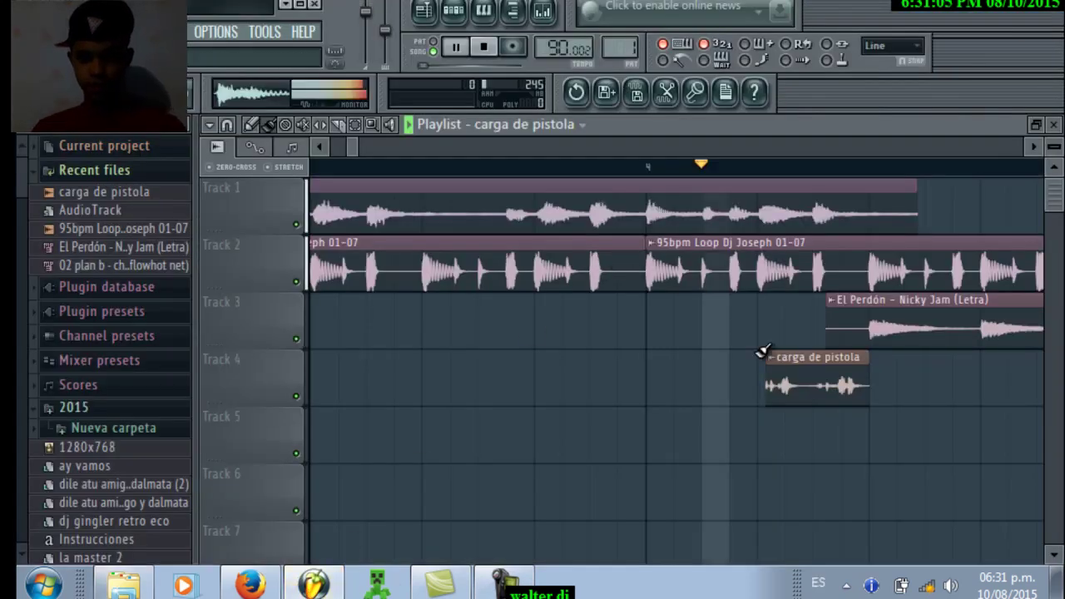
key("space")
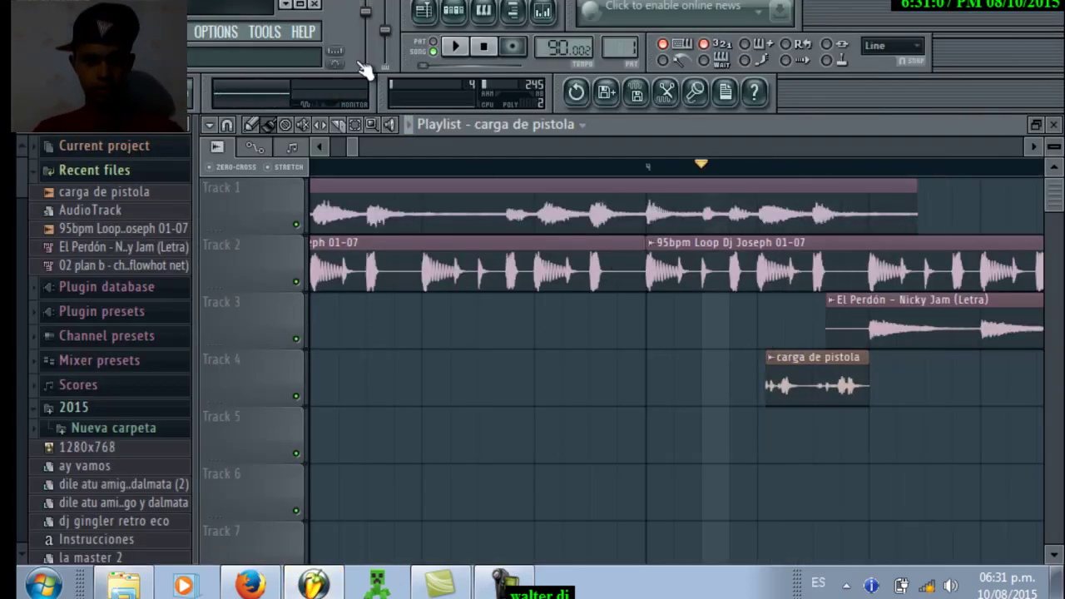
left_click(288, 6)
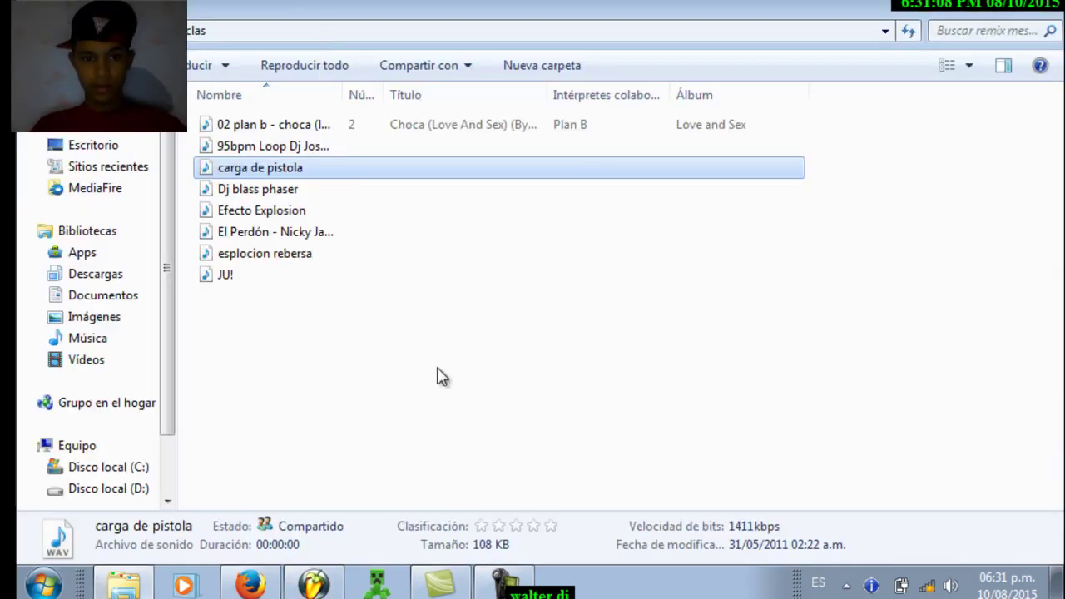
left_click(253, 196)
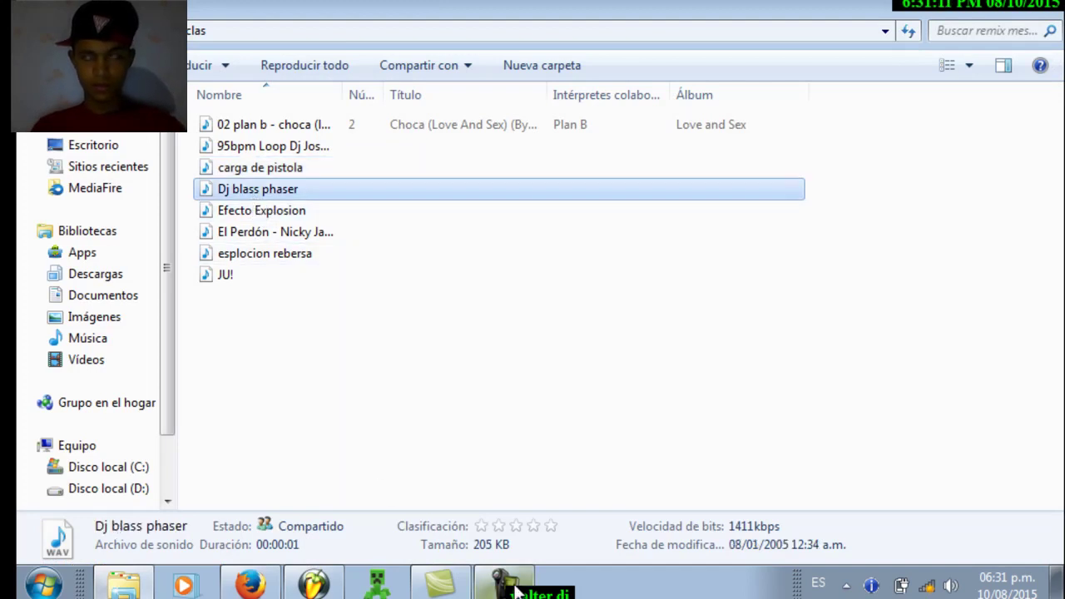
mouse_move(516, 591)
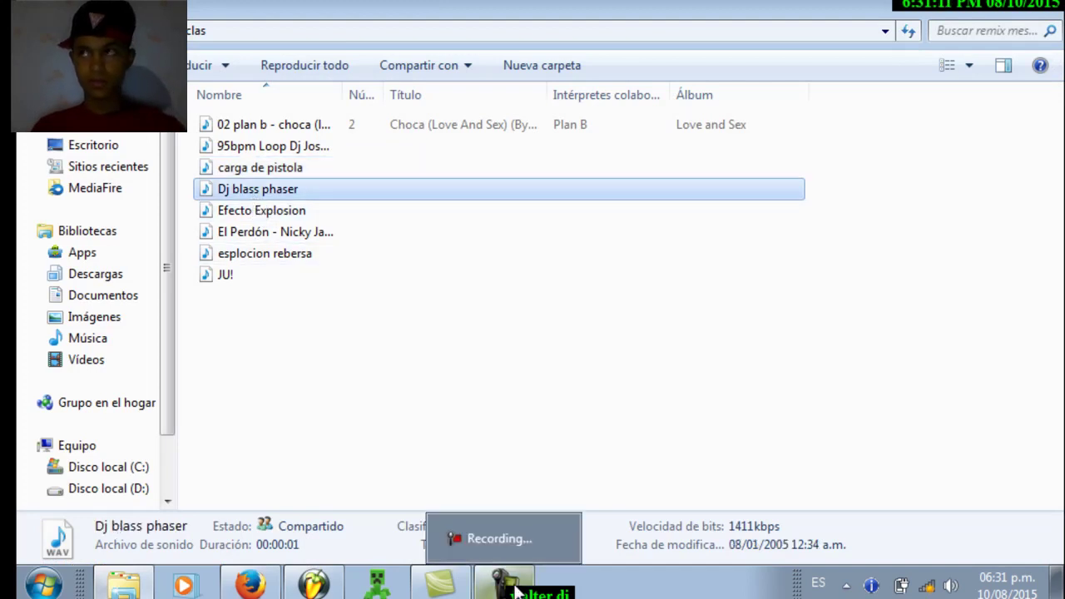
left_click(313, 585)
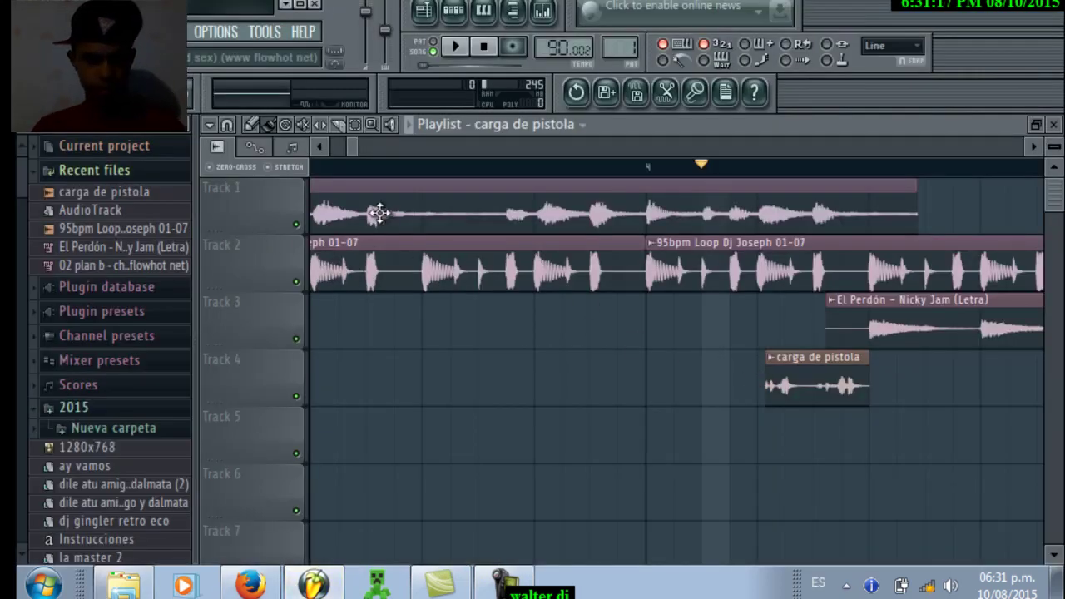
Place the JU! sound from the remix mesclas folder on Track 2 at bar 1, with the first 95bpm loop moved to Track 3
left_click(294, 5)
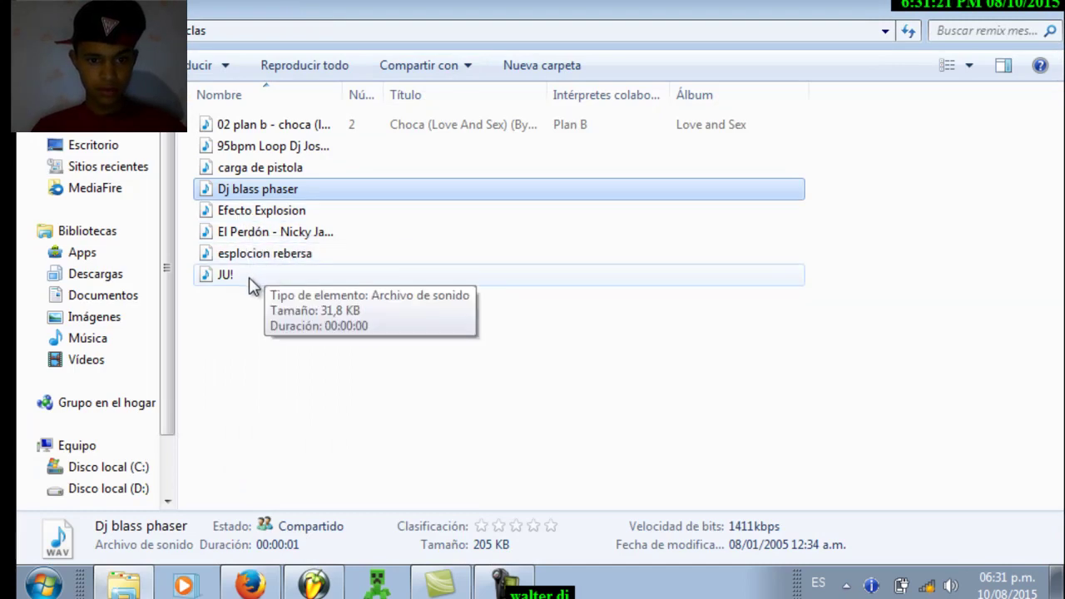
left_click_drag(249, 280, 375, 379)
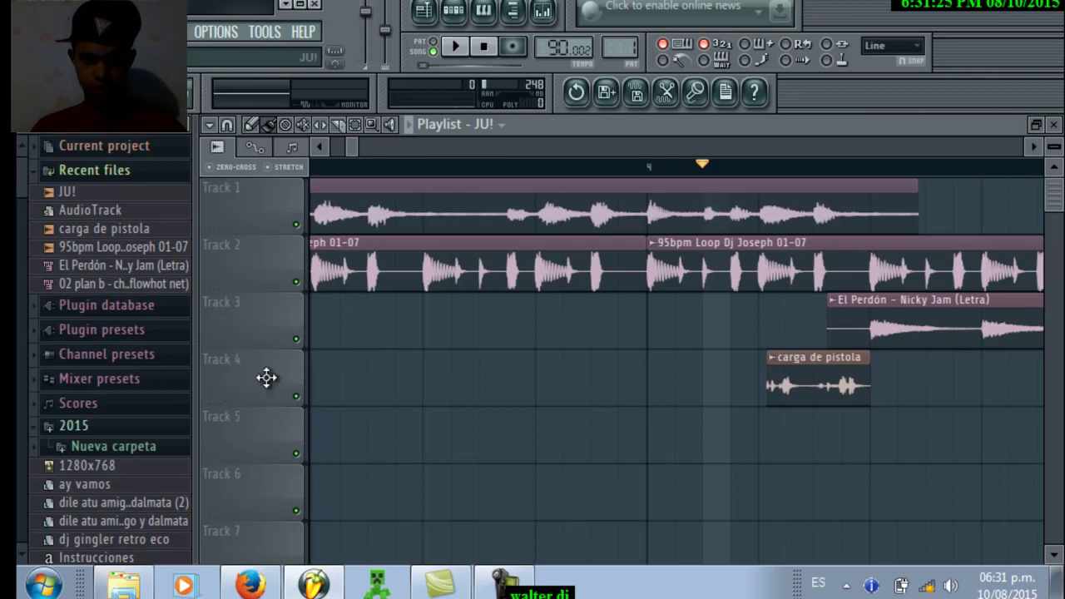
left_click_drag(266, 378, 322, 345)
key("space")
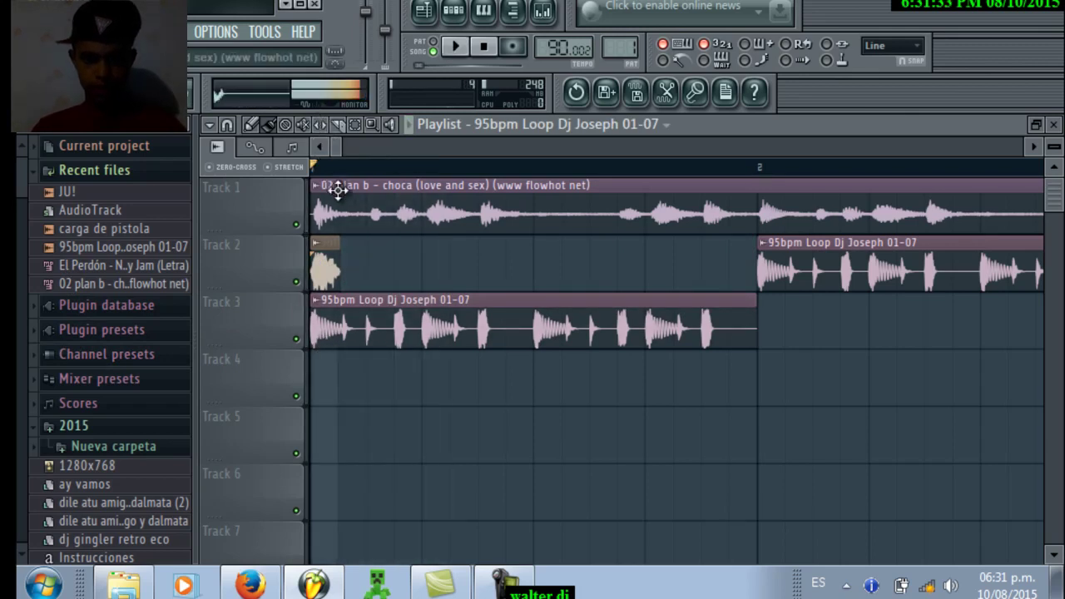
Add JU! clips to Track 2 in bar 1 on beat 2, halfway through beat 2, and on beat 3
key("space")
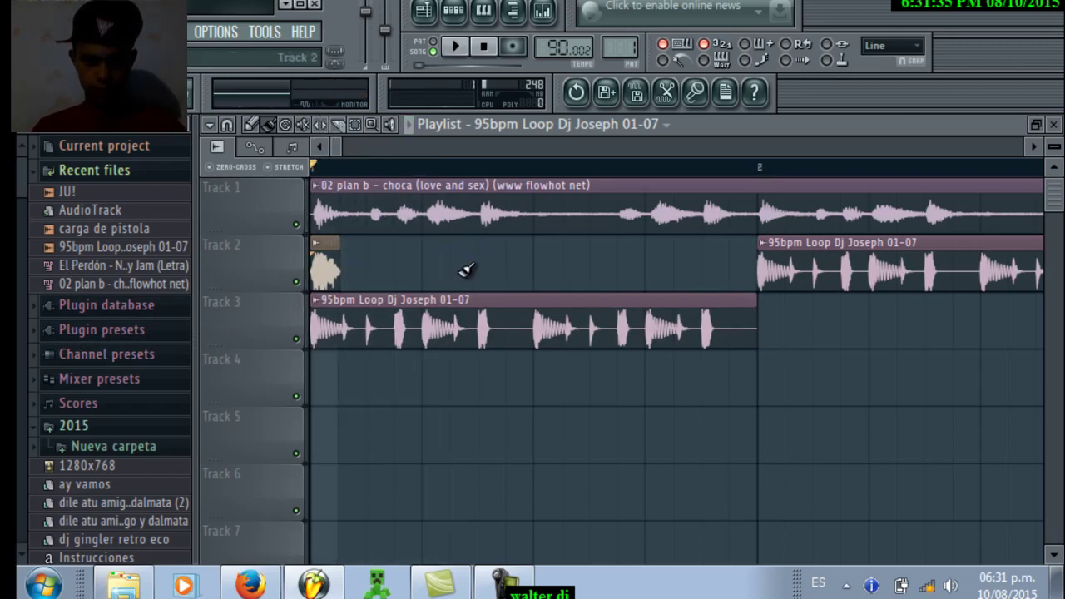
left_click(324, 272)
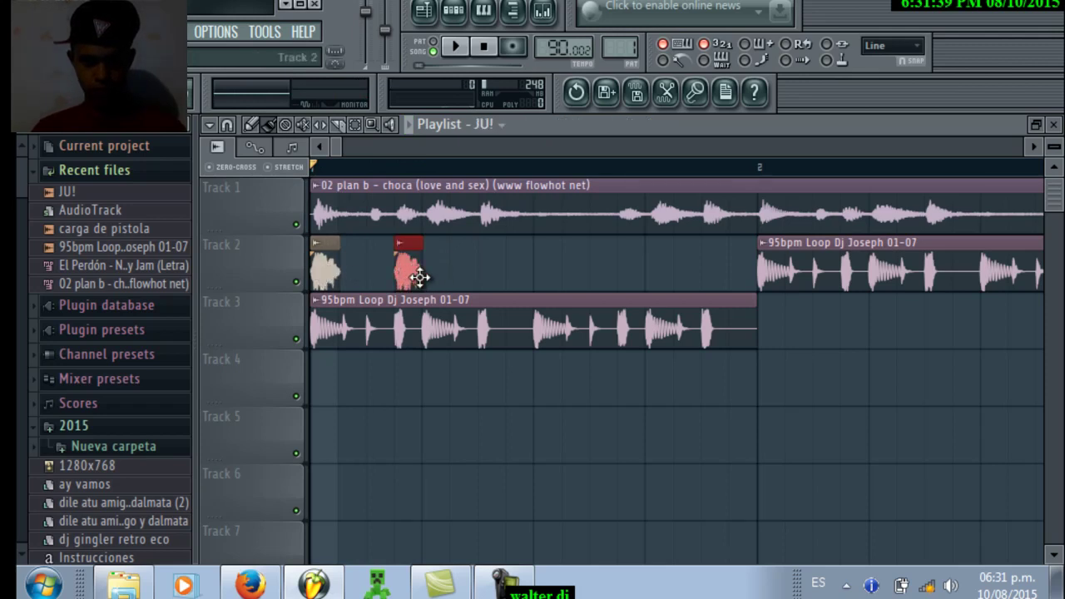
left_click_drag(419, 277, 447, 280)
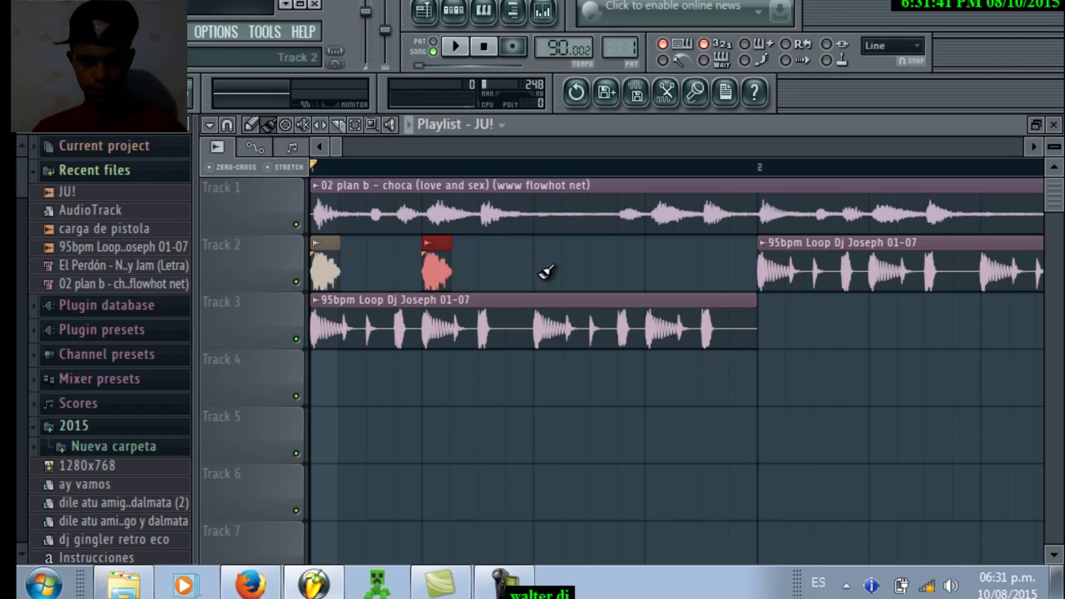
left_click(478, 256)
left_click(542, 279)
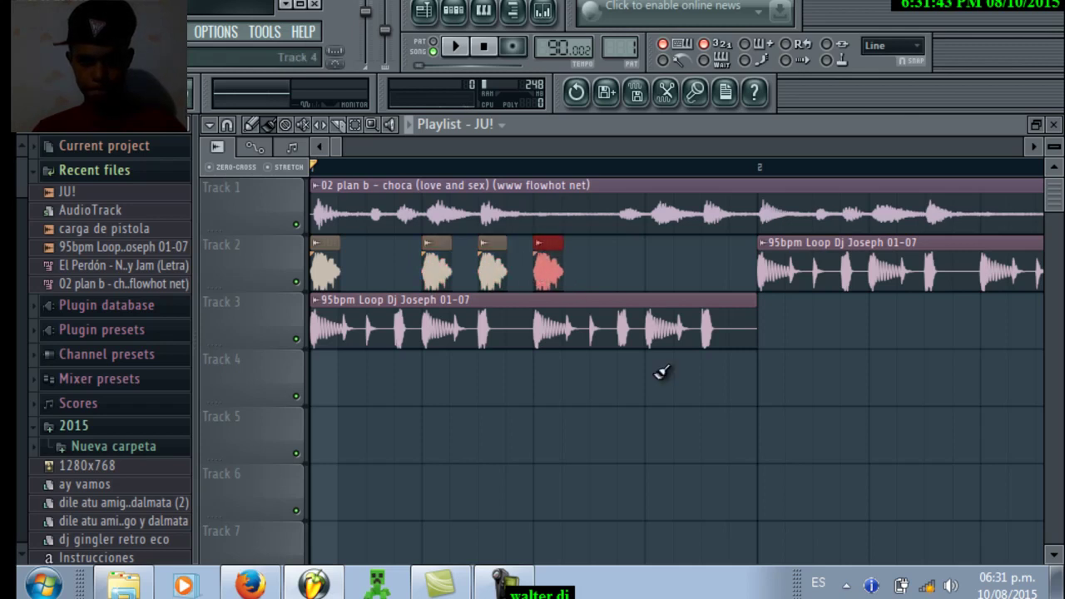
Add JU! clips to Track 4 on bar 1 beat 4 and bar 2 beats 1, 2, 2.5 and 3, and play them
left_click(658, 373)
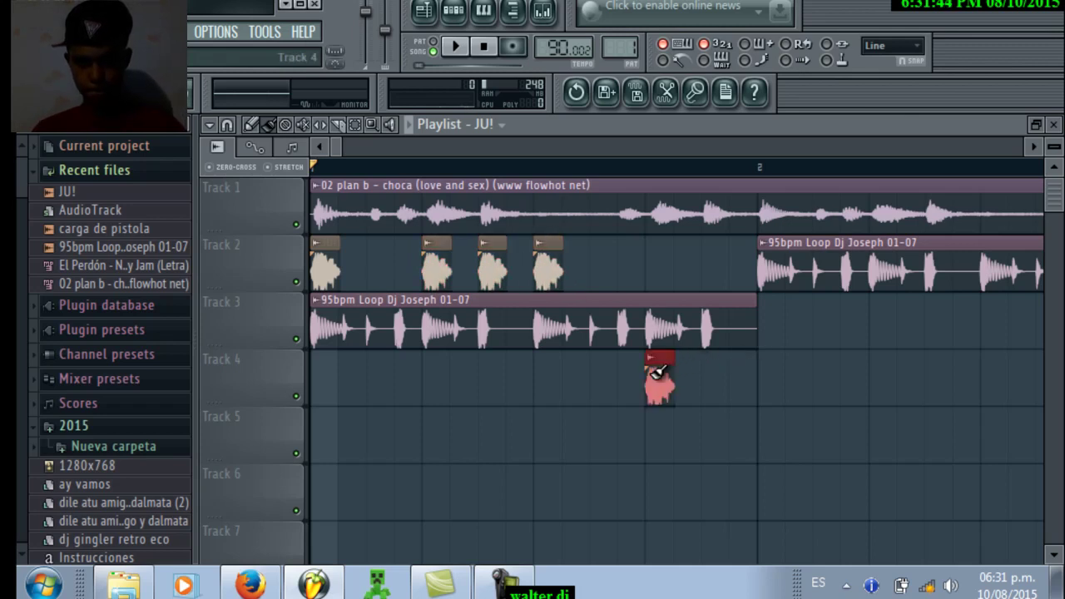
left_click(762, 376)
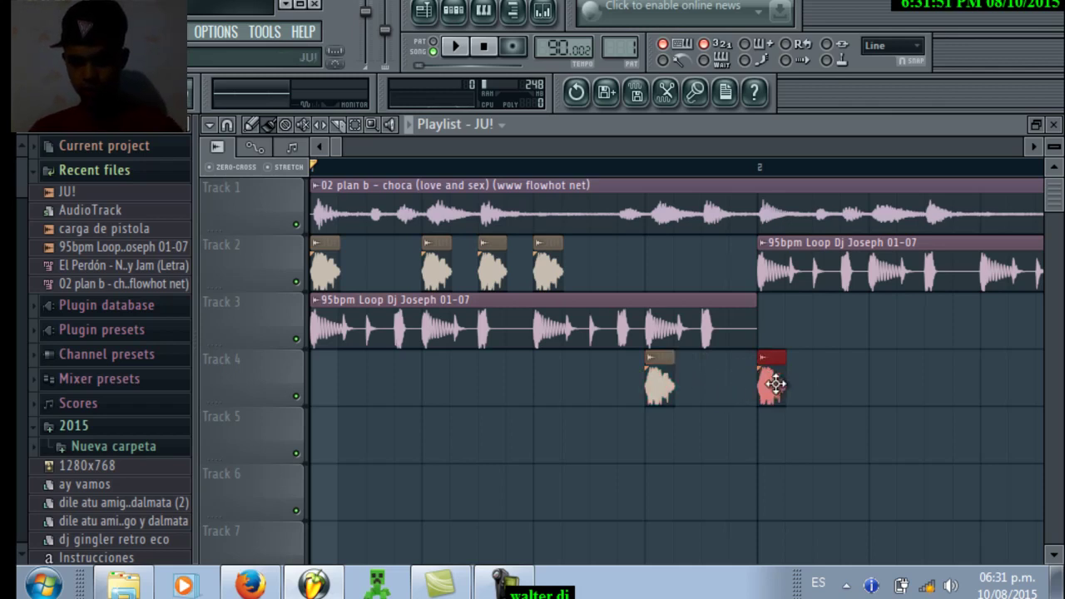
left_click(869, 384)
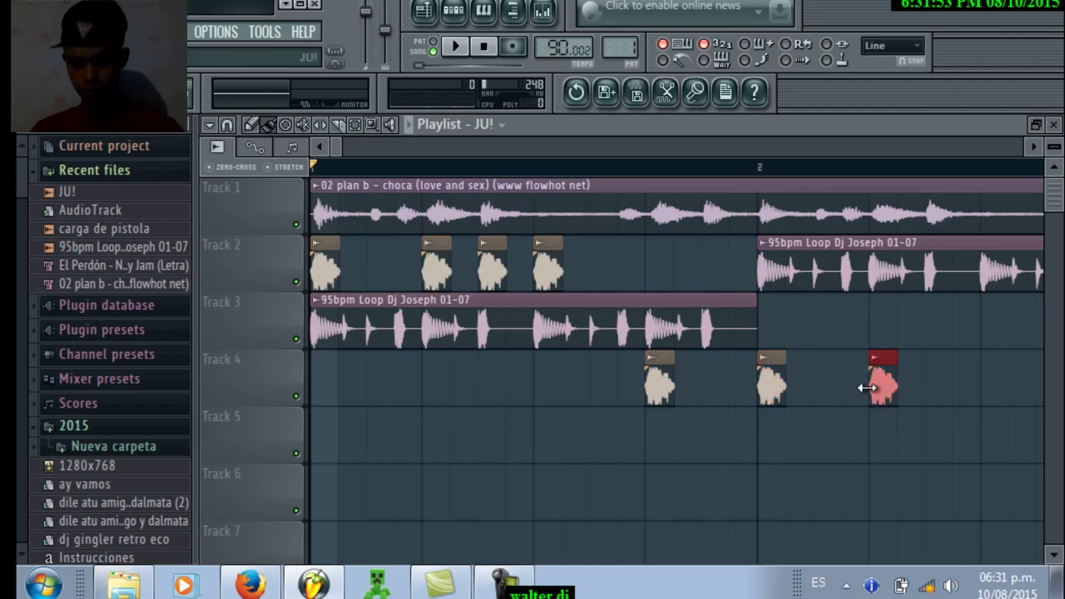
left_click(926, 383)
left_click(1015, 387)
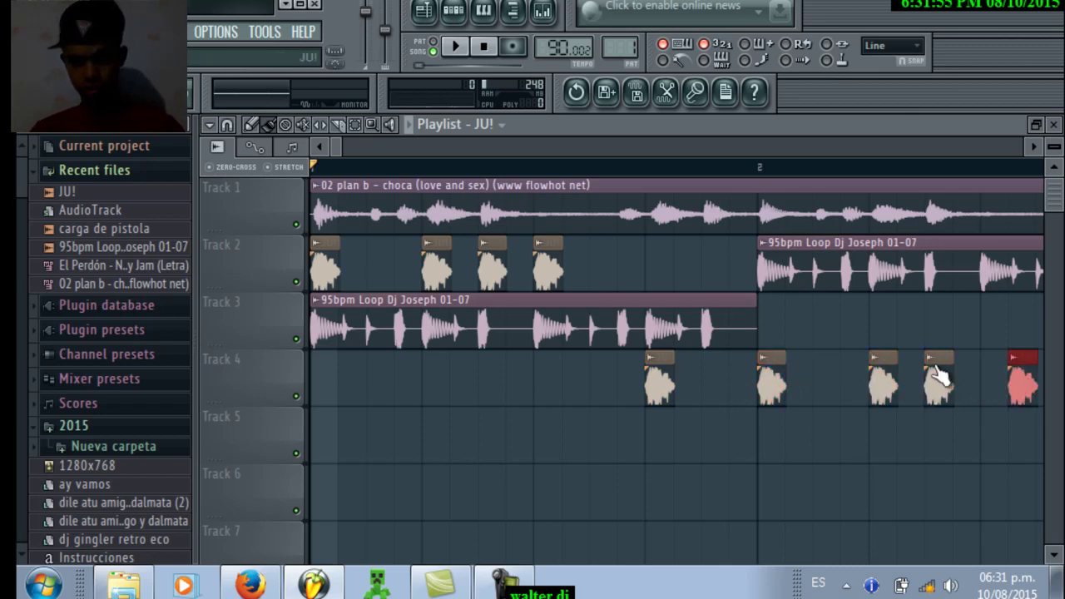
left_click_drag(1026, 392, 1008, 396)
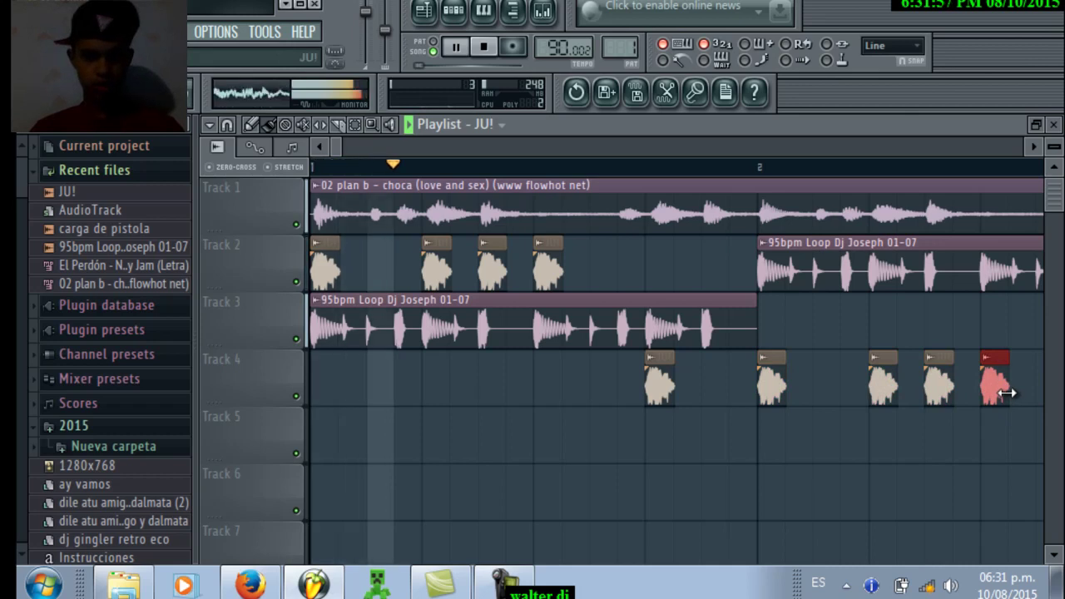
scroll(1014, 392, "right", 1)
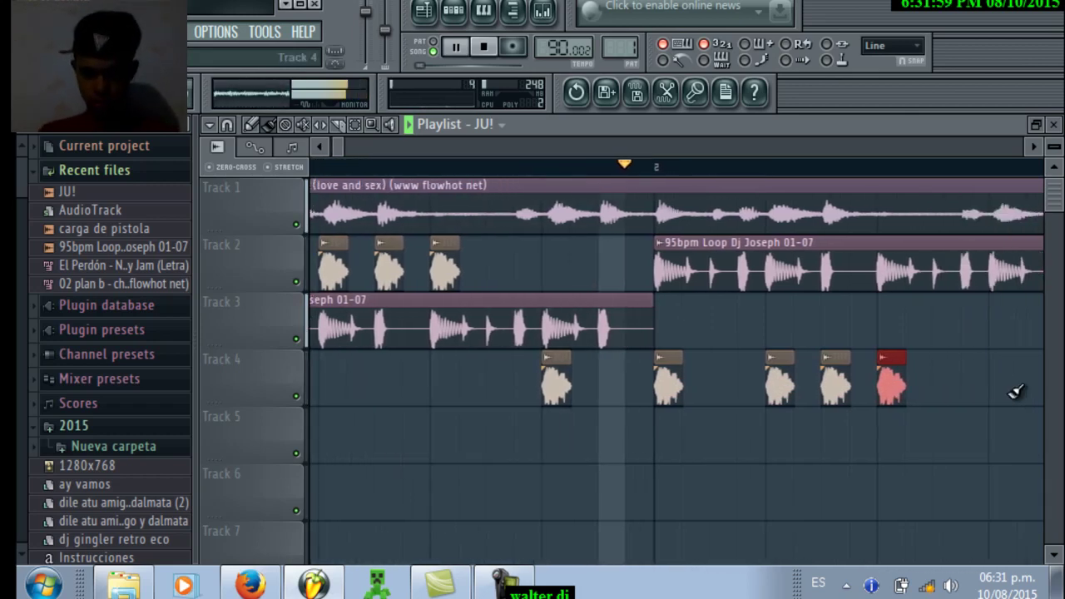
key("space")
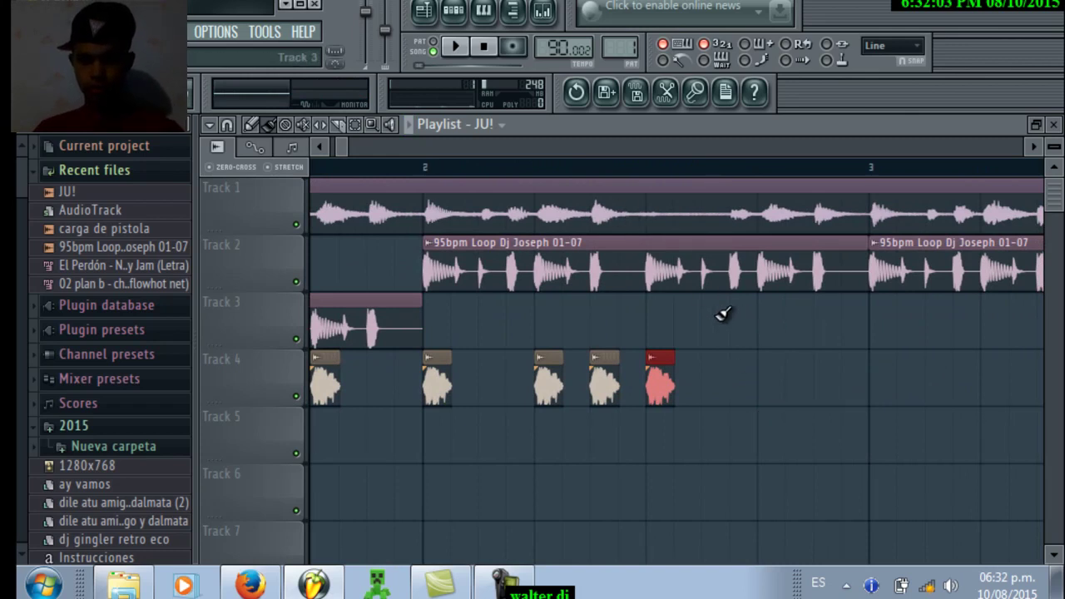
Add JU! clips to Track 3 on bar 2 beat 4, bar 3 beats 1, 2, 2.5, 3 and 4, and bar 4 beats 1 and 2
left_click(893, 330)
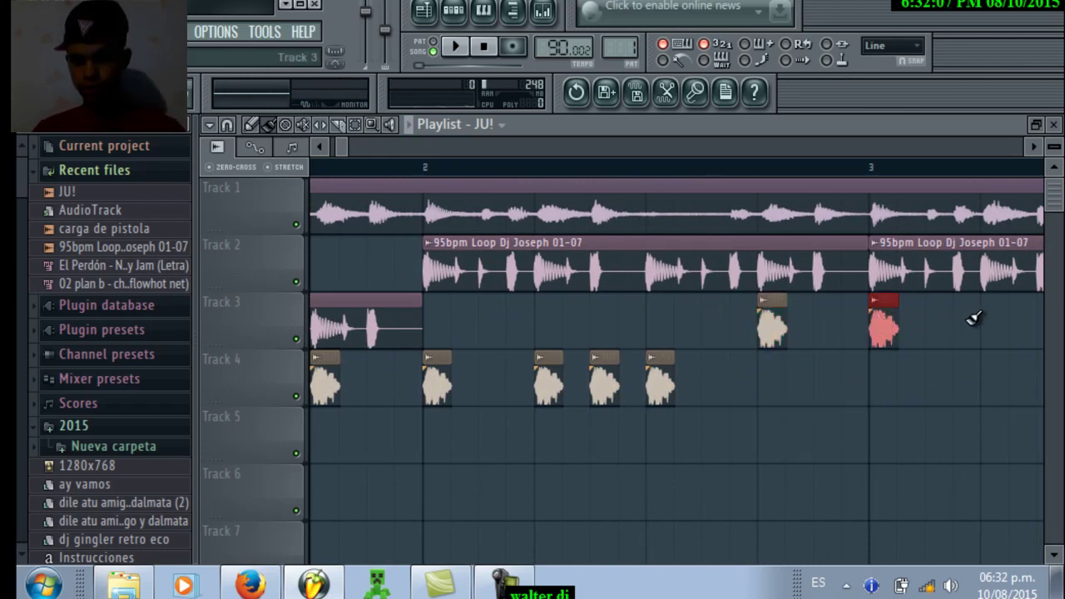
scroll(985, 324, "down", 4)
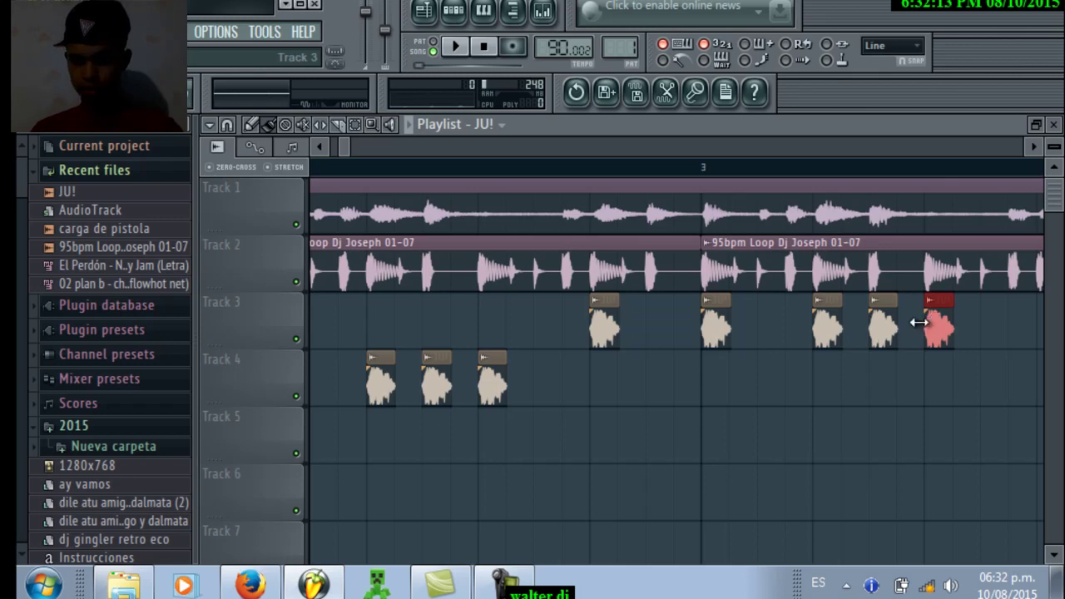
scroll(919, 322, "down", 5)
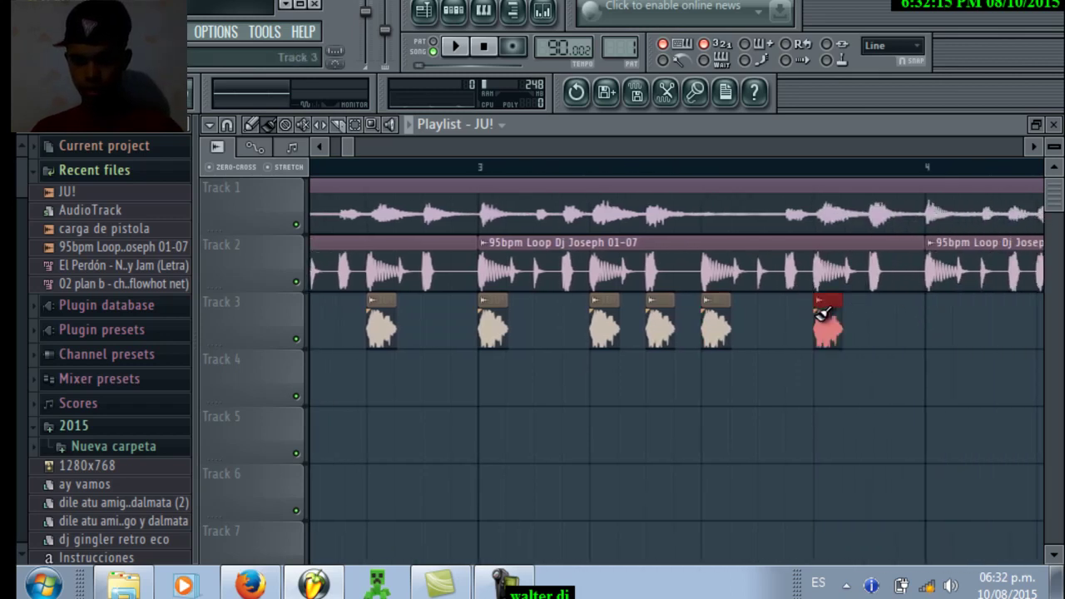
scroll(923, 327, "down", 5)
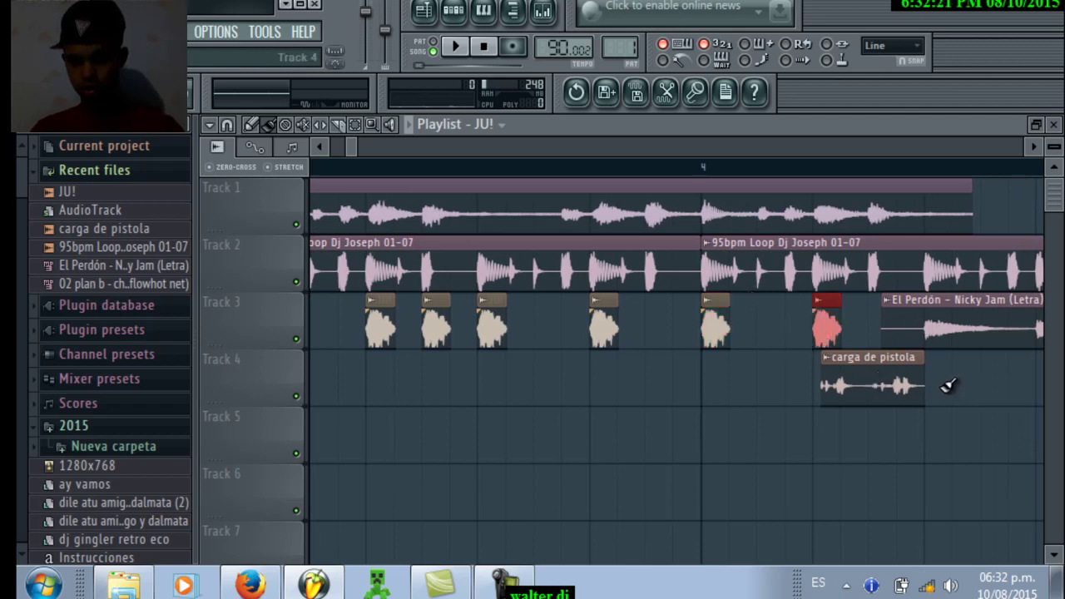
Add JU! clips to Track 5 on bar 4 beats 3 and 4.5 and bar 5 beat 1, and to Track 4 on bar 4 beat 4
left_click(946, 458)
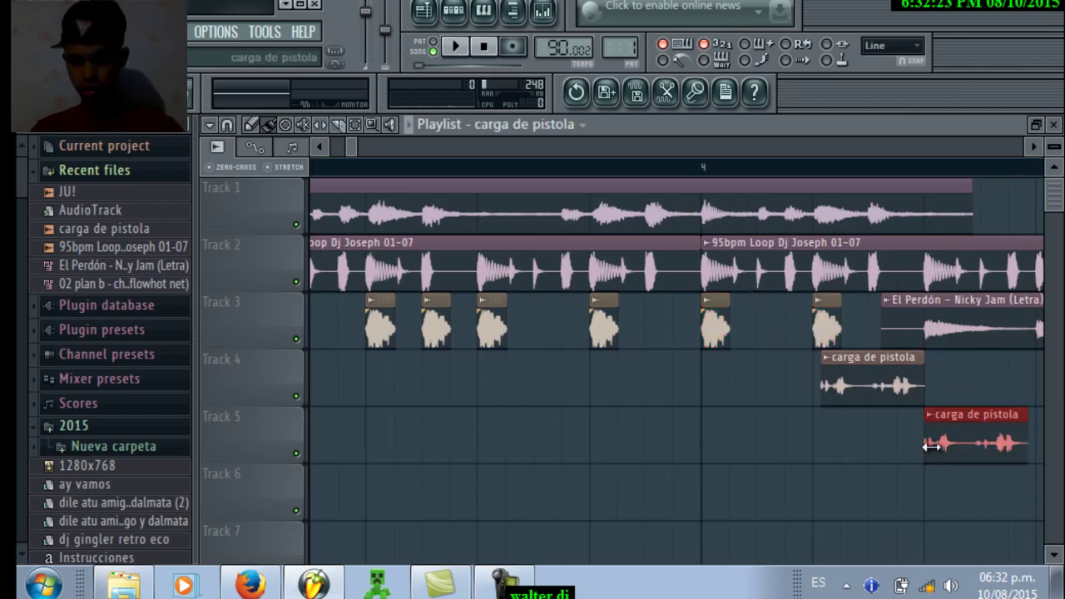
right_click(979, 424)
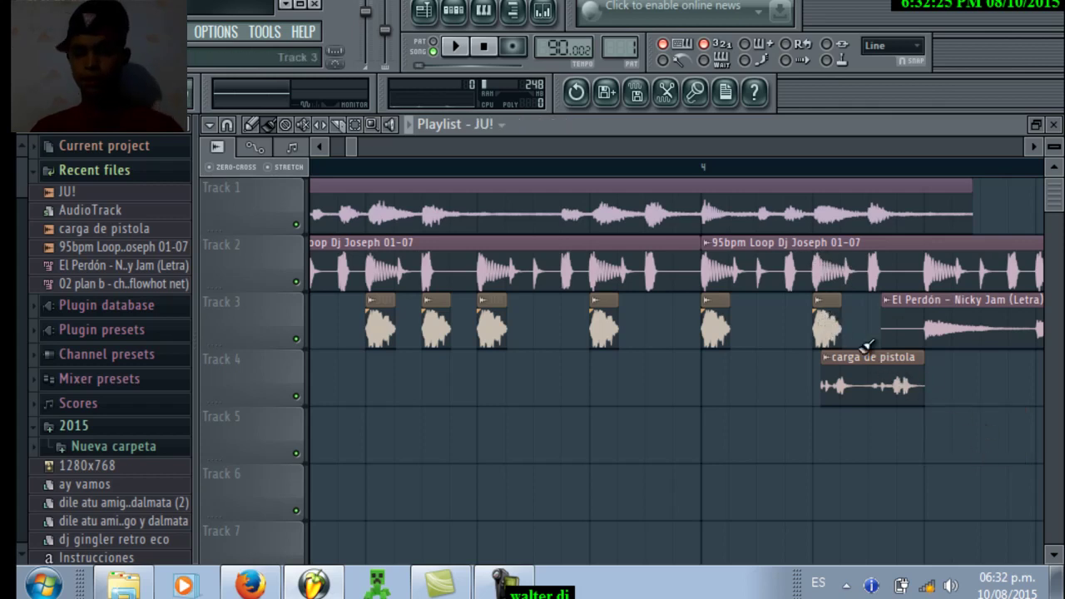
scroll(995, 439, "down", 5)
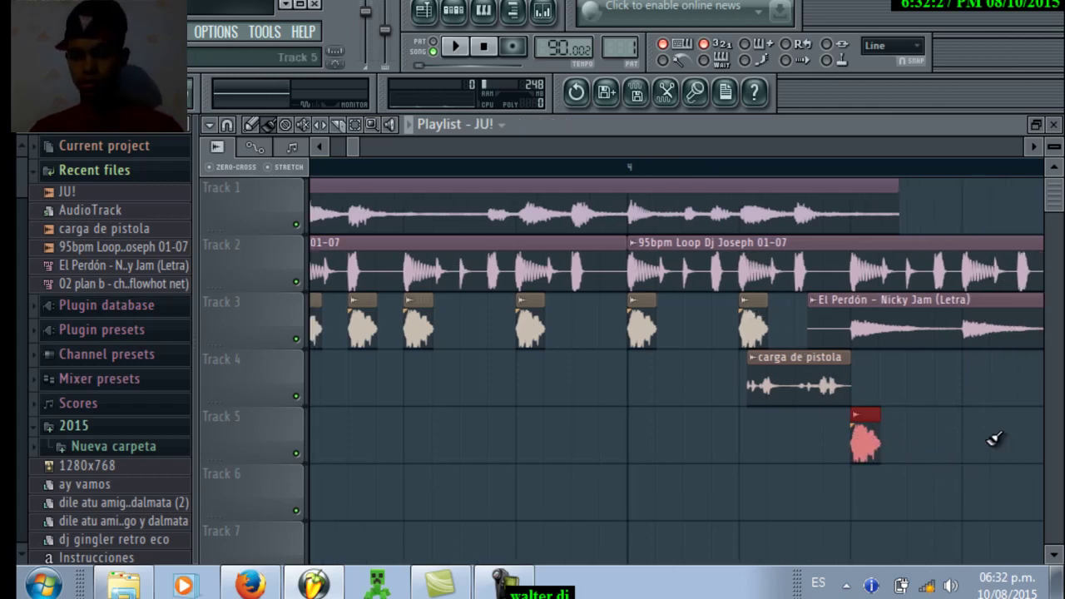
left_click(813, 372)
scroll(989, 506, "down", 4)
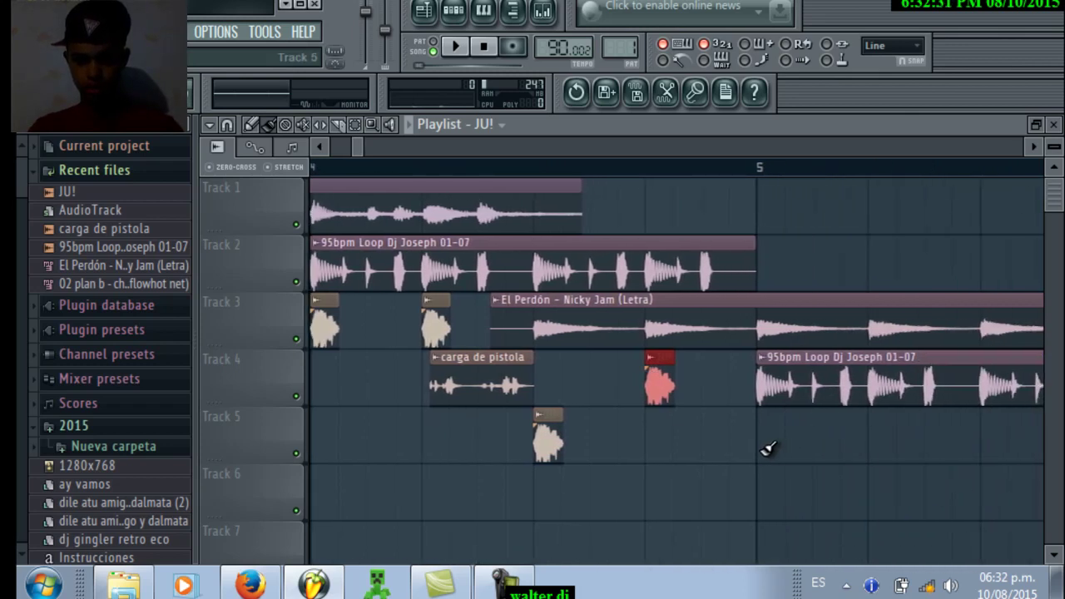
left_click(701, 423)
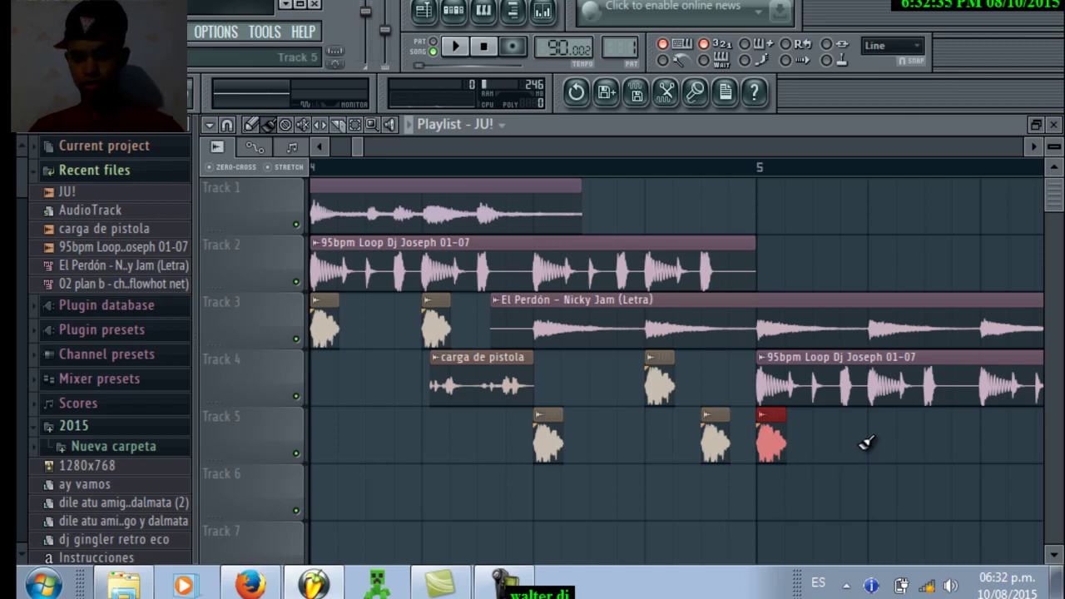
Continue the JU! clips on Track 5 on bar 5 beats 2, 3, 4 and 4.5 and on bar 6 beat 1
scroll(882, 446, "down", 4)
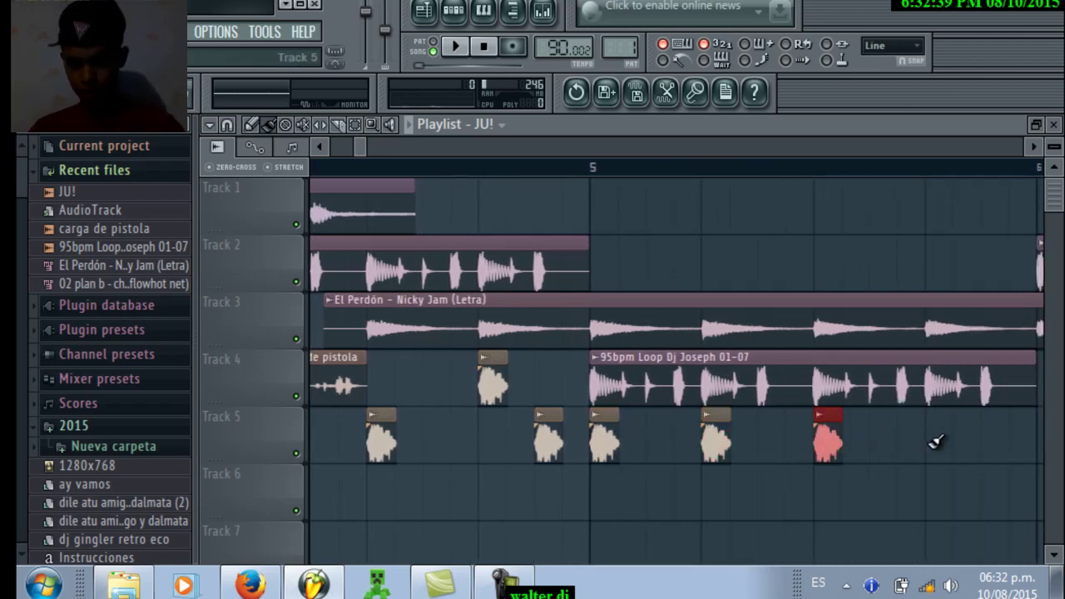
scroll(926, 444, "down", 3)
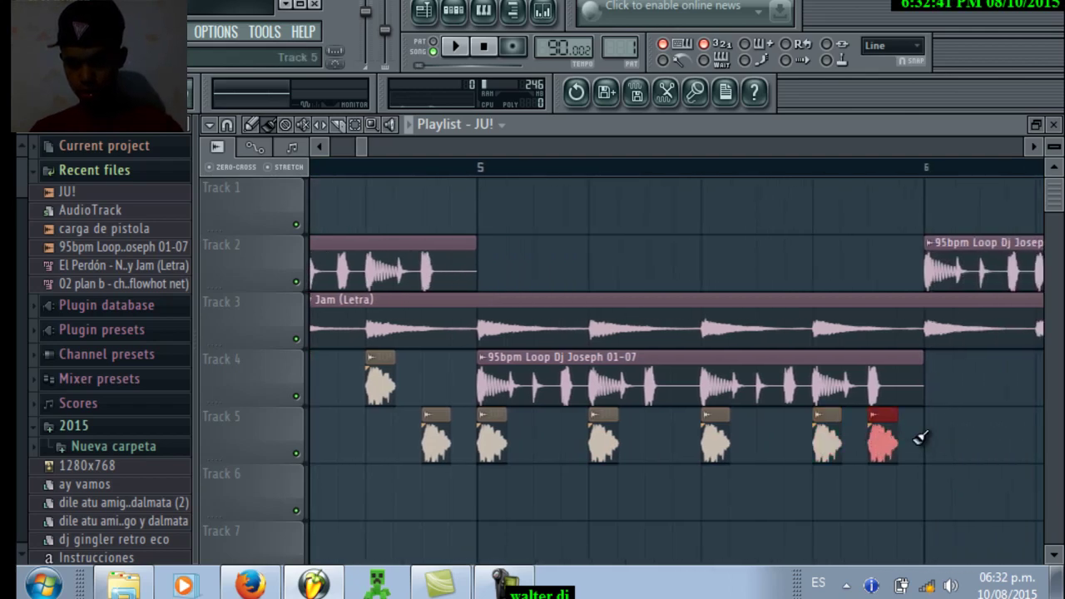
scroll(922, 437, "down", 5)
scroll(924, 437, "up", 3)
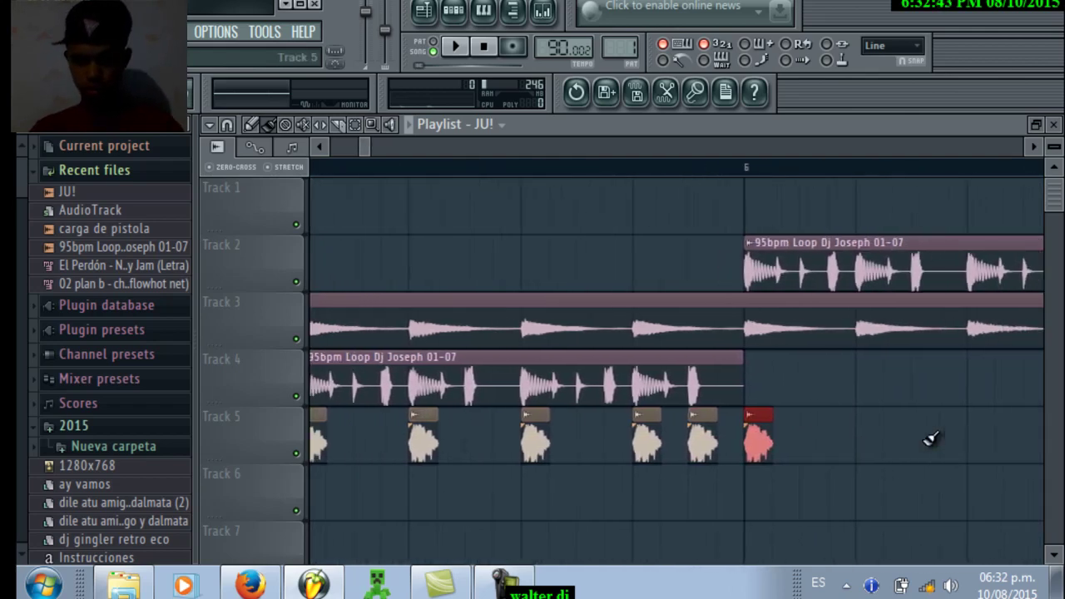
Play the transition into El Perdón and delete the JU! clips on Track 5 at the starts of bars 5 and 6
key("space")
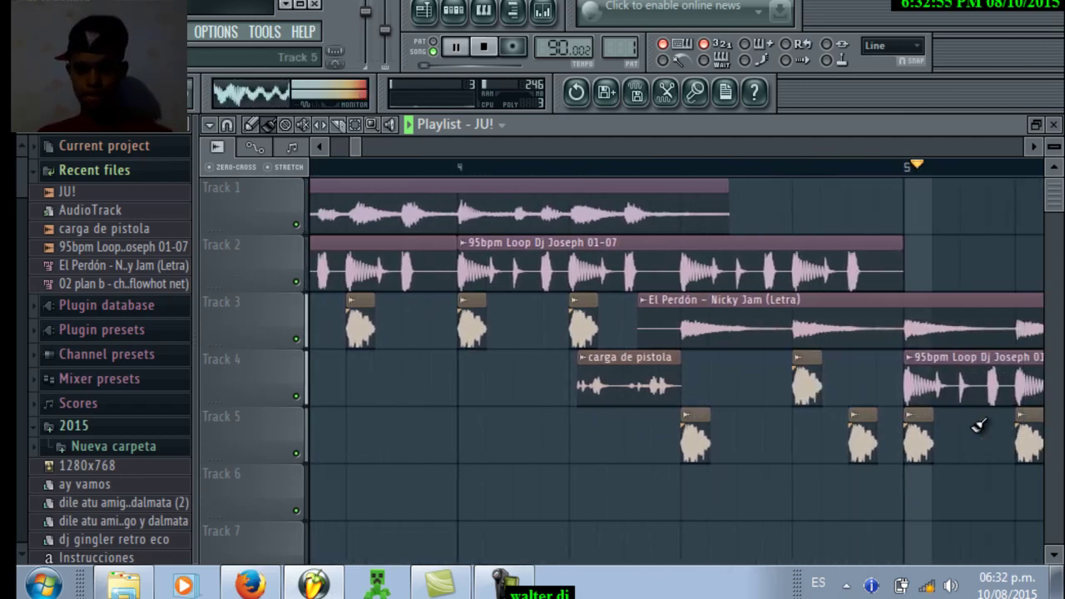
left_click_drag(978, 424, 977, 428)
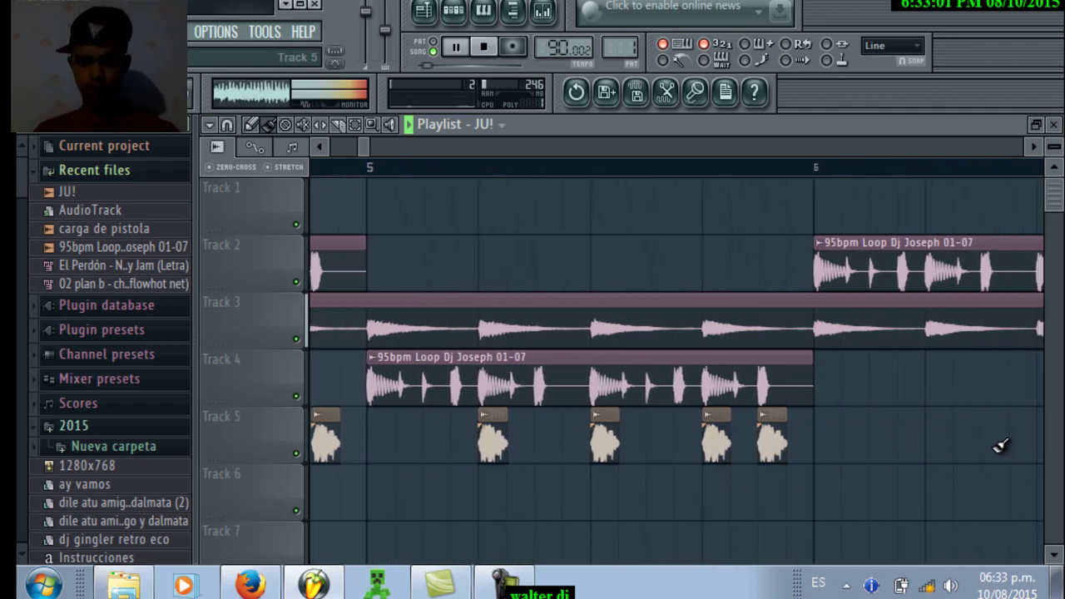
key("space")
scroll(590, 442, "left", 3)
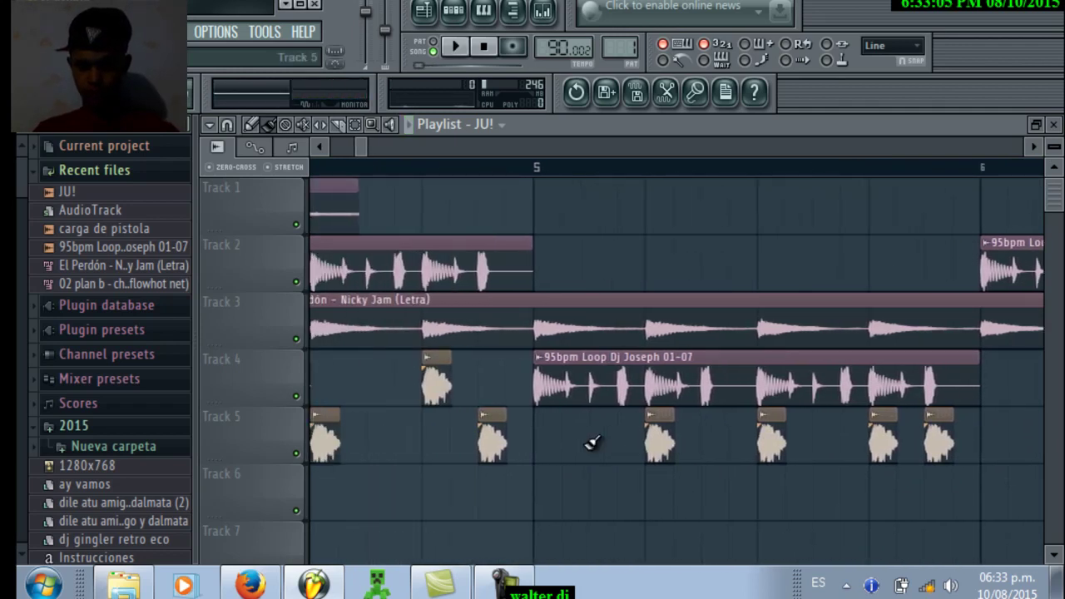
Add JU! clips to Track 4 in bar 6 on beats 2, 3, 4 and 4.5, and play the arrangement
scroll(590, 442, "right", 4)
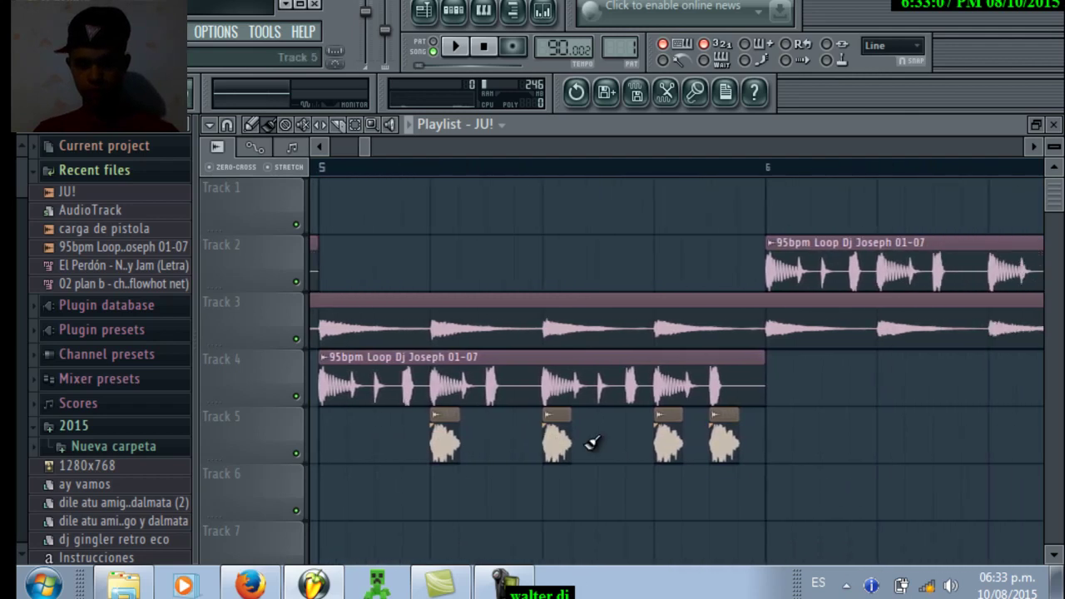
scroll(590, 442, "right", 3)
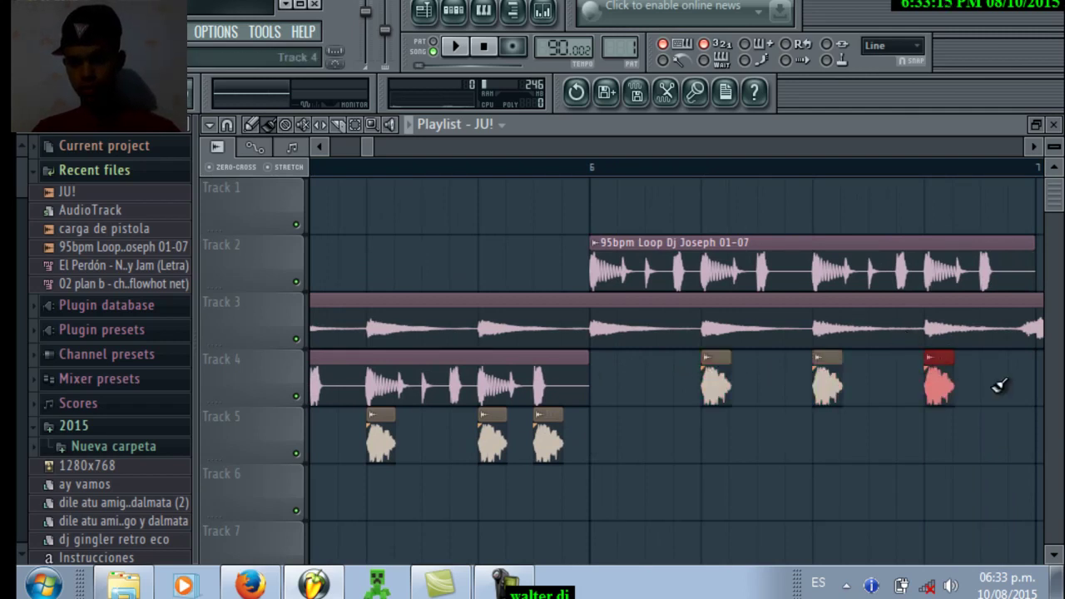
scroll(984, 381, "right", 1)
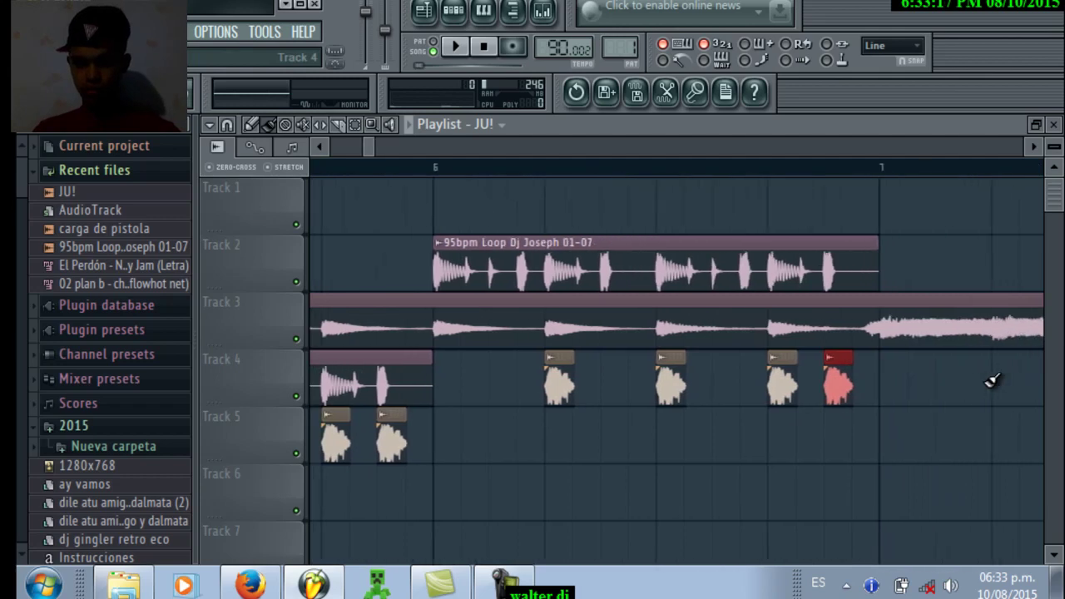
key("space")
scroll(990, 381, "left", 6)
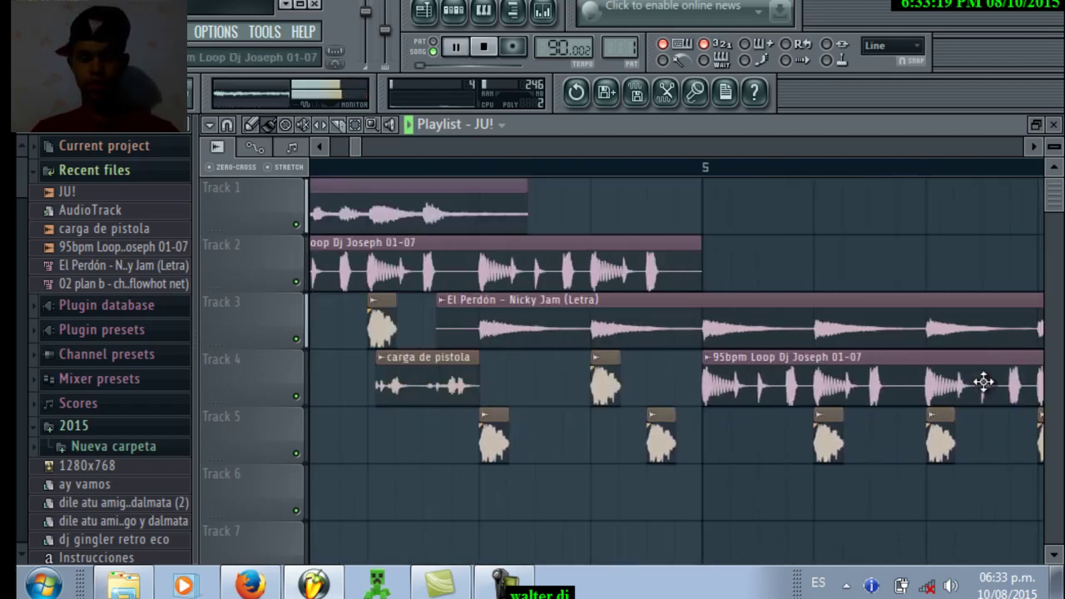
scroll(986, 381, "left", 4)
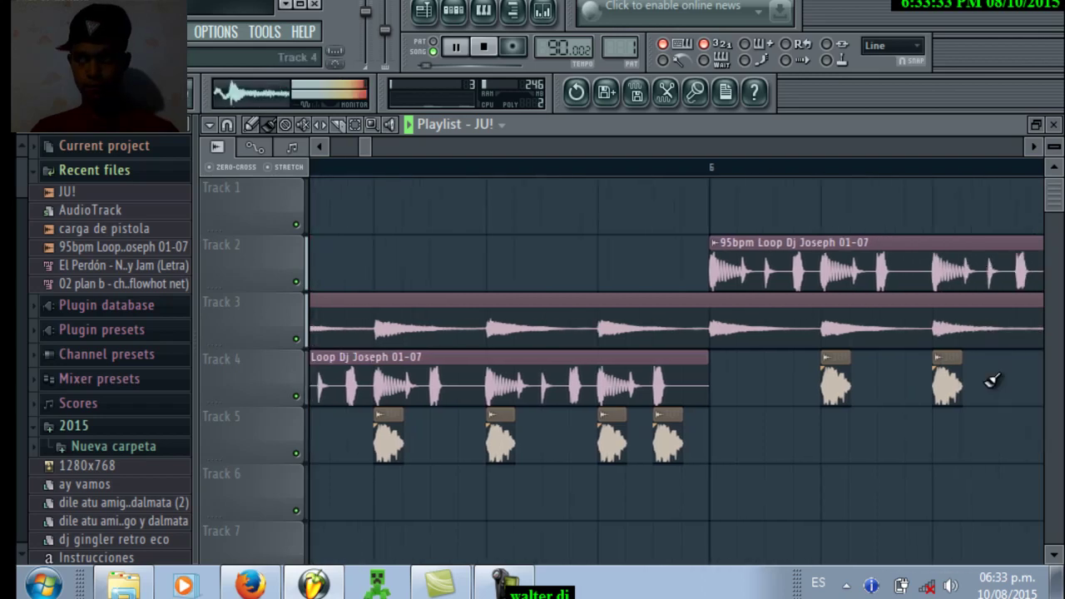
left_click(990, 380)
key("space")
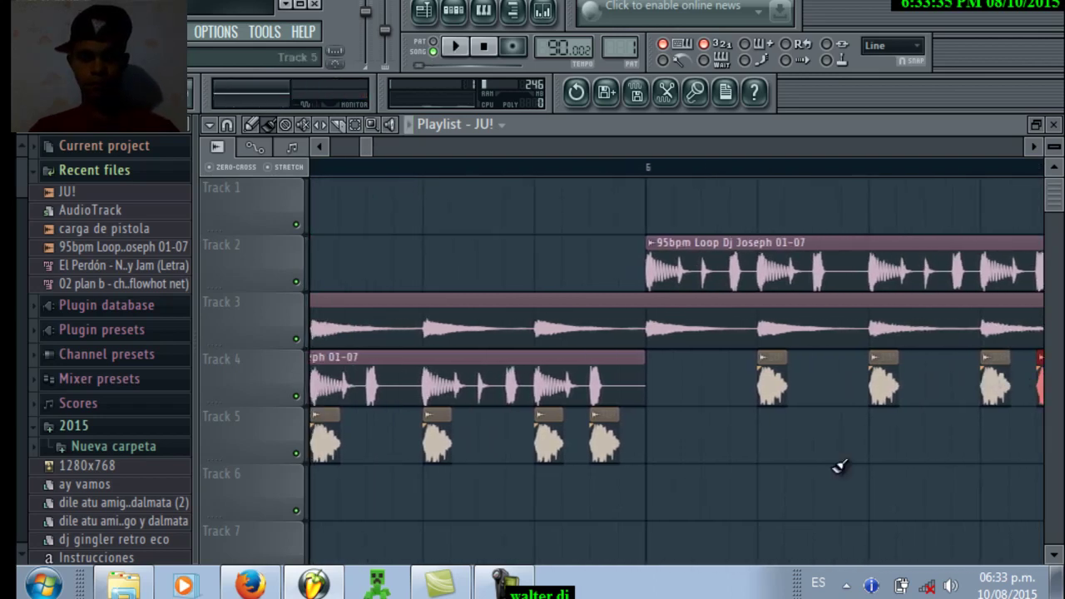
Add esplocion rebersa from the remix mesclas folder to Track 1, ending at bar 7 in line with the 95bpm loop
left_click(119, 586)
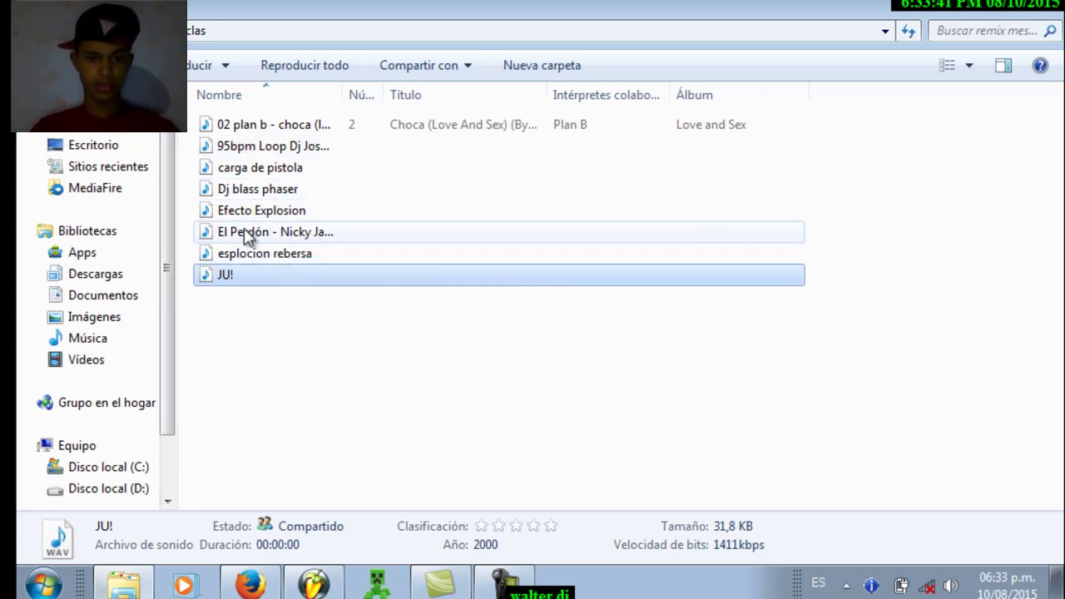
left_click_drag(249, 253, 732, 210)
scroll(826, 228, "right", 10)
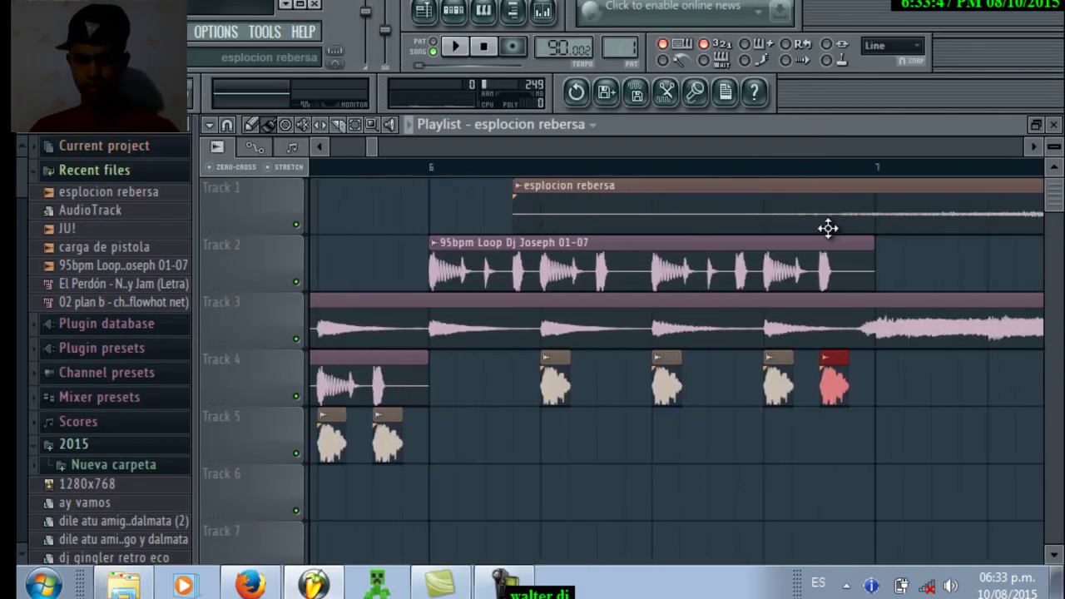
left_click_drag(828, 228, 423, 227)
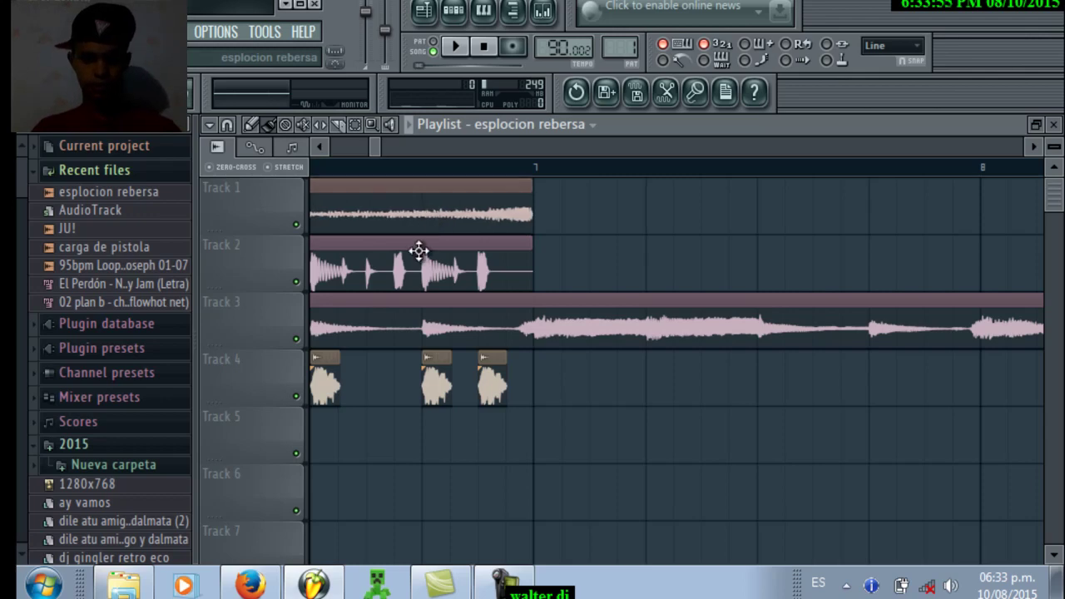
Add Efecto Explosion from the remix mesclas folder to Track 1, starting at bar 7 right after esplocion rebersa
left_click(117, 586)
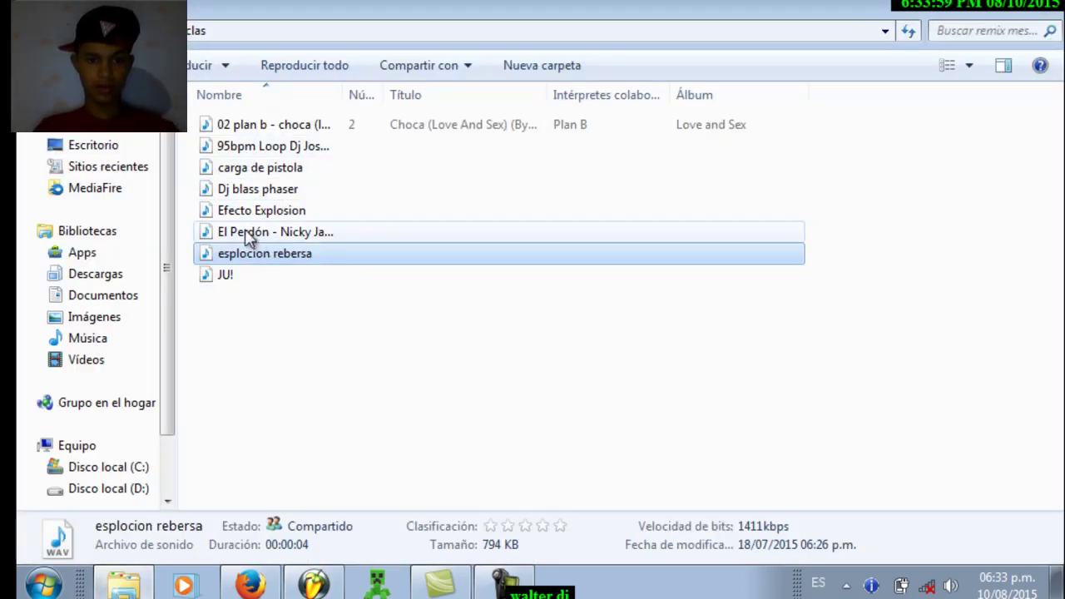
left_click_drag(265, 211, 506, 209)
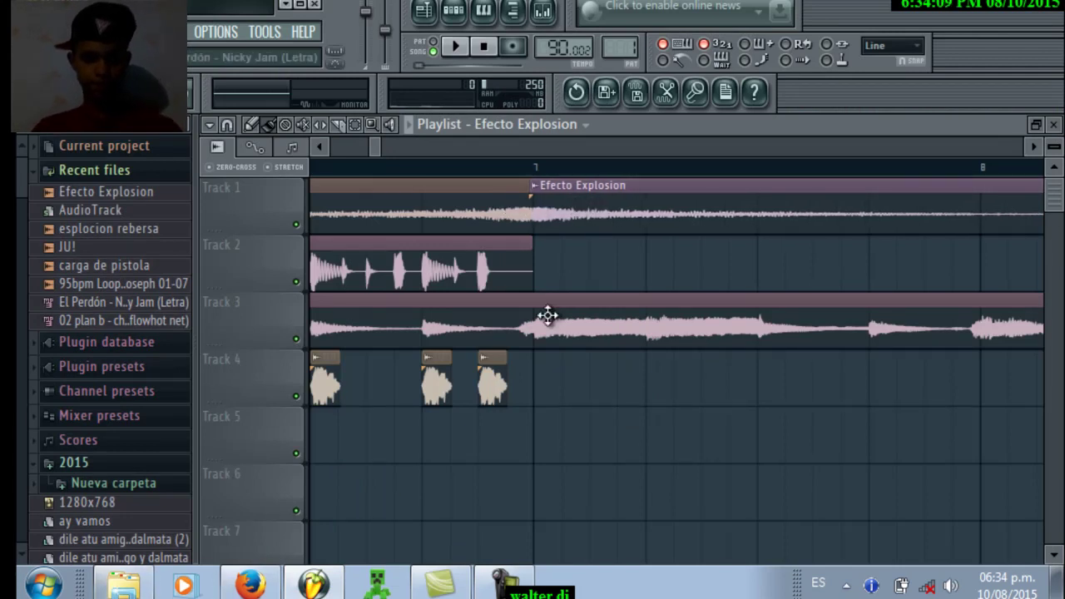
left_click_drag(600, 229, 601, 221)
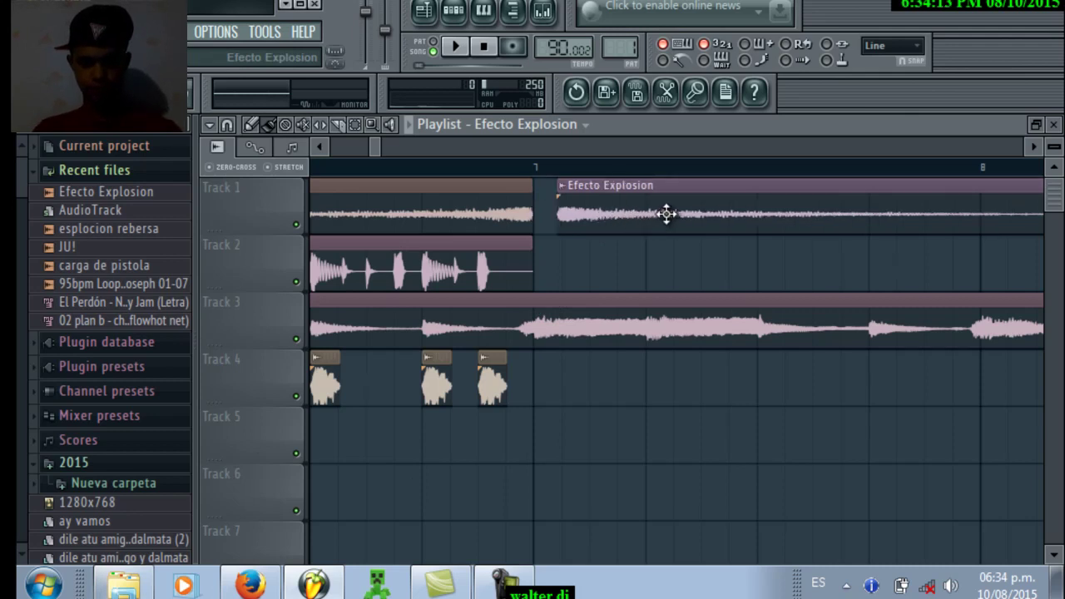
left_click_drag(672, 214, 658, 211)
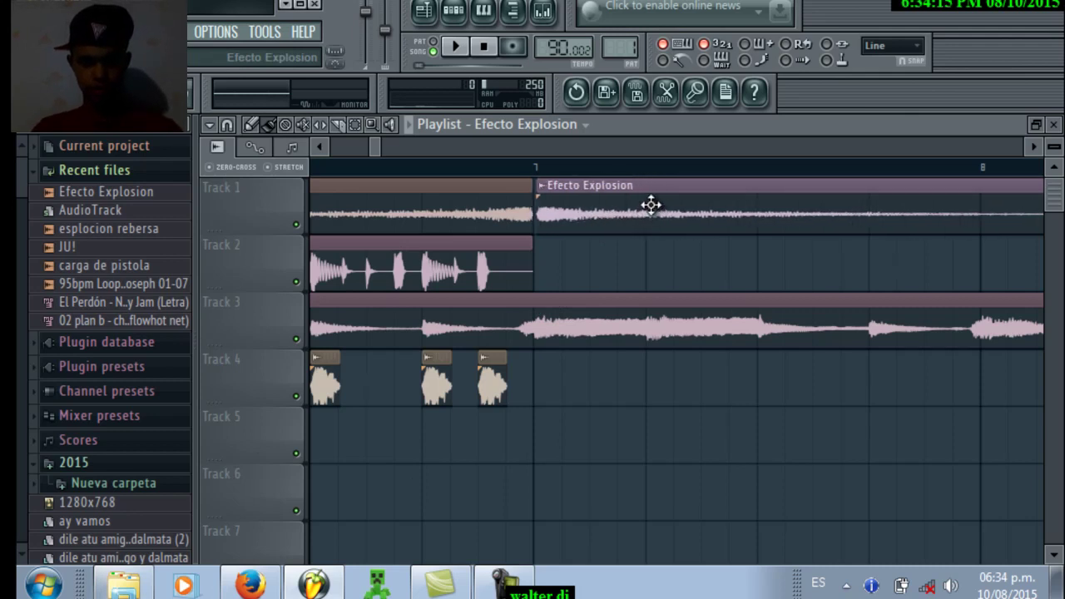
Play El Perdón around bars 11 and 12 and split it on Track 3 at bar 12 beat 3
scroll(653, 203, "right", 10)
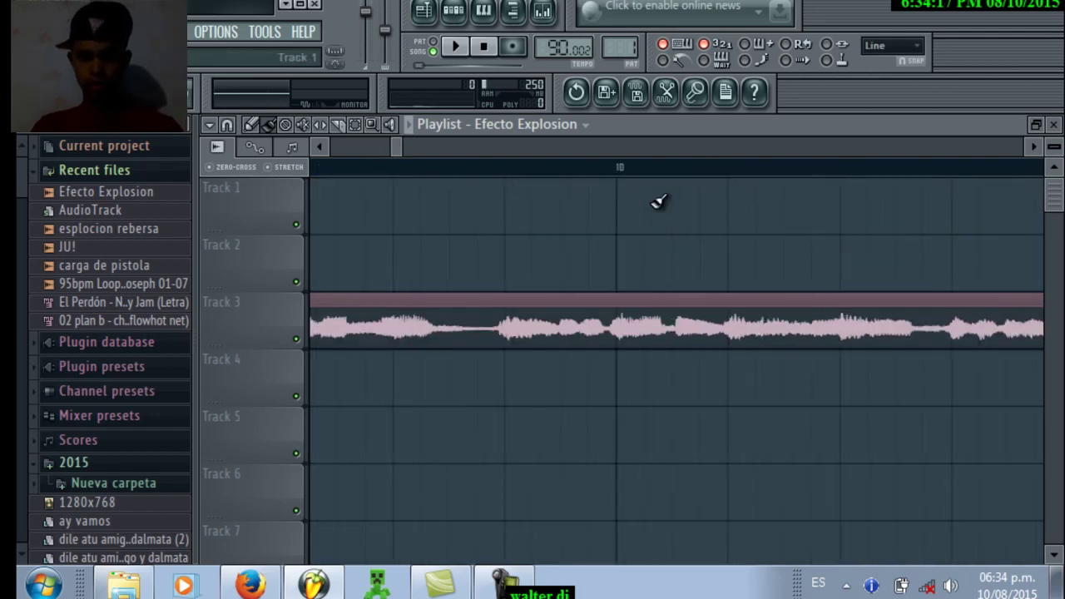
left_click(646, 167)
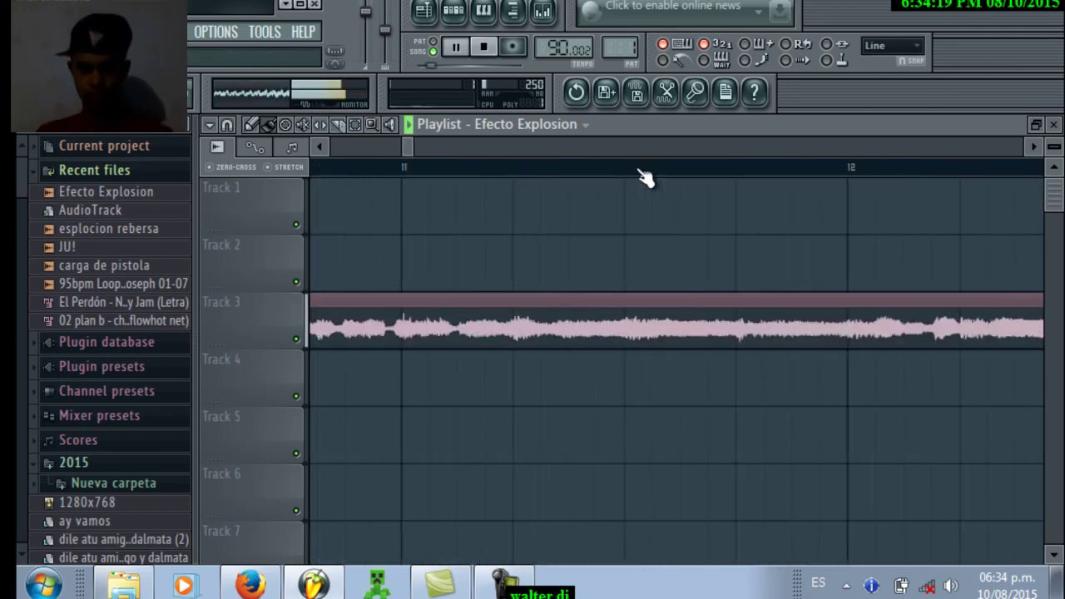
key("space")
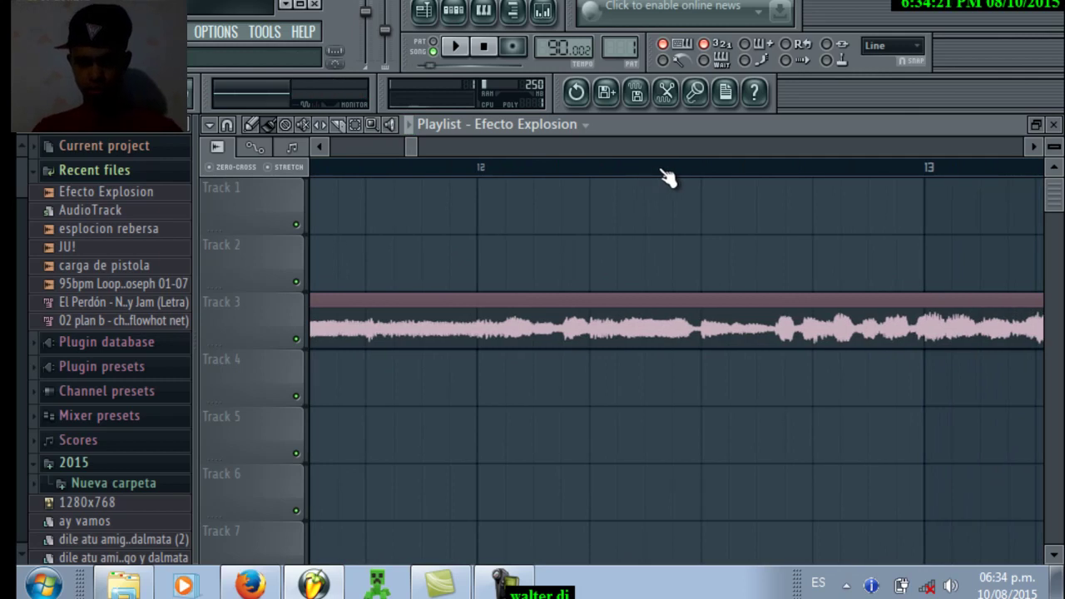
left_click(703, 171)
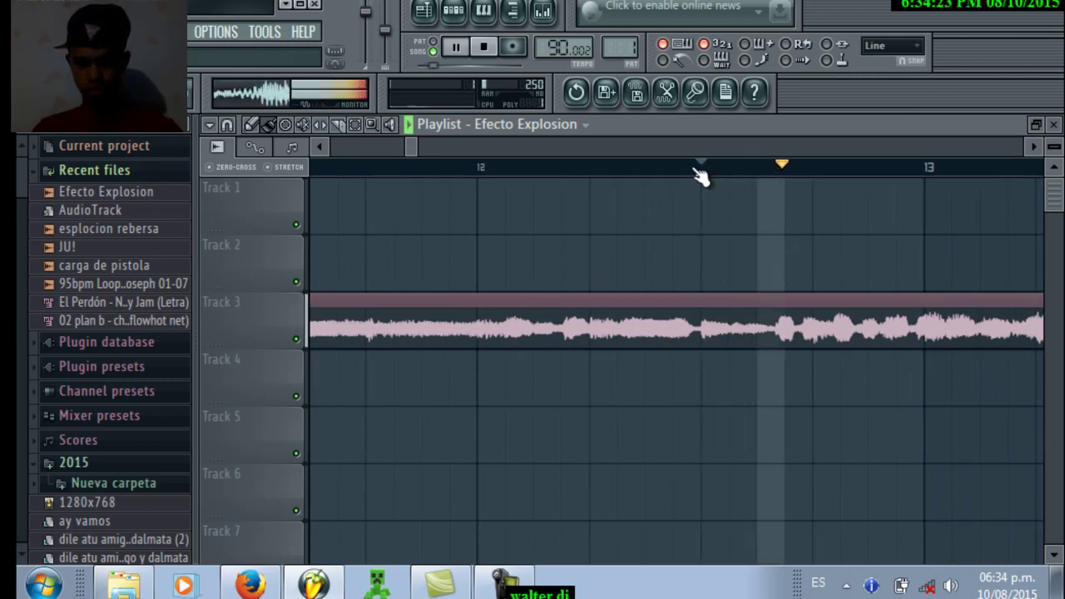
key("space")
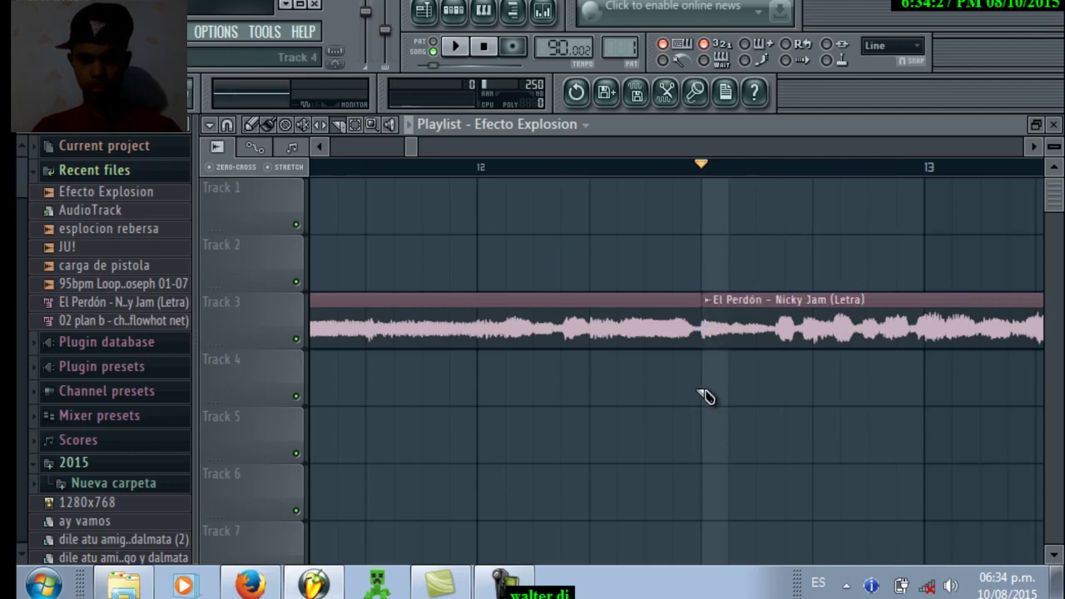
Cut out the El Perdón section between bar 7 and the bar 12 split, and move the remaining clip to bar 7
left_click_drag(408, 144, 373, 189)
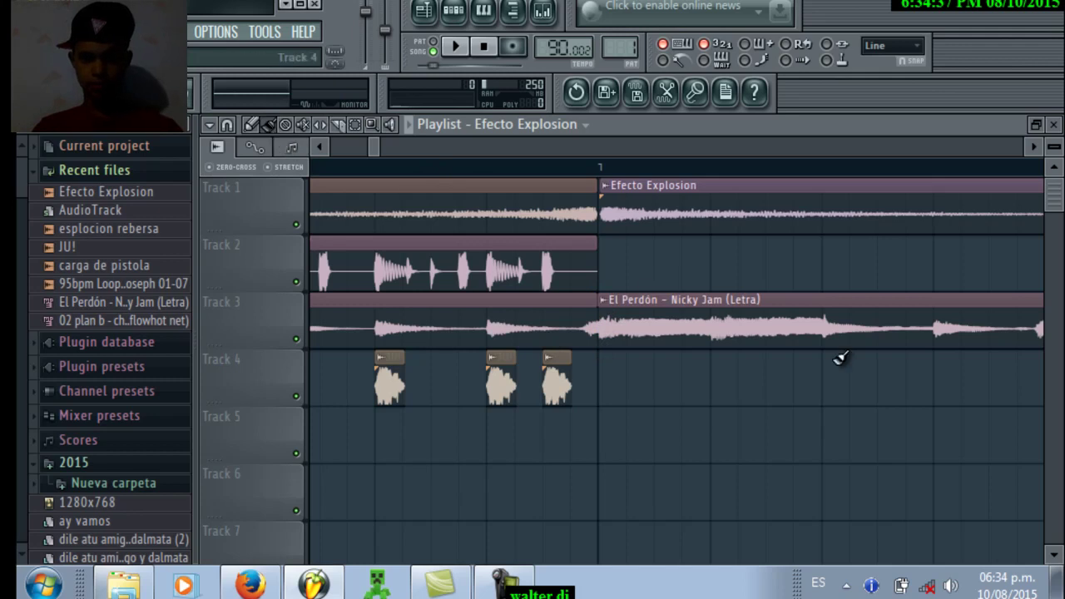
scroll(777, 304, "right", 6)
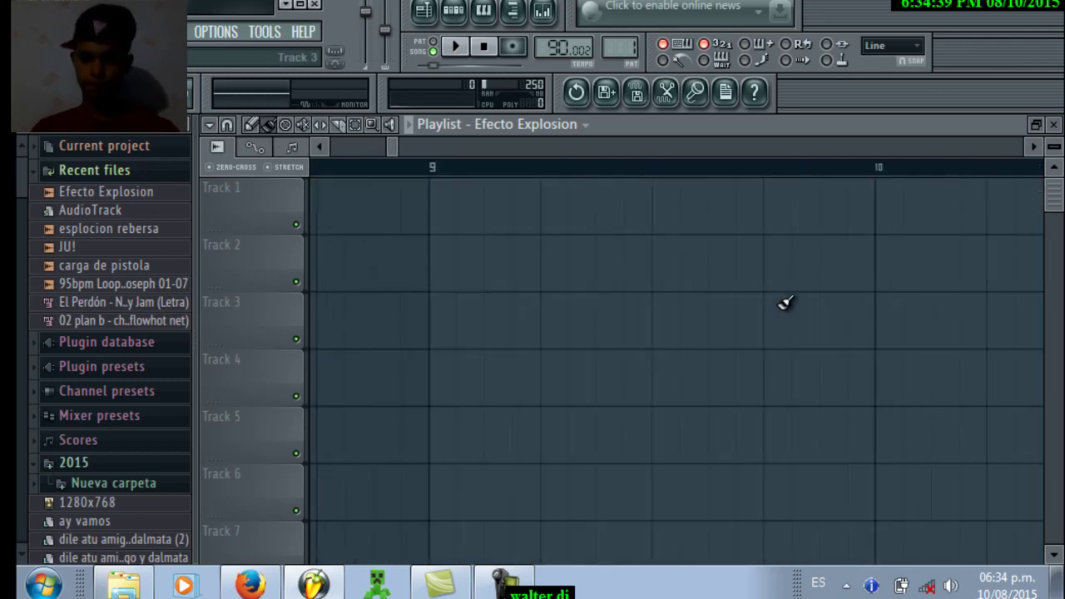
scroll(786, 303, "right", 4)
left_click_drag(777, 305, 951, 281)
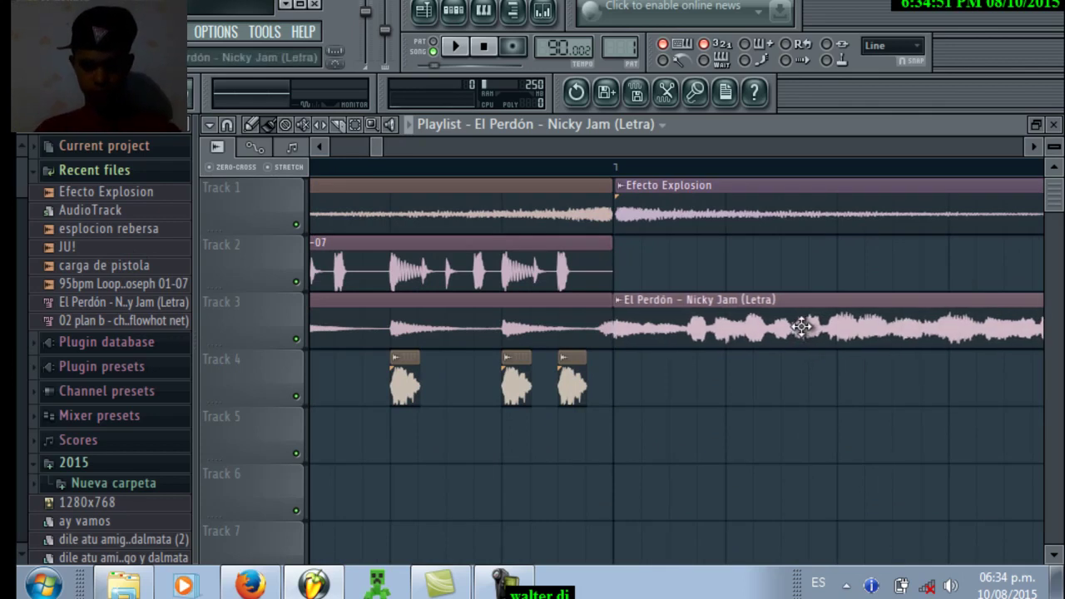
Play the join between the El Perdón clips and realign the second clip on Track 3 with bar 7
key("space")
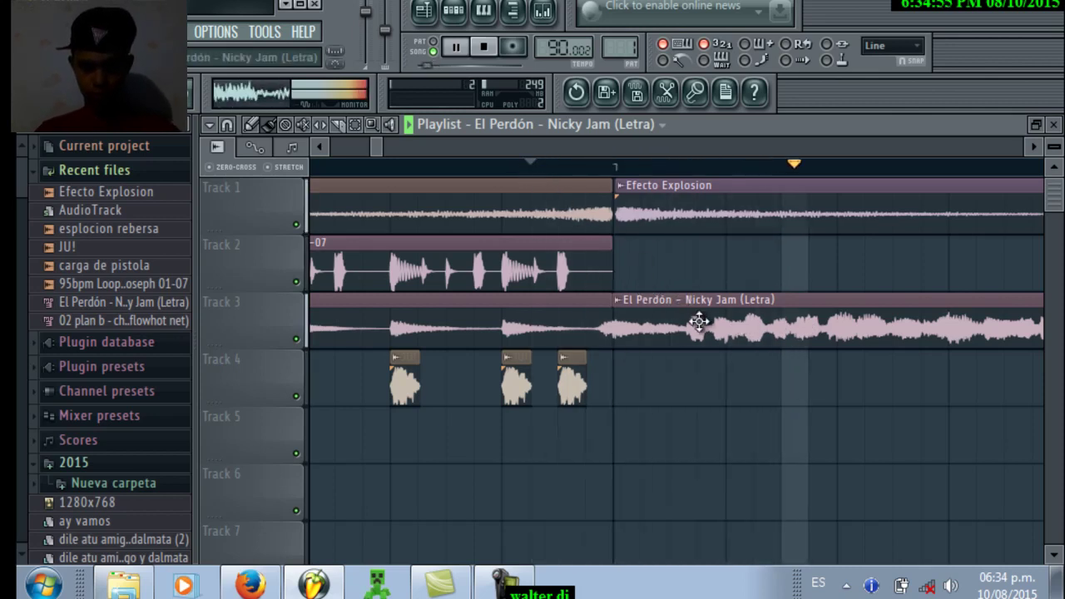
key("space")
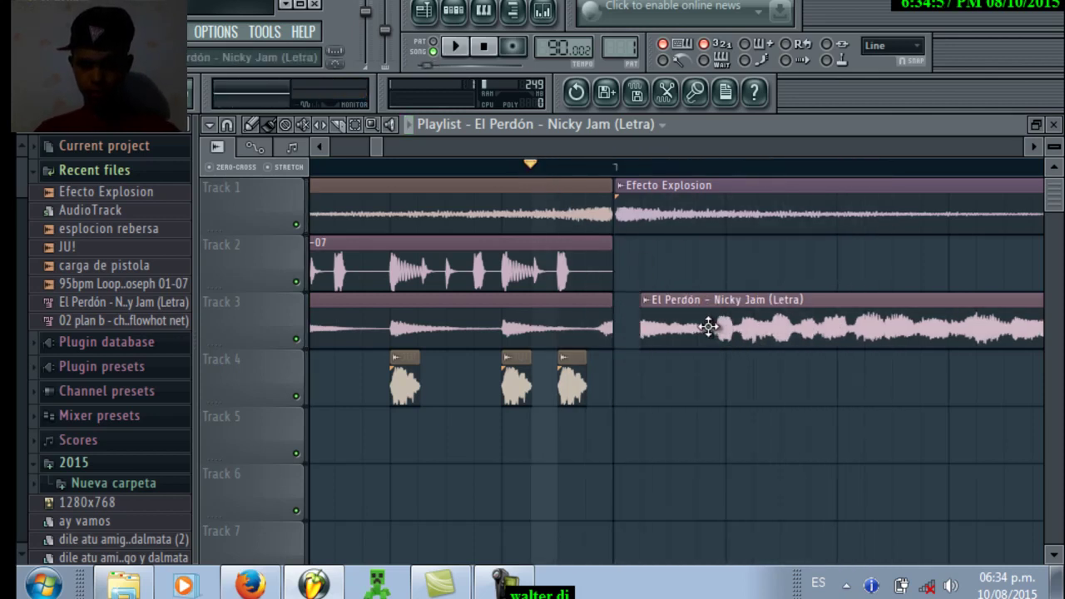
left_click_drag(708, 326, 682, 327)
Play further parts of El Perdón to find a new entry point and split it on Track 3 at bar 10 beat 2
scroll(802, 302, "right", 6)
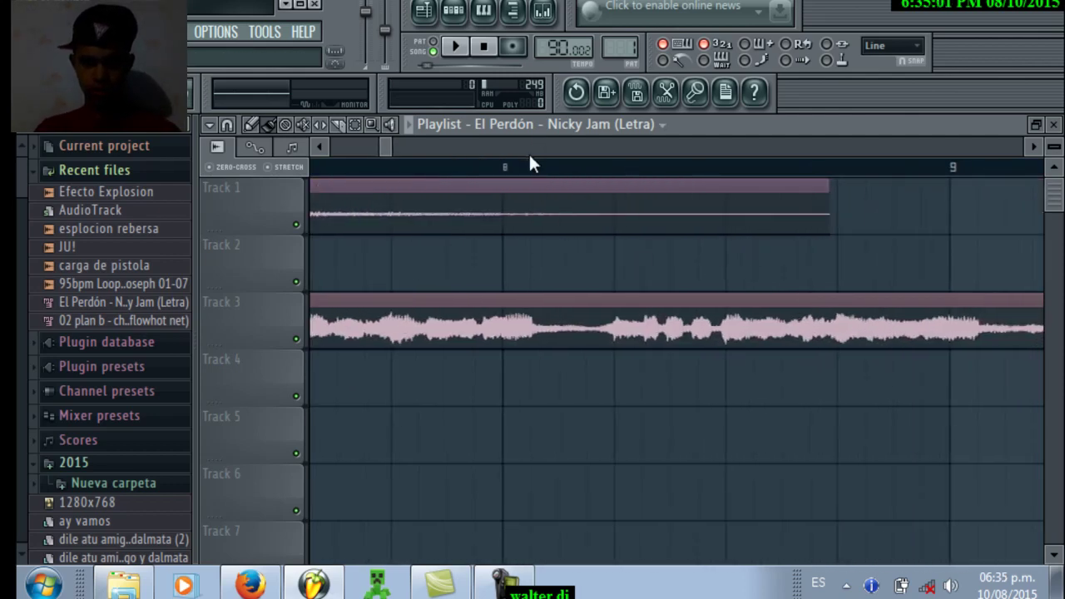
key("space")
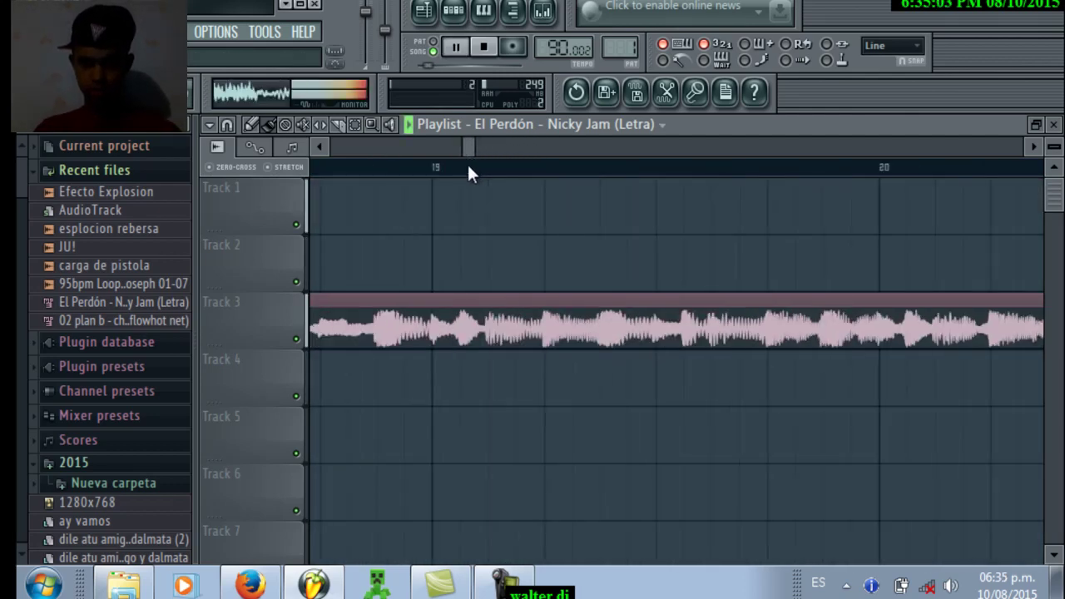
scroll(468, 166, "left", 6)
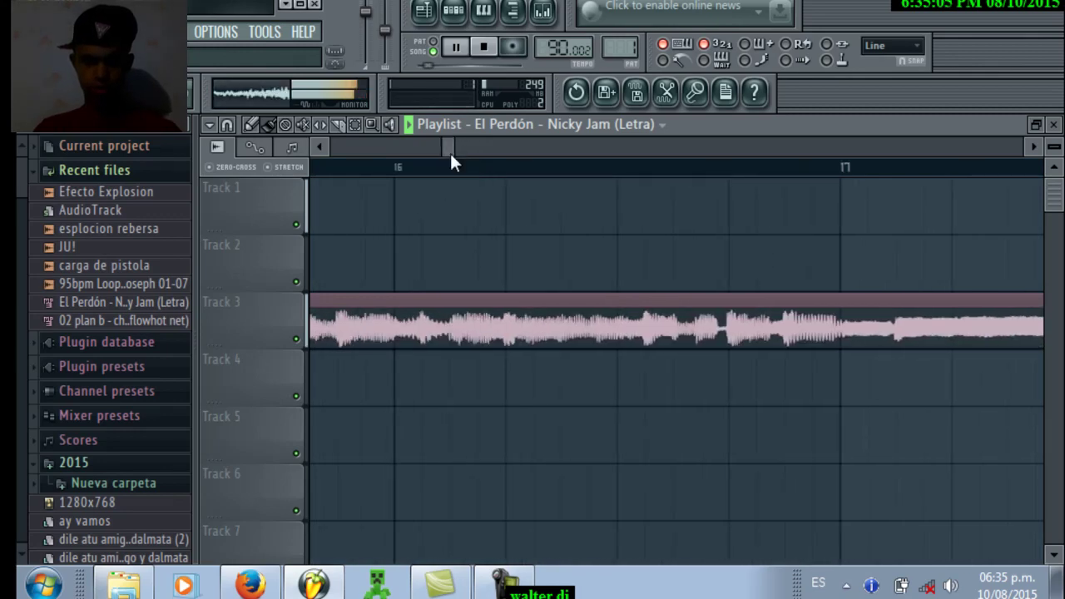
left_click_drag(451, 153, 398, 150)
left_click(678, 166)
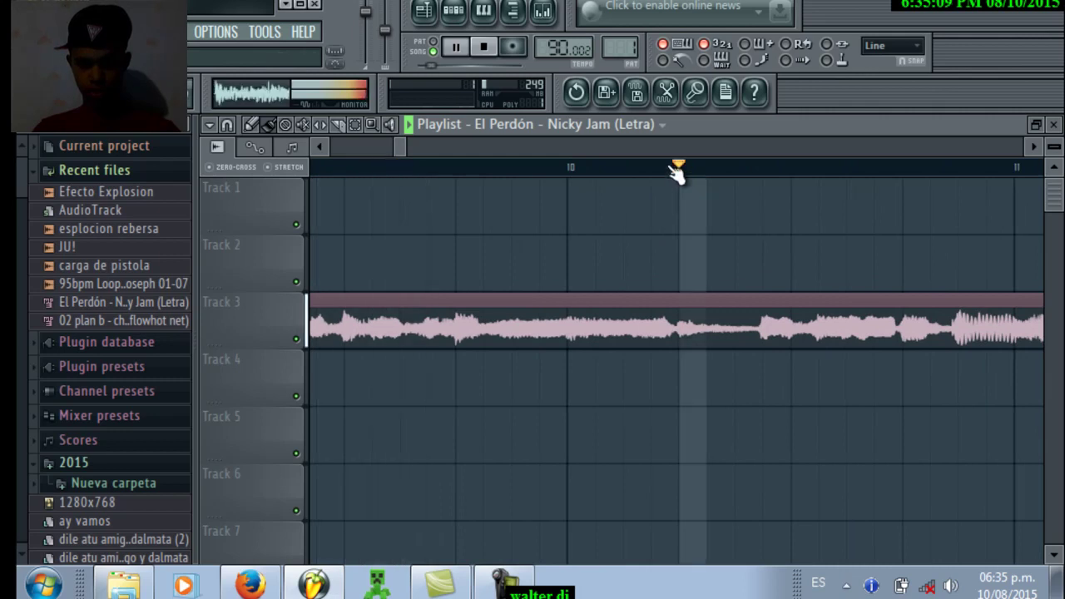
key("space")
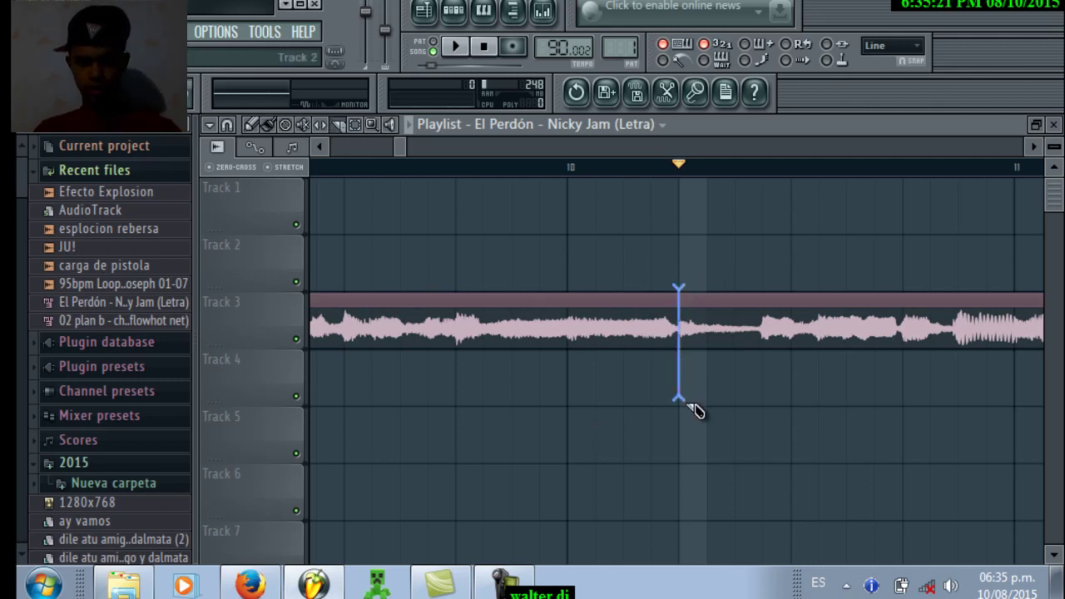
left_click_drag(695, 409, 696, 411)
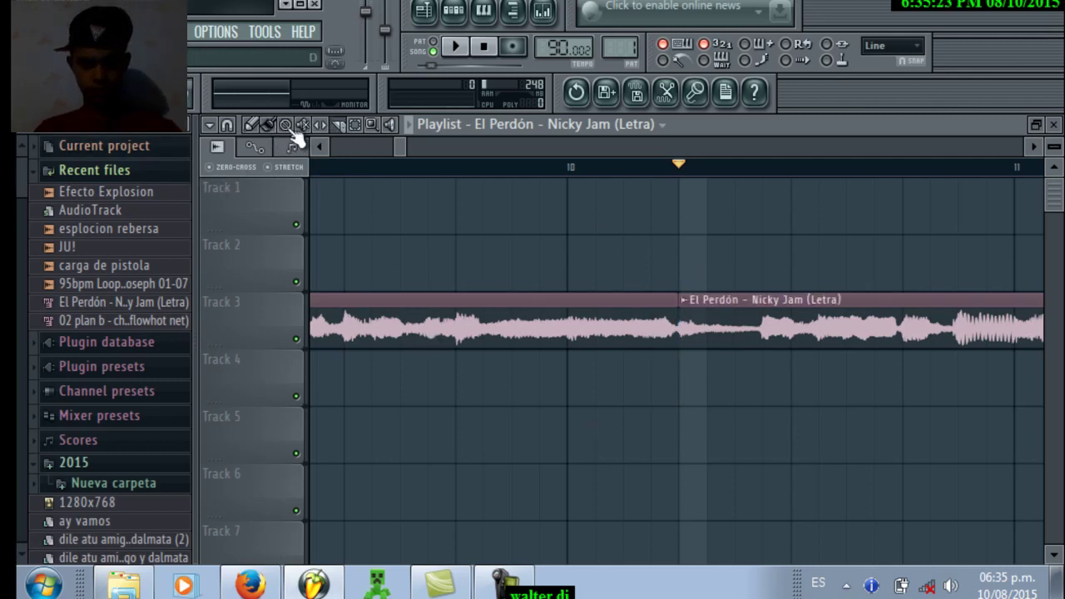
Delete the El Perdón section before the bar 10 split, move the remaining clip to bar 7, and play the transition
right_click(406, 333)
left_click_drag(709, 326, 570, 311)
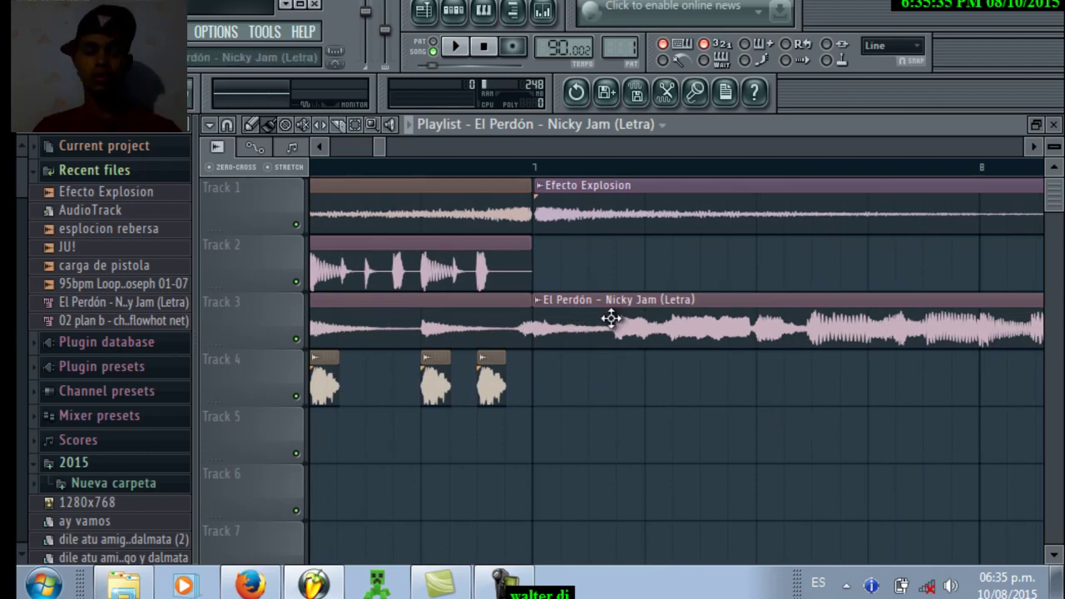
key("space")
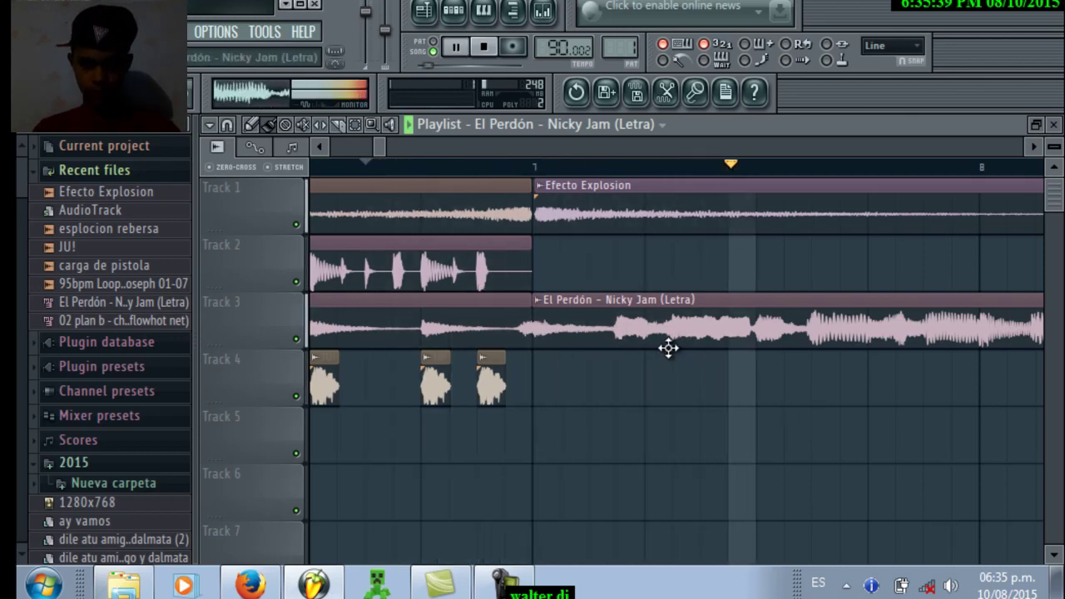
key("space")
Add Dj blass phaser to Track 2 just after bar 7, followed by a 95bpm Loop clip midway between beats 3 and 4
key("alt+Tab")
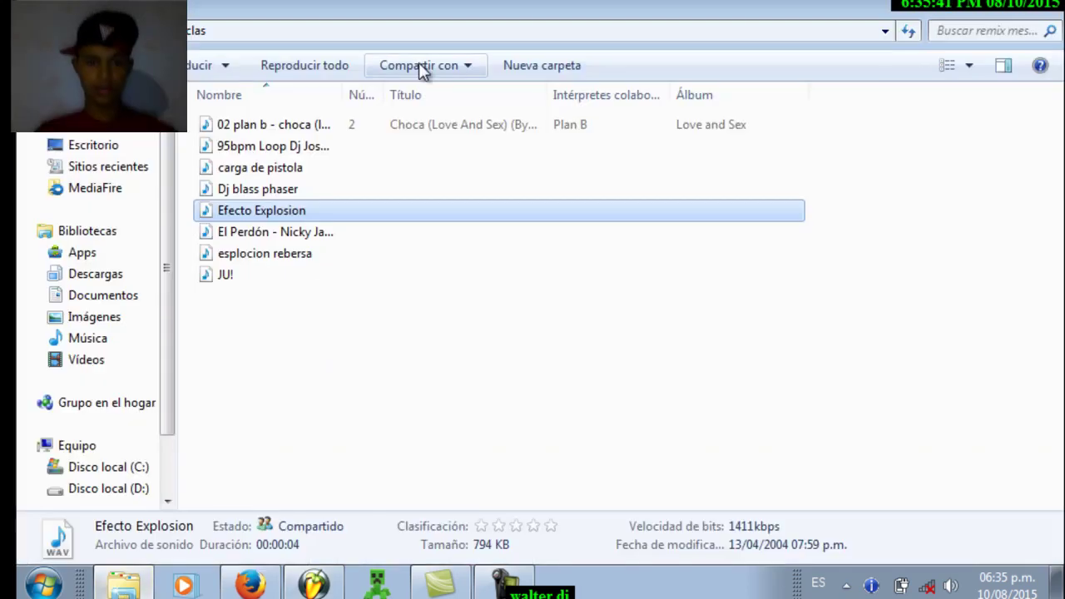
left_click_drag(254, 189, 636, 272)
key("space")
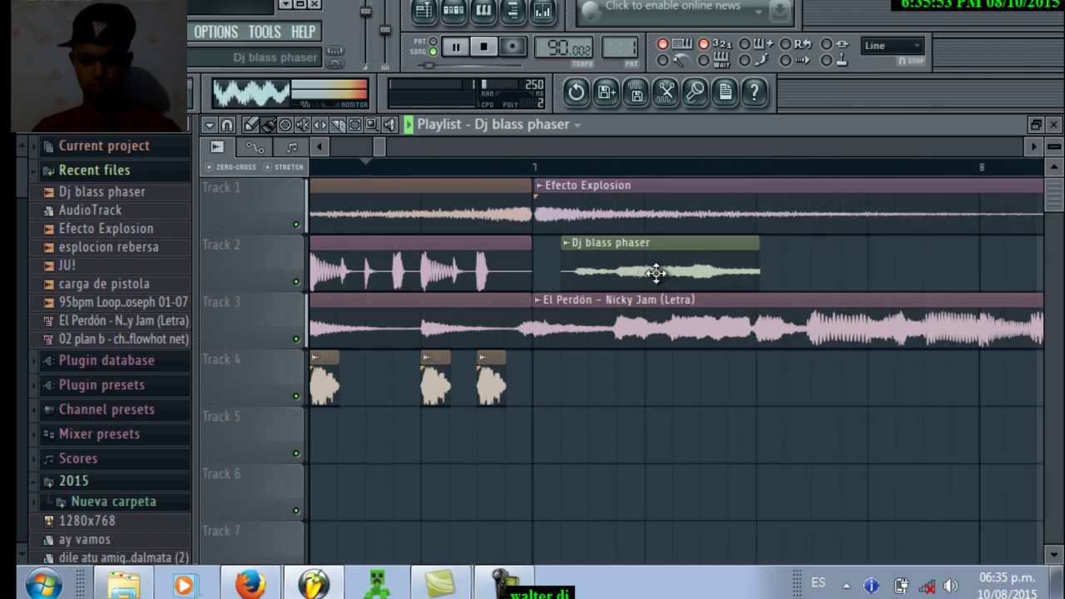
left_click(817, 277)
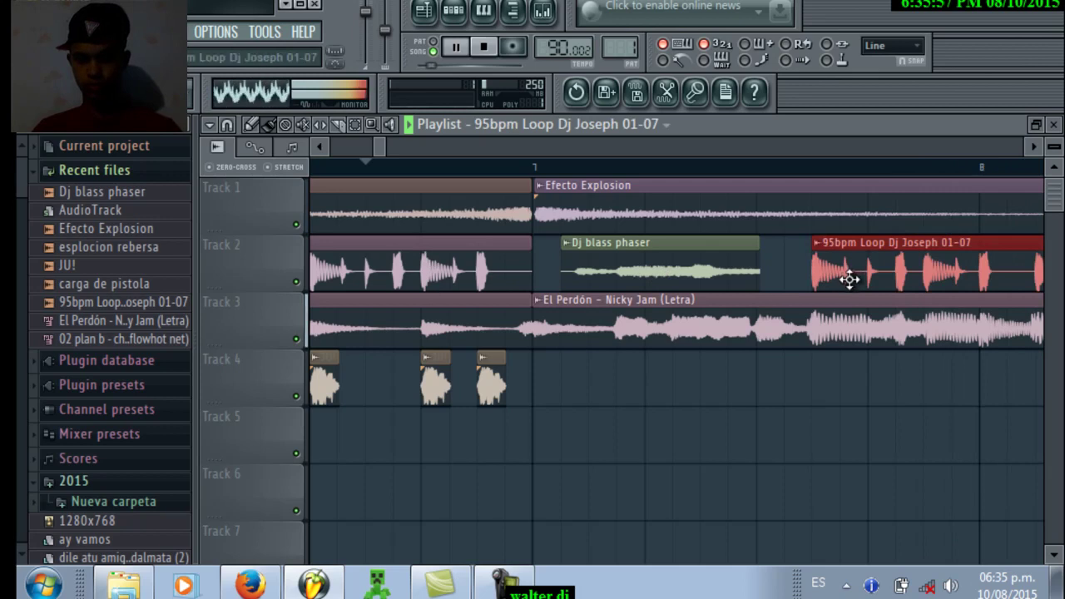
left_click(796, 337)
left_click_drag(798, 337, 797, 337)
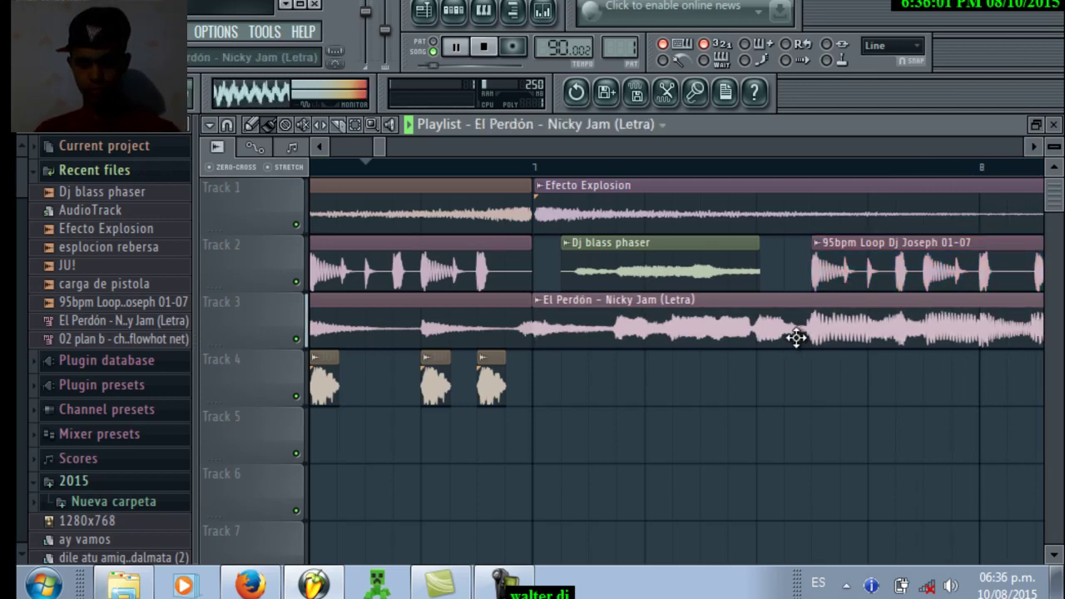
scroll(796, 337, "right", 3)
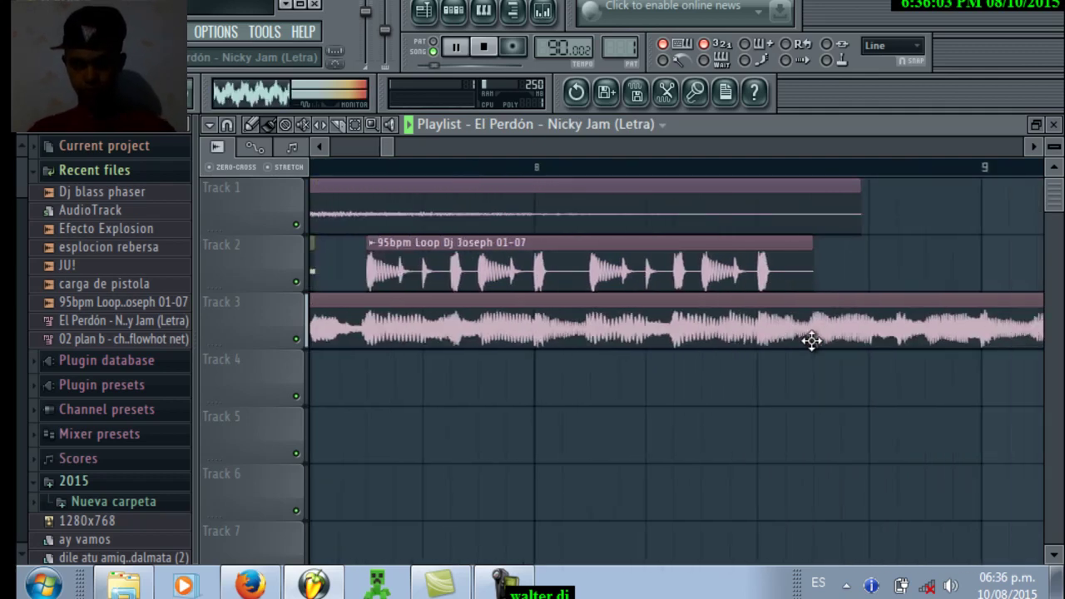
left_click(827, 280)
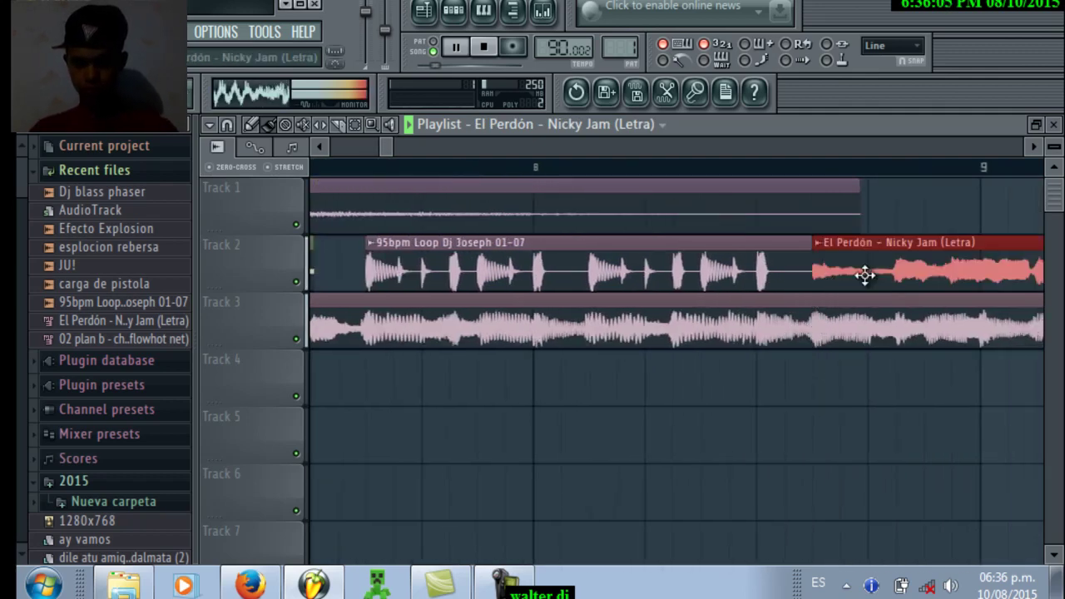
right_click(865, 275)
Continue the 95bpm Loop on Track 2 with two more clips placed end to end after the one in bar 7
left_click(741, 274)
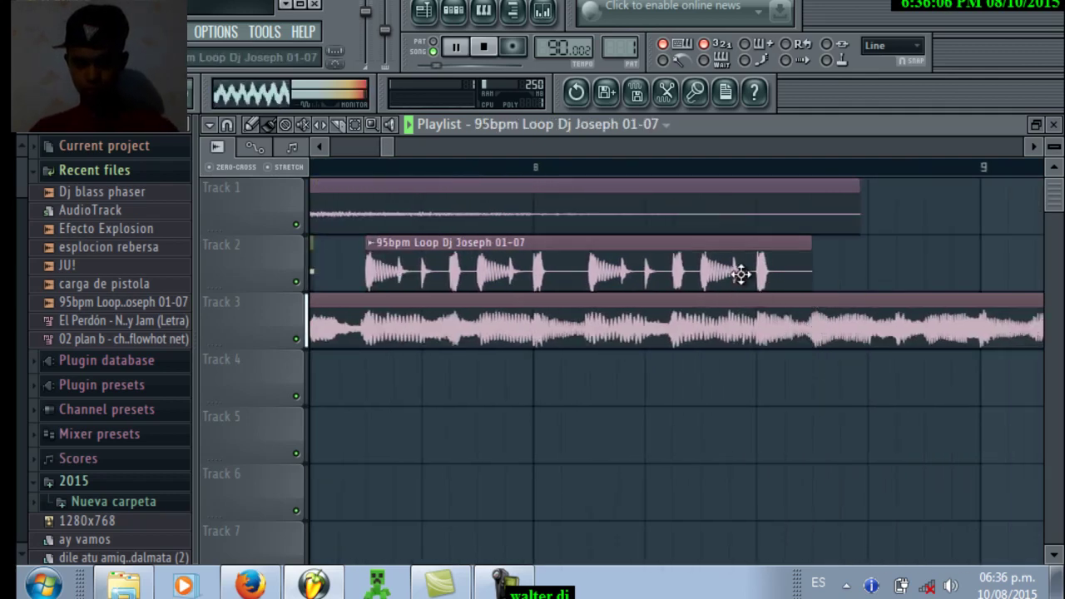
left_click(824, 261)
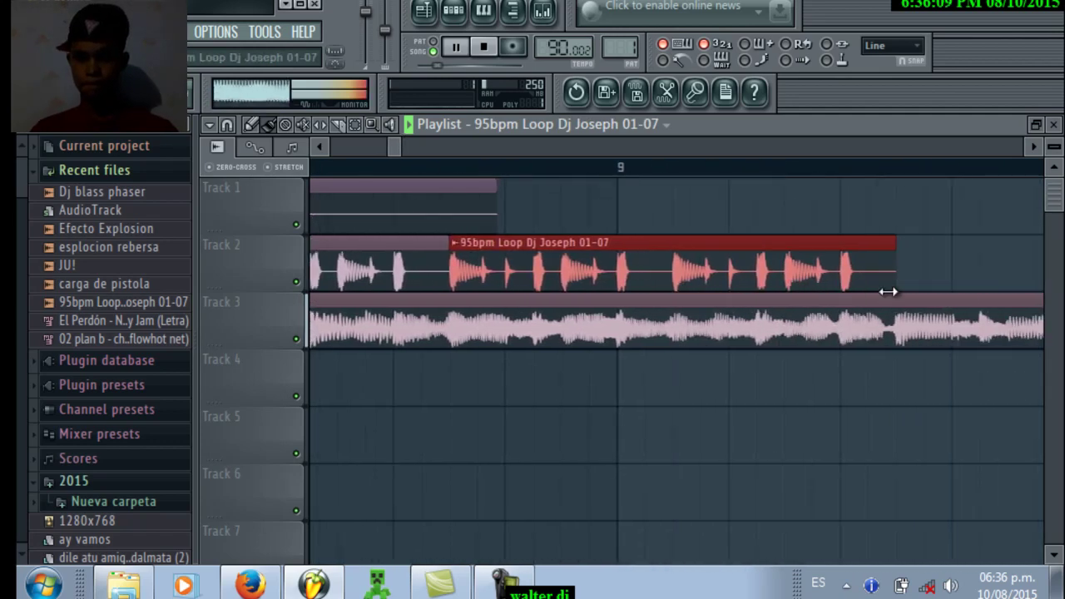
left_click(882, 275)
scroll(915, 296, "down", 1)
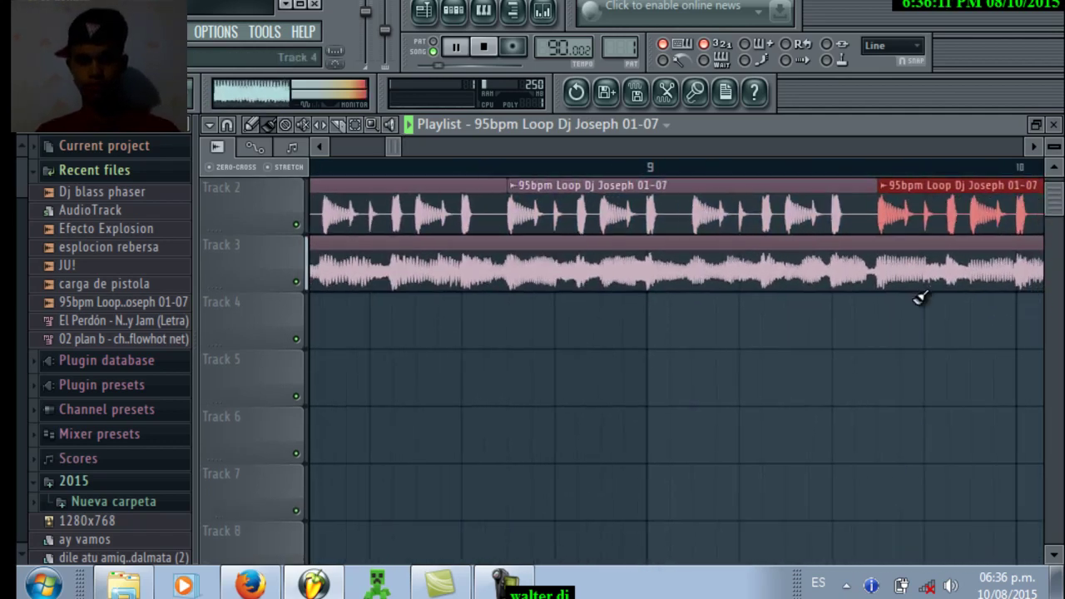
scroll(919, 297, "down", 5)
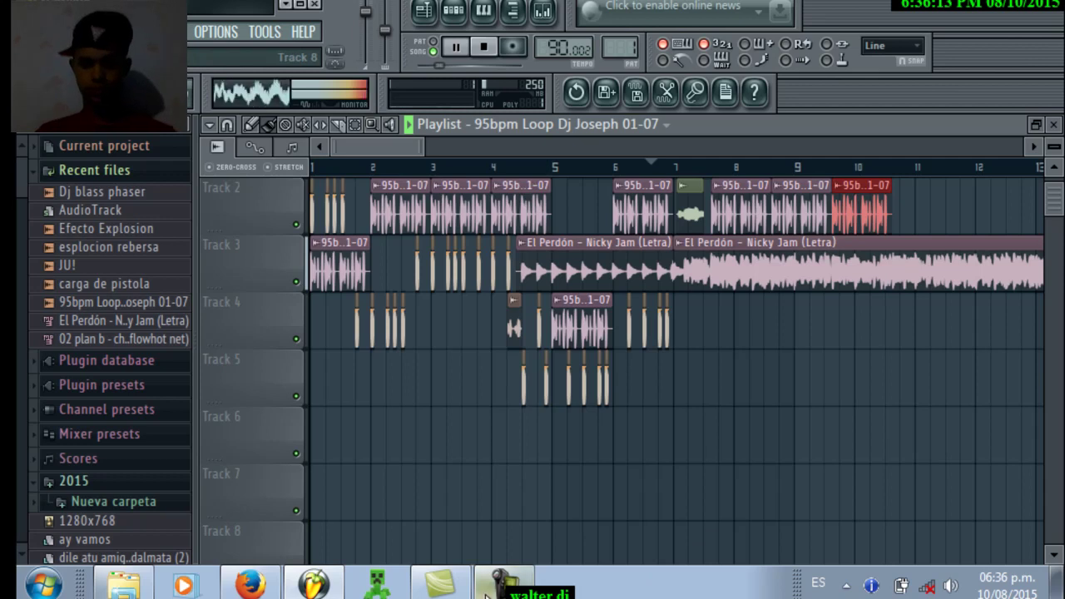
left_click(486, 596)
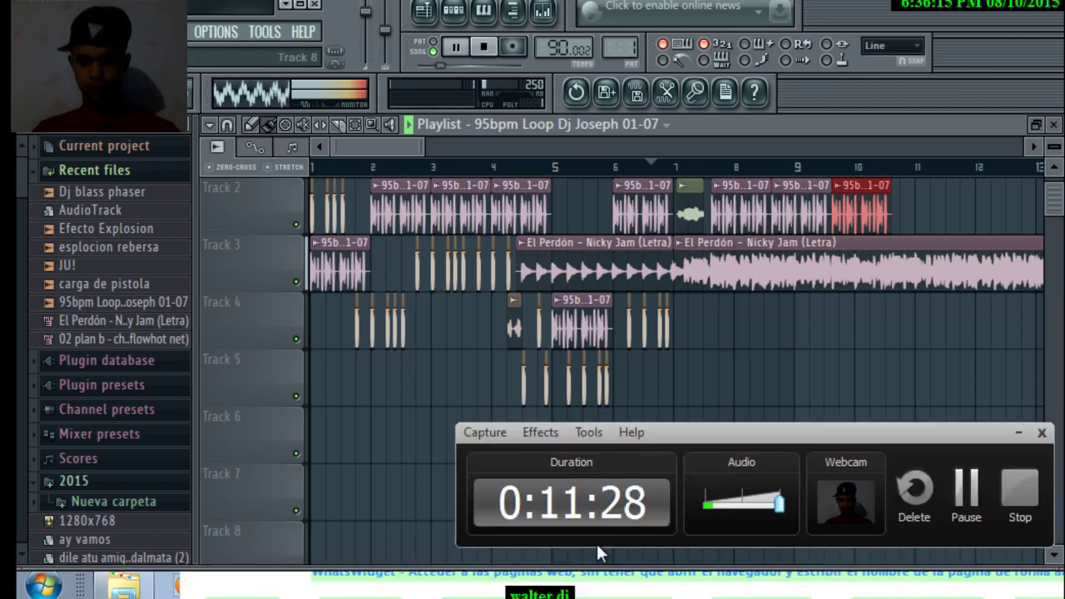
left_click(1019, 433)
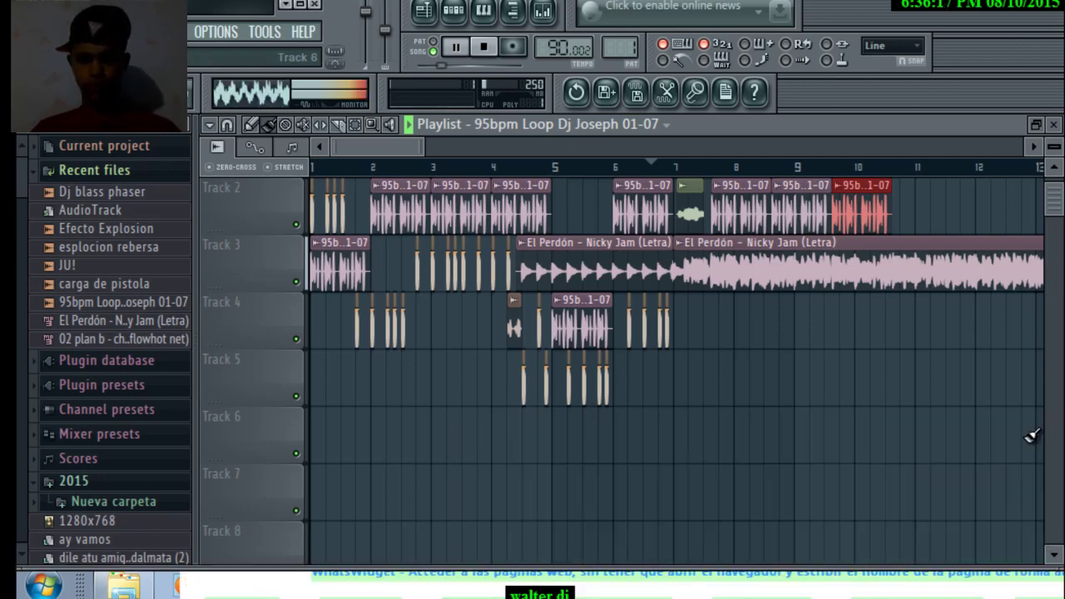
left_click_drag(1053, 207, 1053, 158)
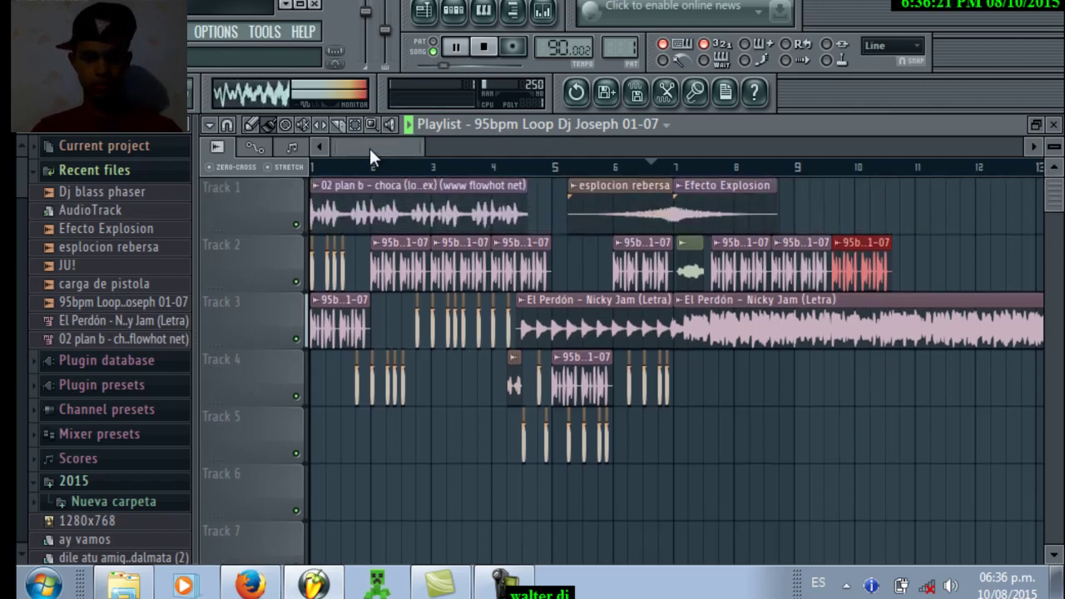
Restore the playlist to a smaller window beside the step sequencer and adjust the JU! channel's volume
mouse_move(411, 153)
left_mouse_down()
mouse_move(382, 144)
mouse_move(421, 142)
left_mouse_up()
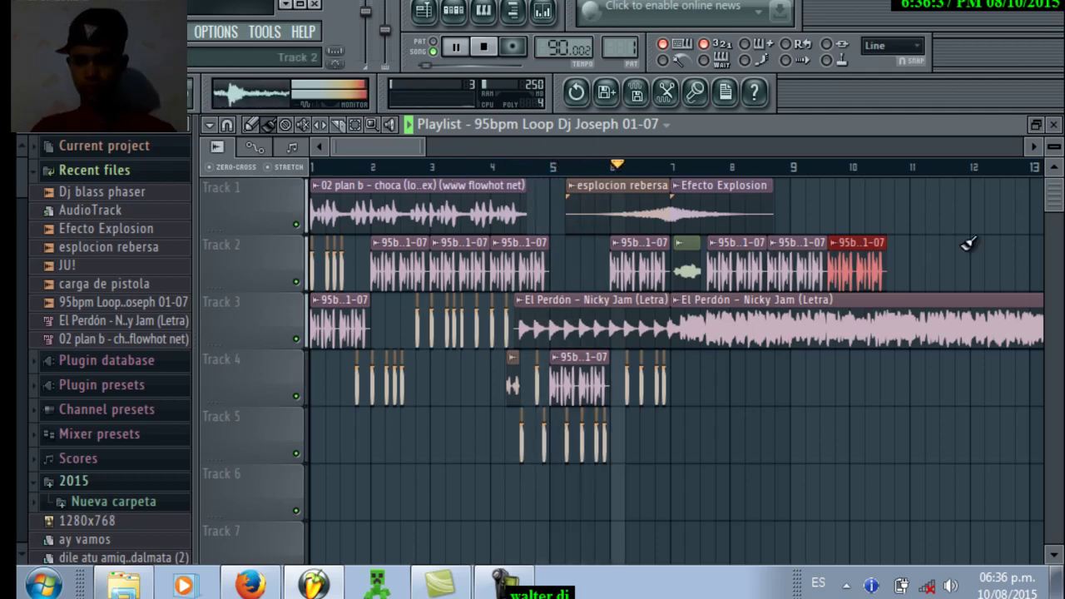
left_click(1036, 124)
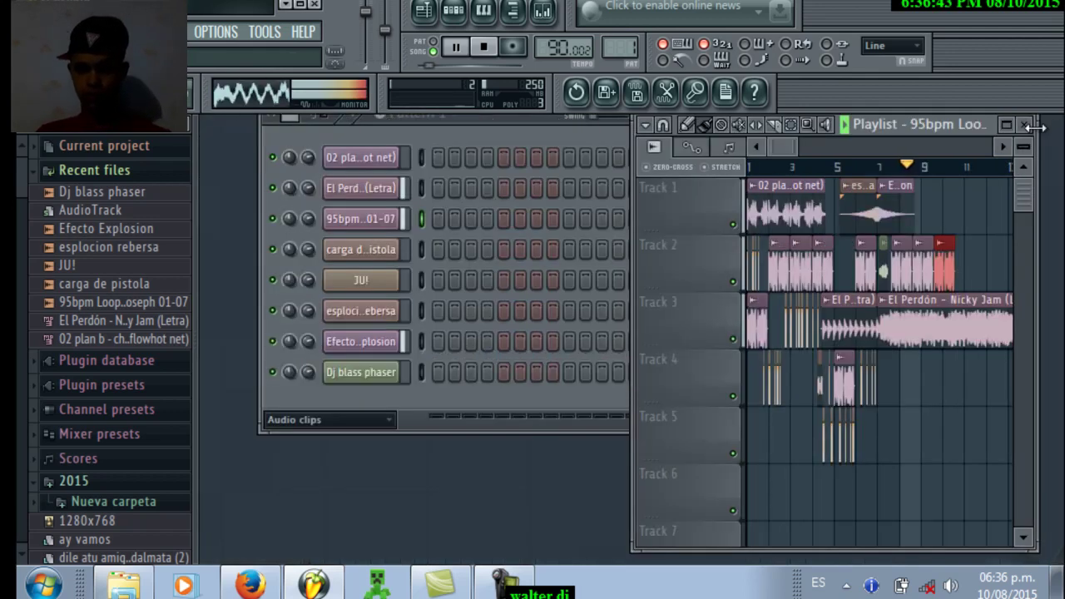
left_click(304, 277)
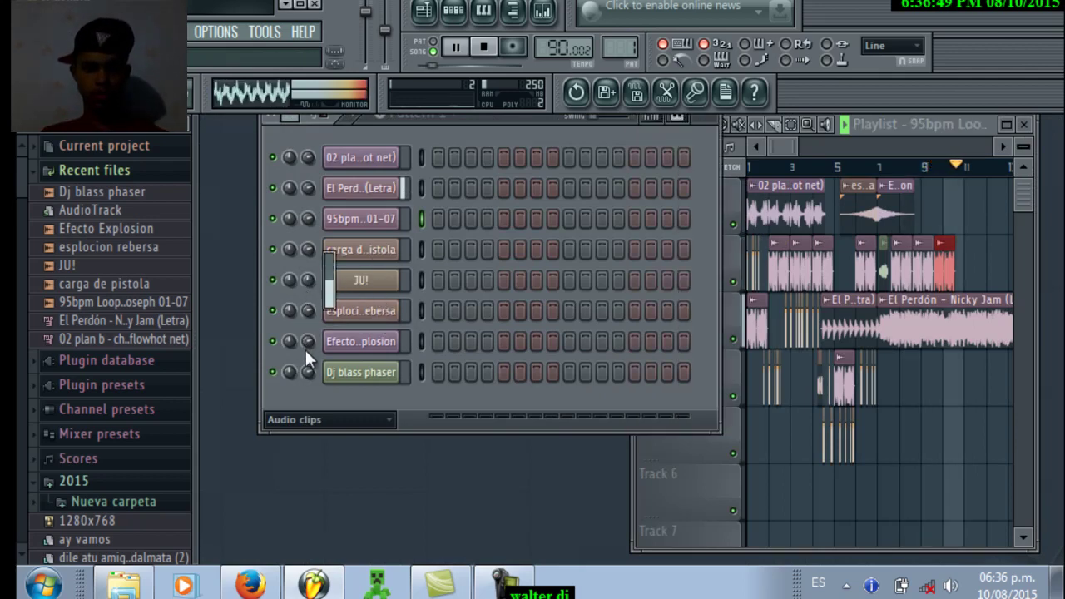
Maximize the playlist and play the arrangement from bar 1 to listen to the whole remix
left_click(1006, 124)
left_click(317, 167)
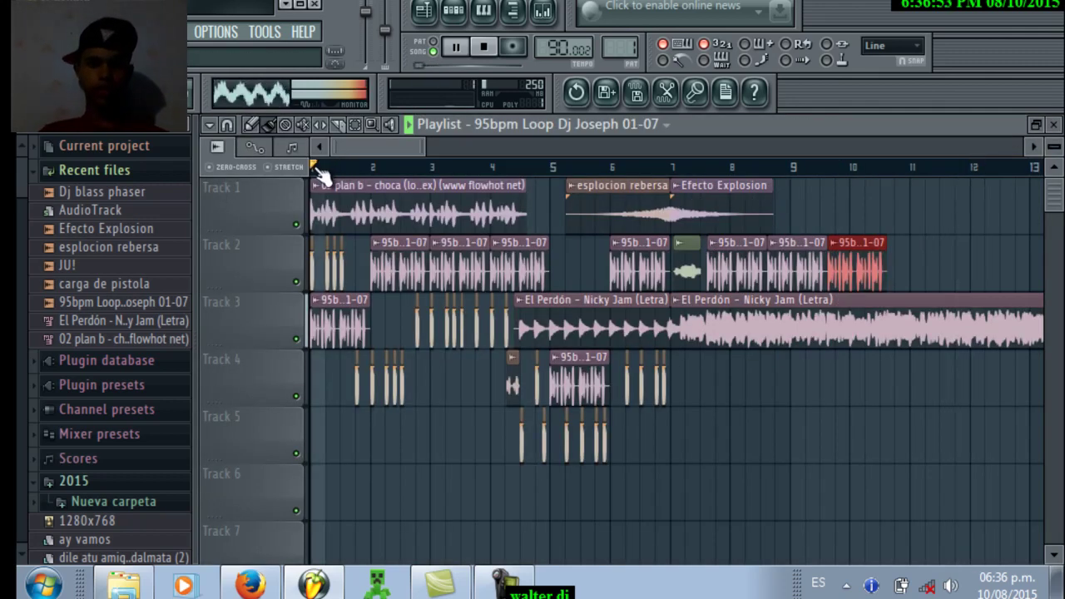
left_click_drag(319, 169, 325, 169)
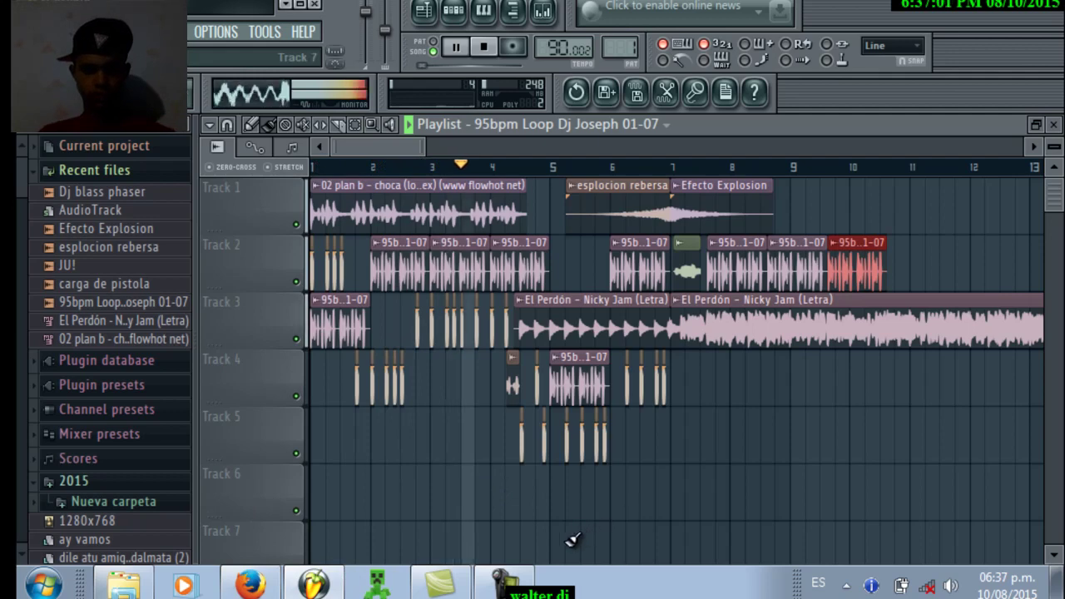
mouse_move(507, 589)
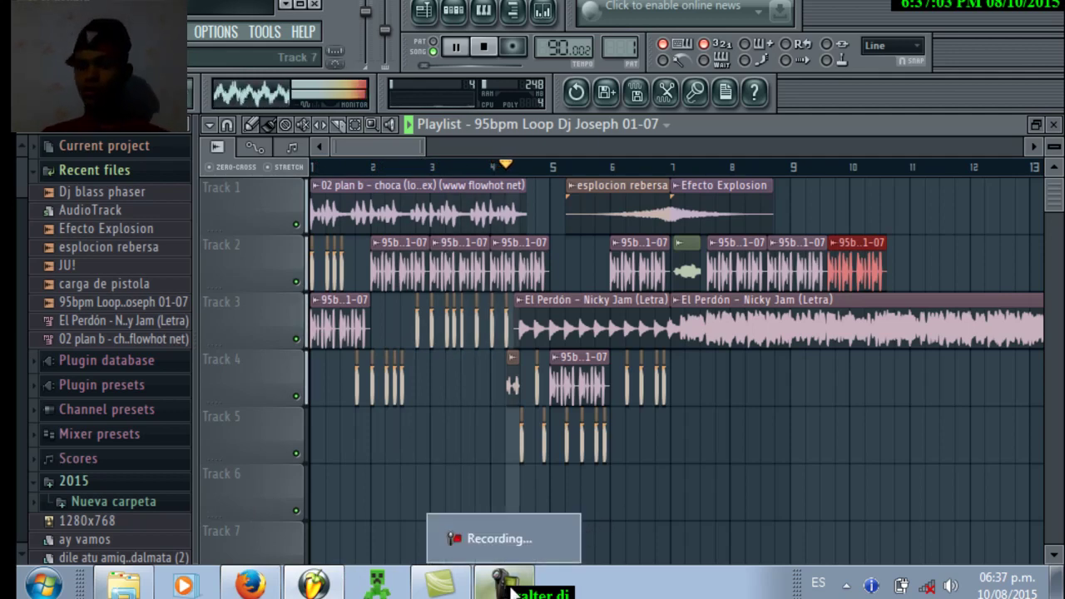
left_click(512, 592)
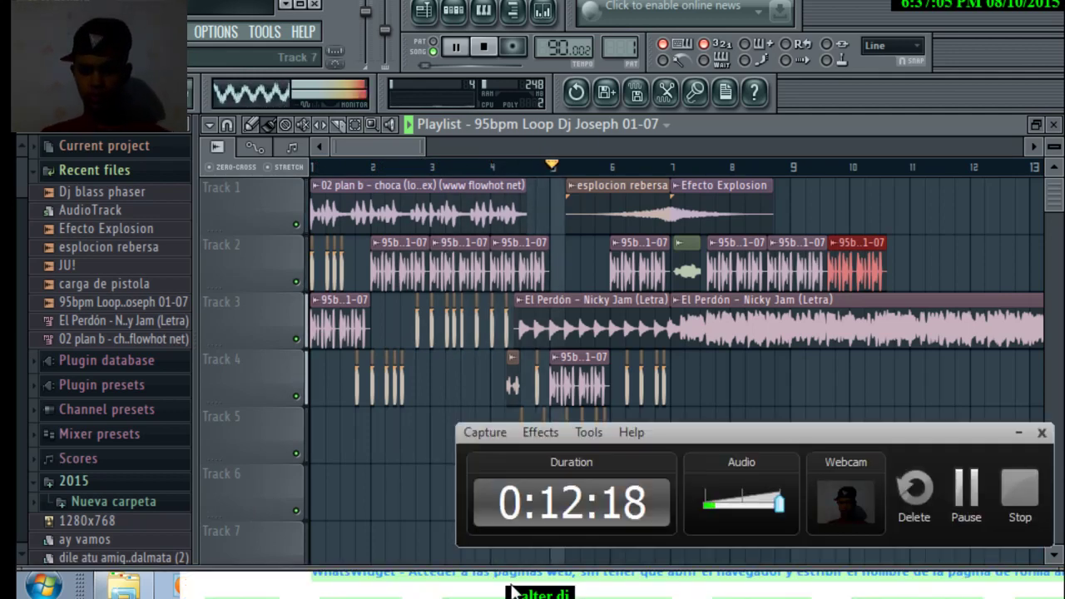
left_click(1018, 433)
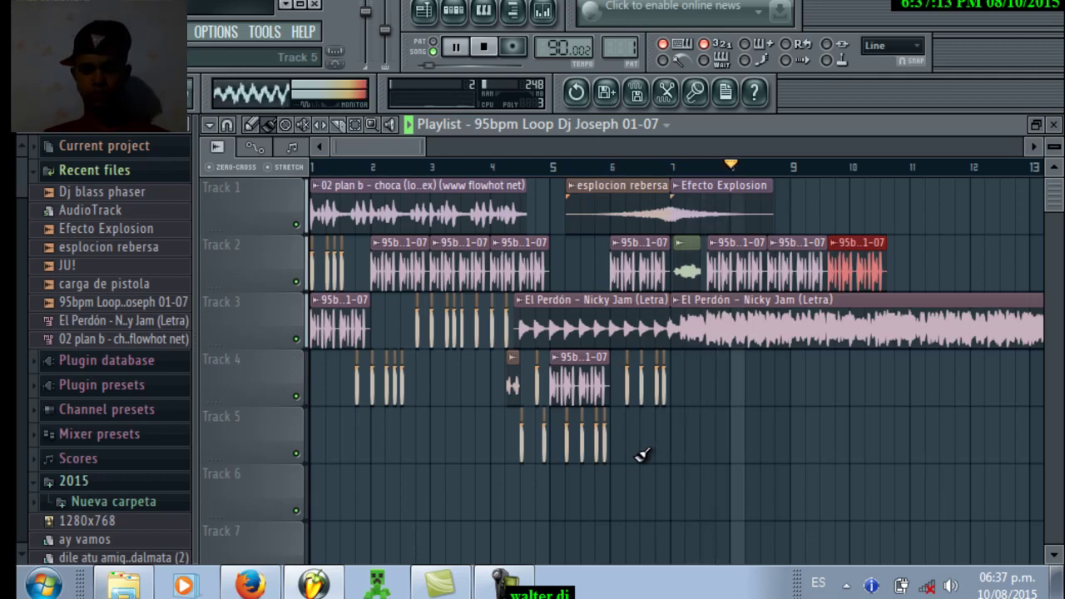
Stop the remix playback and clear the open windows to show the desktop
left_click(482, 47)
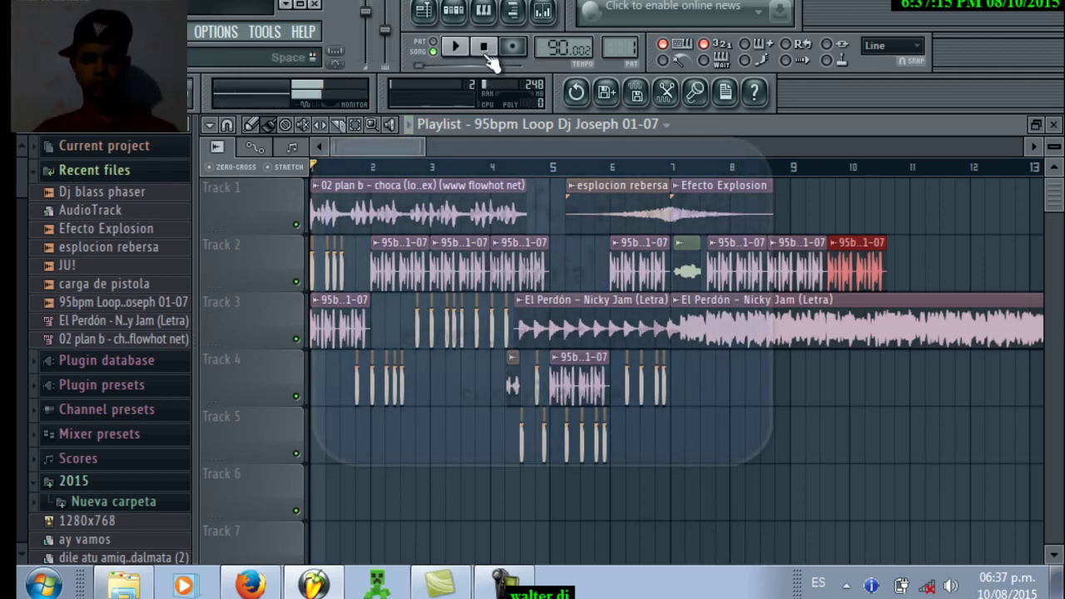
left_click(286, 5)
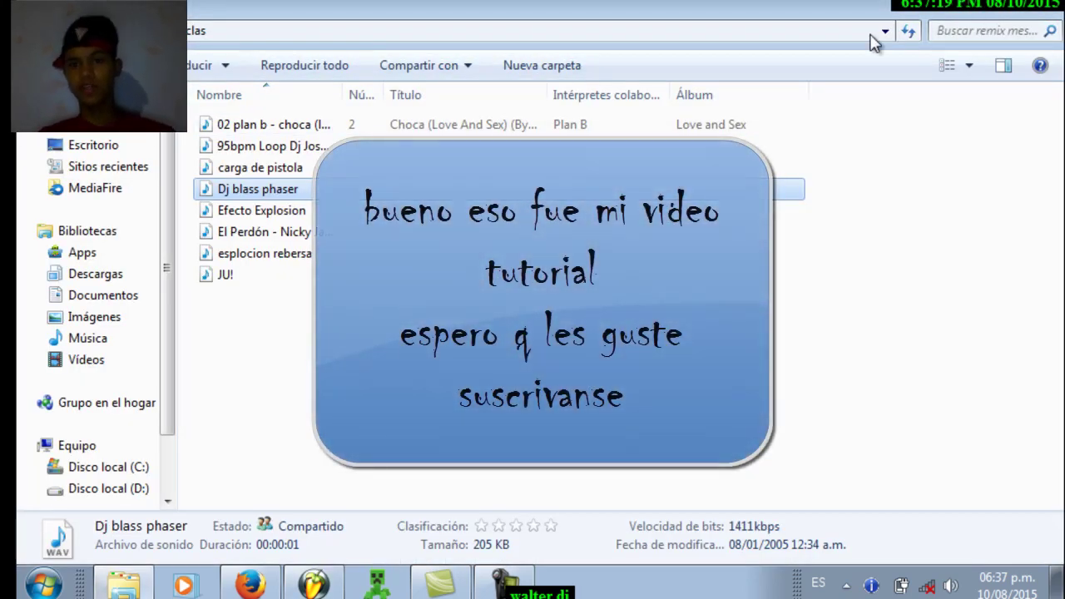
left_click(797, 2)
left_click(1046, 8)
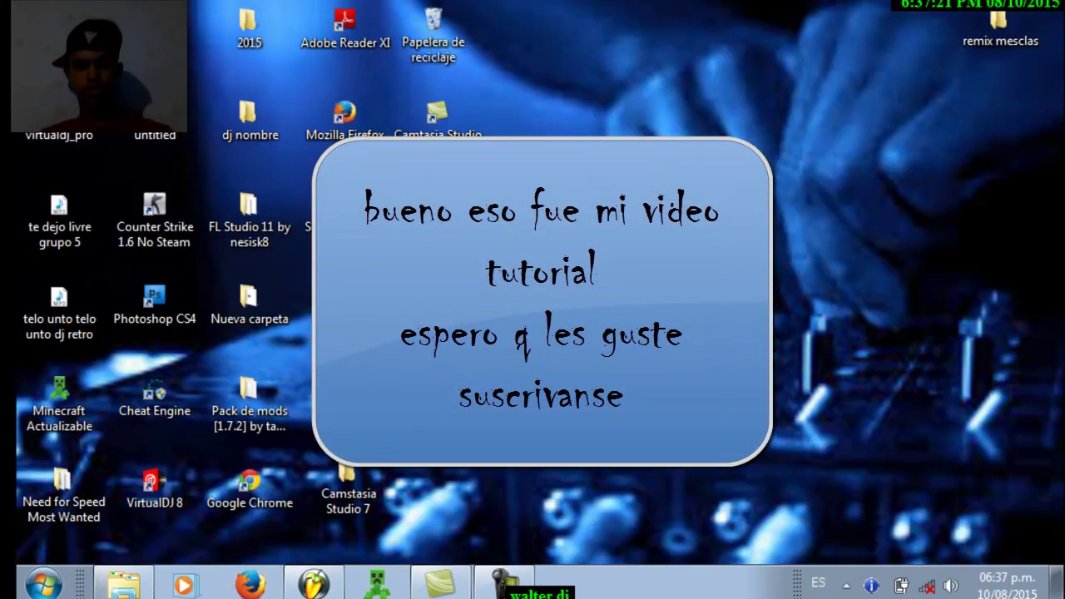